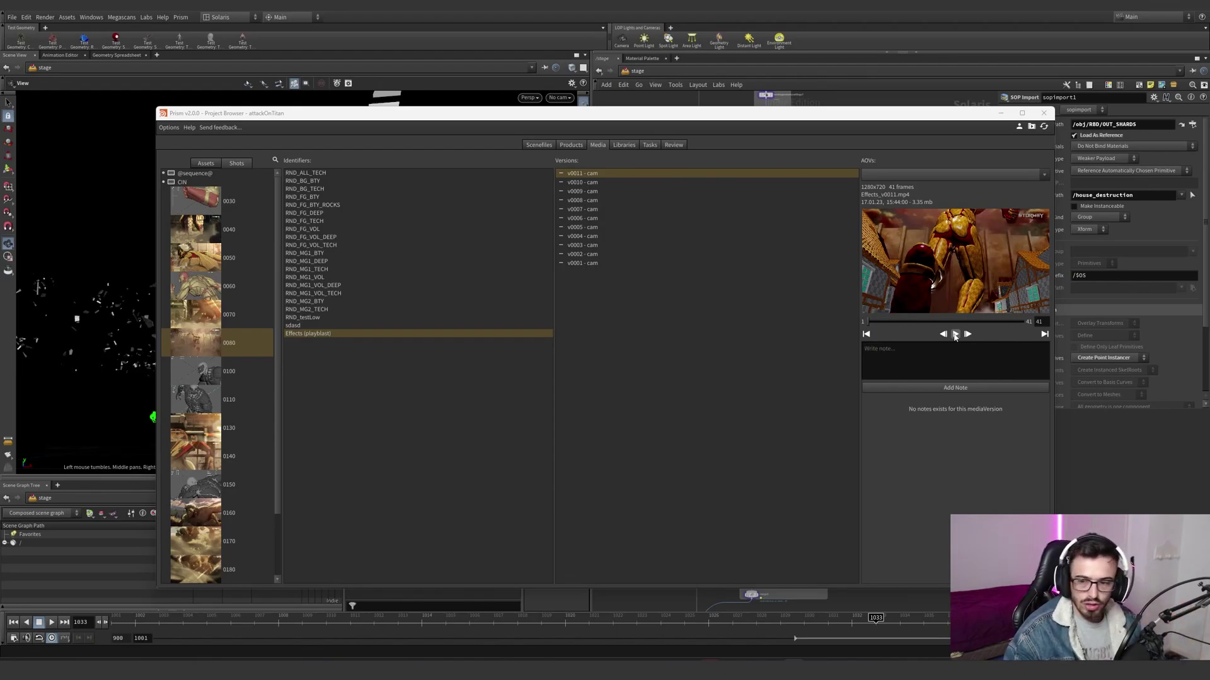
- Preview version v0011 of the Effects playblast, stop playback and minimize the project browser
click(957, 333)
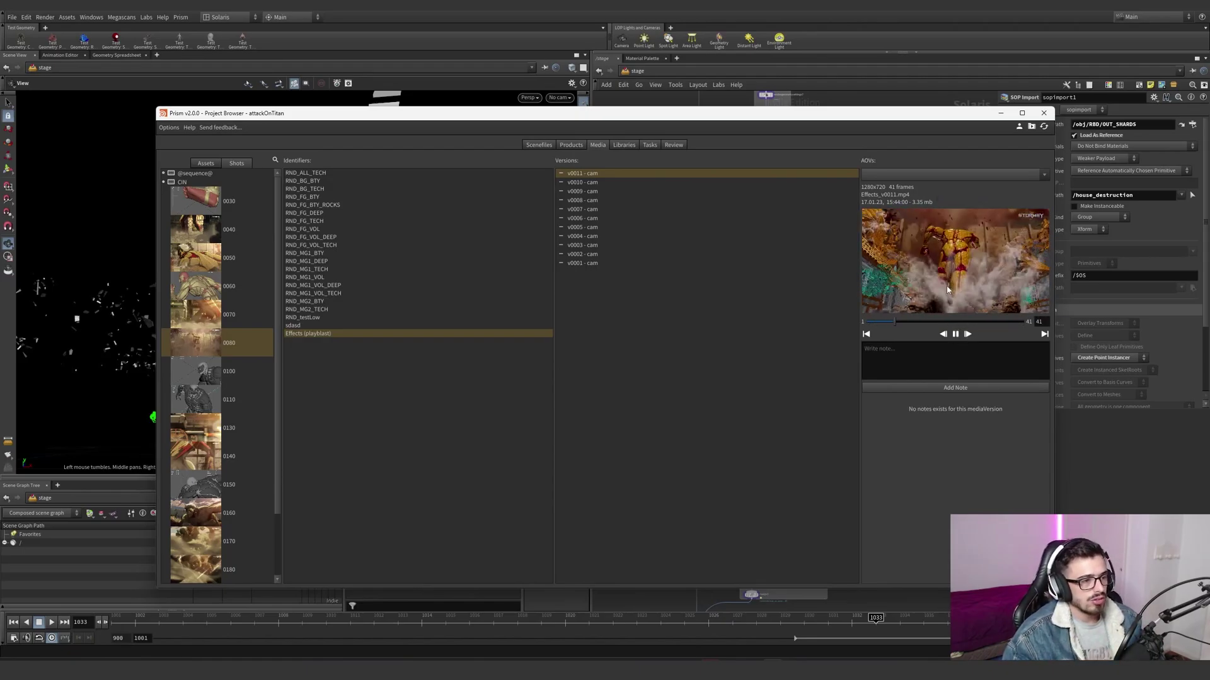
click(955, 334)
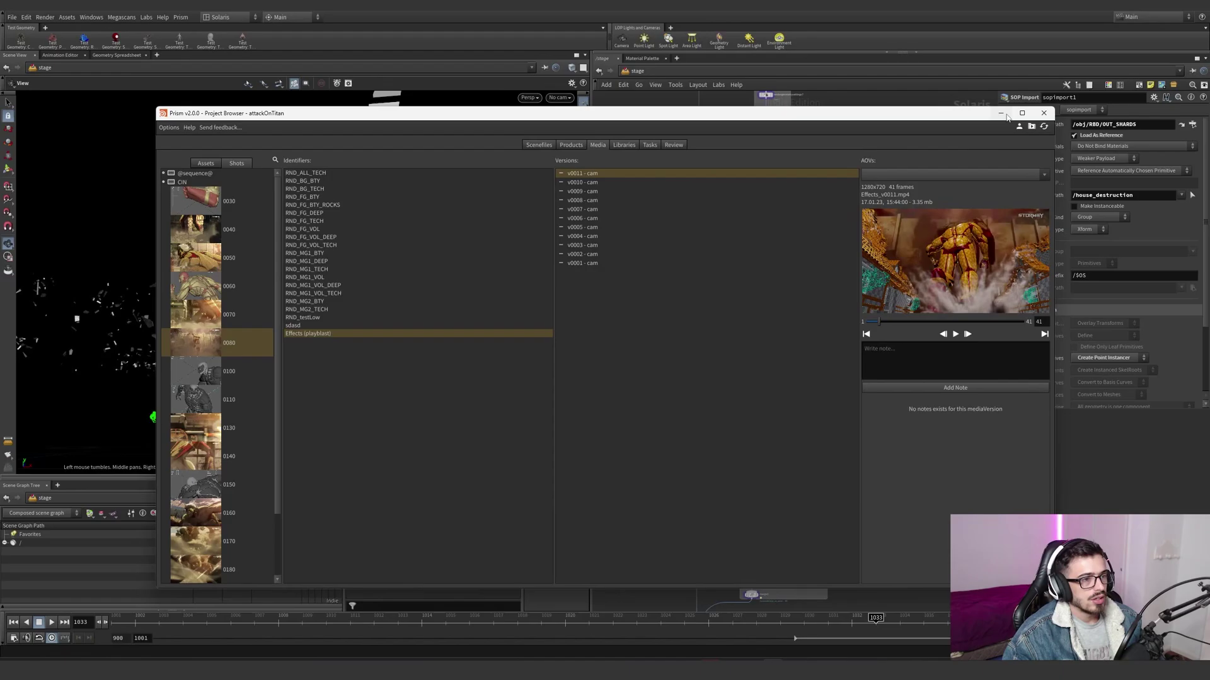
click(1003, 114)
- Display the merge10 node that combines the imported camera with the wall branch, and examine its scene graph
scroll(875, 290, down, 4)
middle_drag(877, 294, 835, 332)
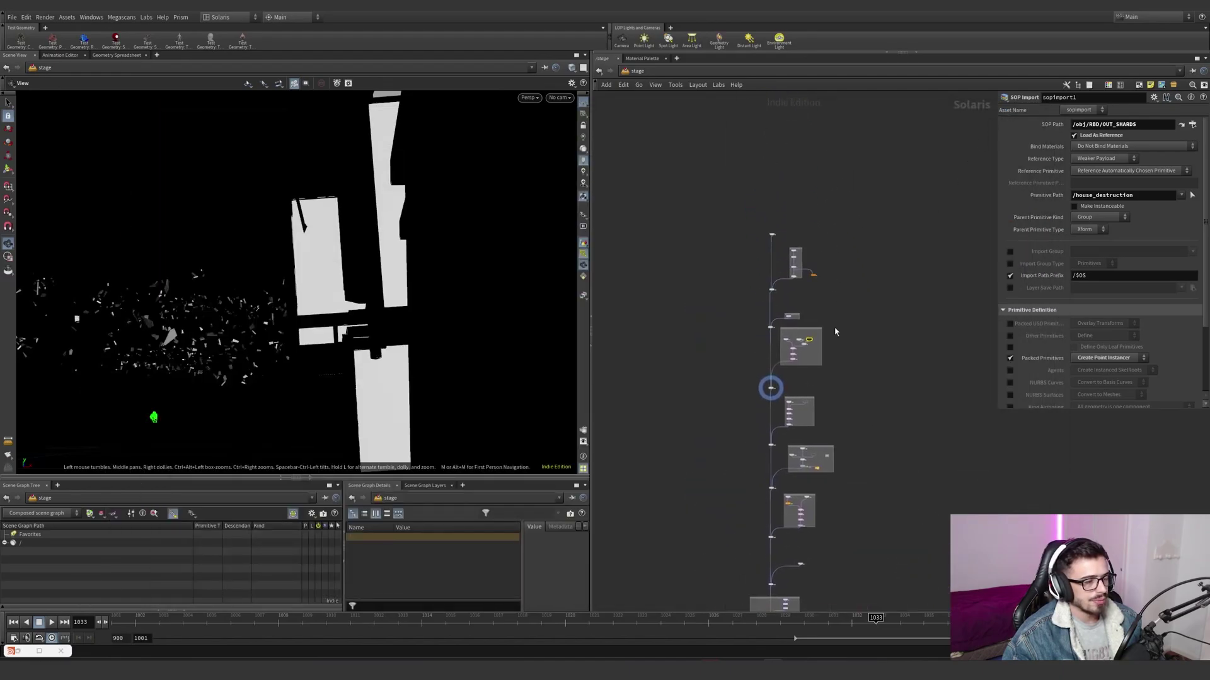
scroll(785, 265, up, 4)
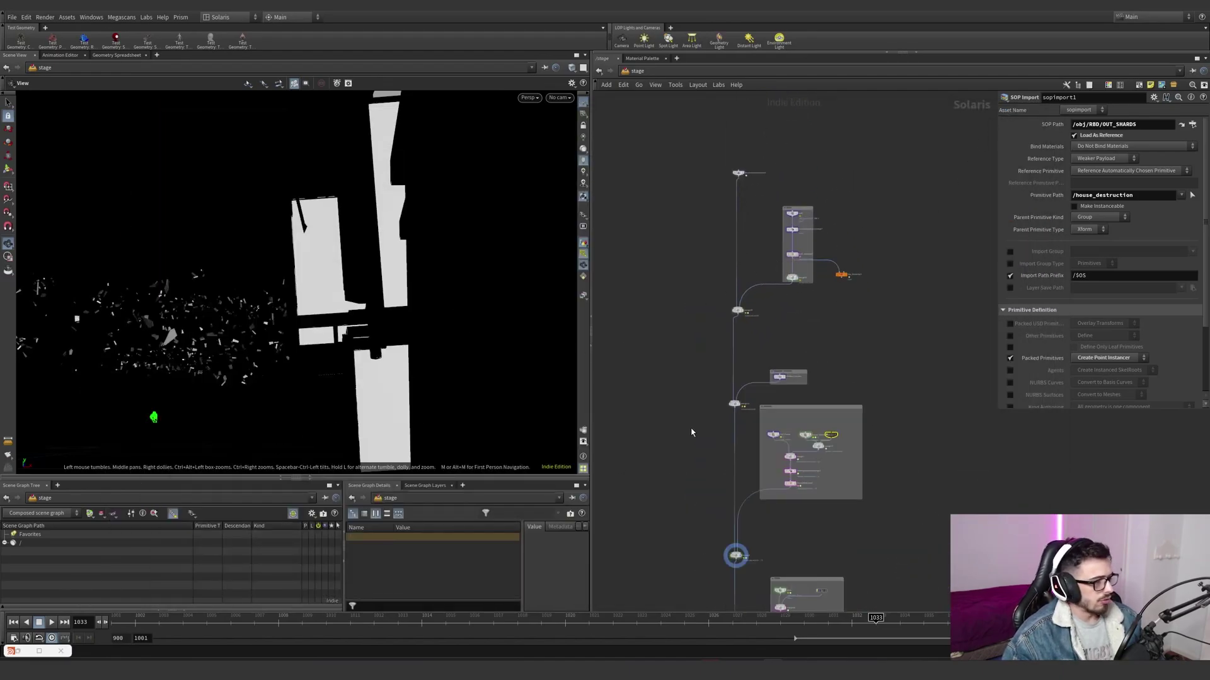
click(734, 311)
scroll(728, 313, up, 4)
click(735, 316)
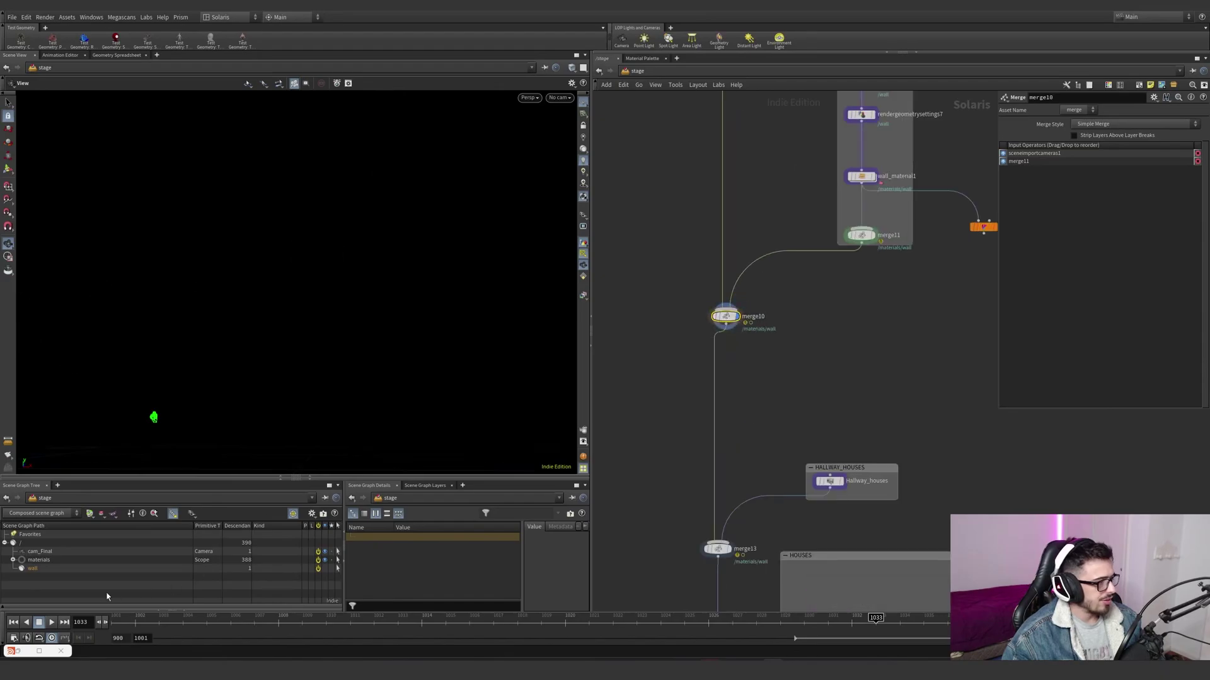
scroll(775, 361, down, 3)
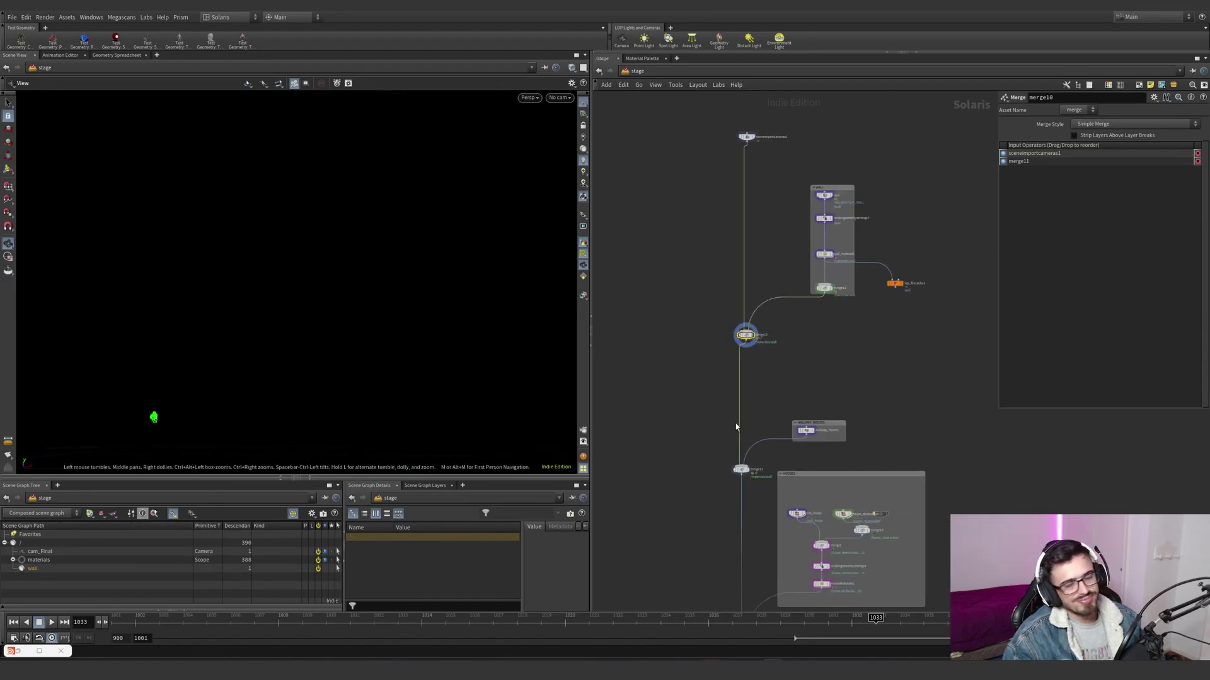
scroll(754, 416, up, 2)
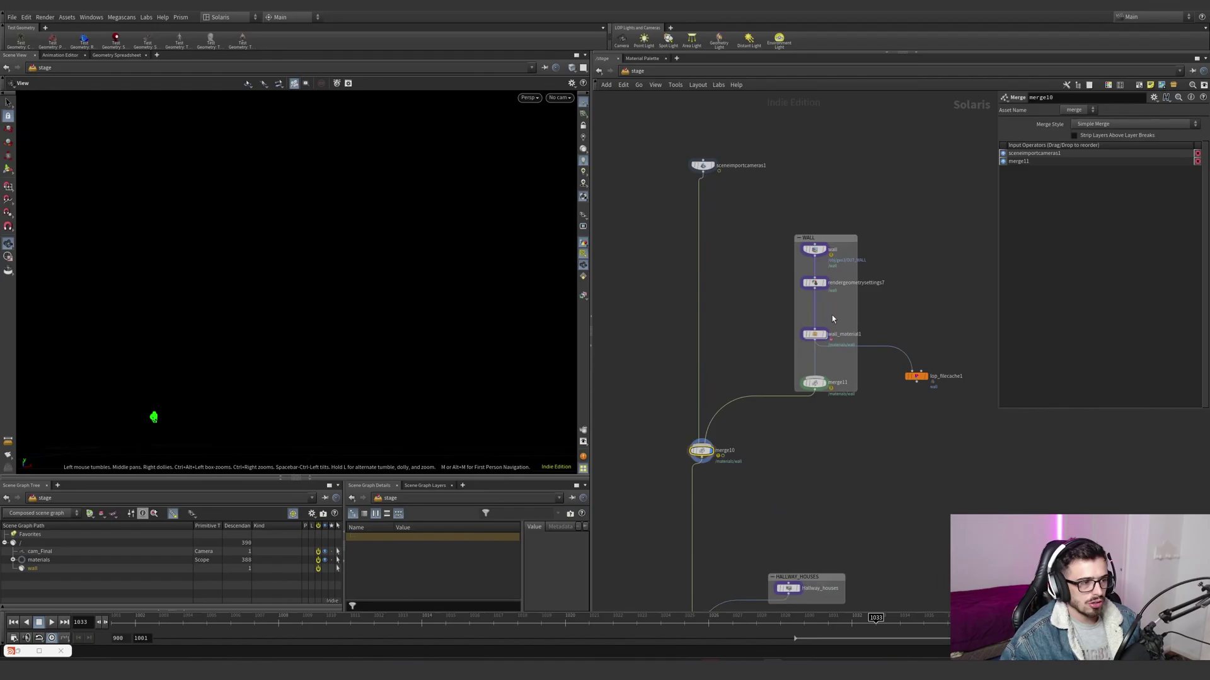
- Inspect the wall SOP Import node's SOP path and primitive path, and reselect merge10
drag(868, 264, 814, 250)
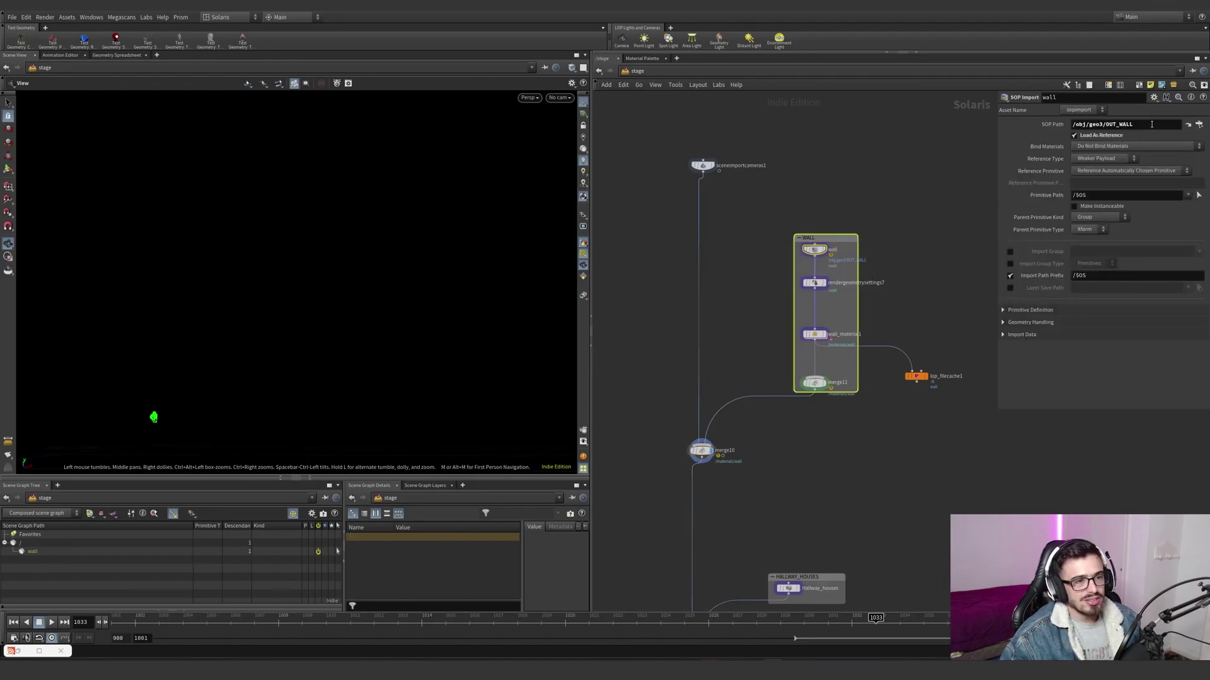
click(1073, 195)
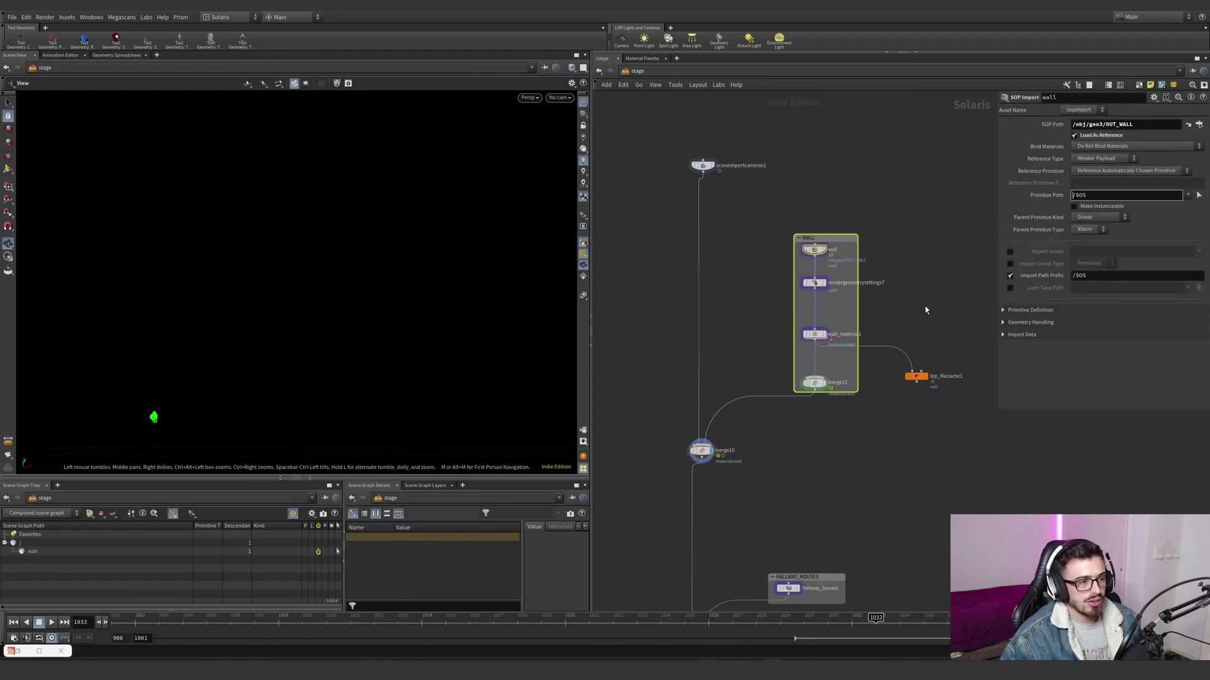
scroll(921, 277, down, 2)
click(748, 354)
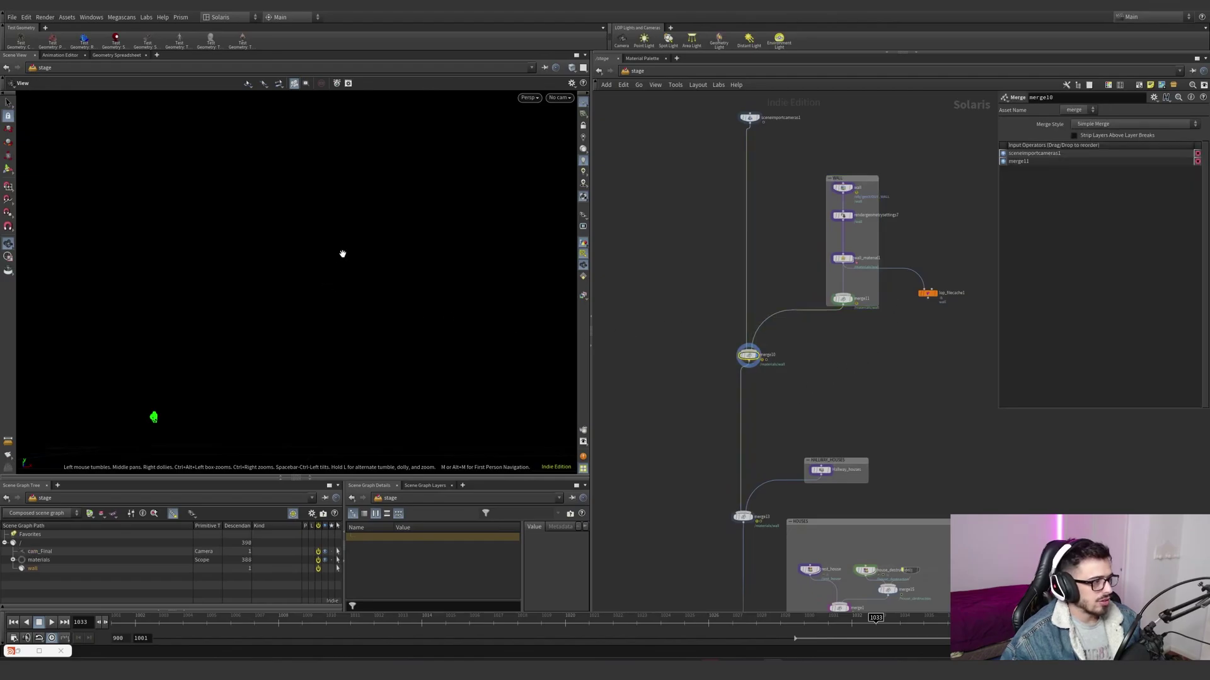
- Examine the wall geometry up close in the viewport along with its LOP file cache node
key(g)
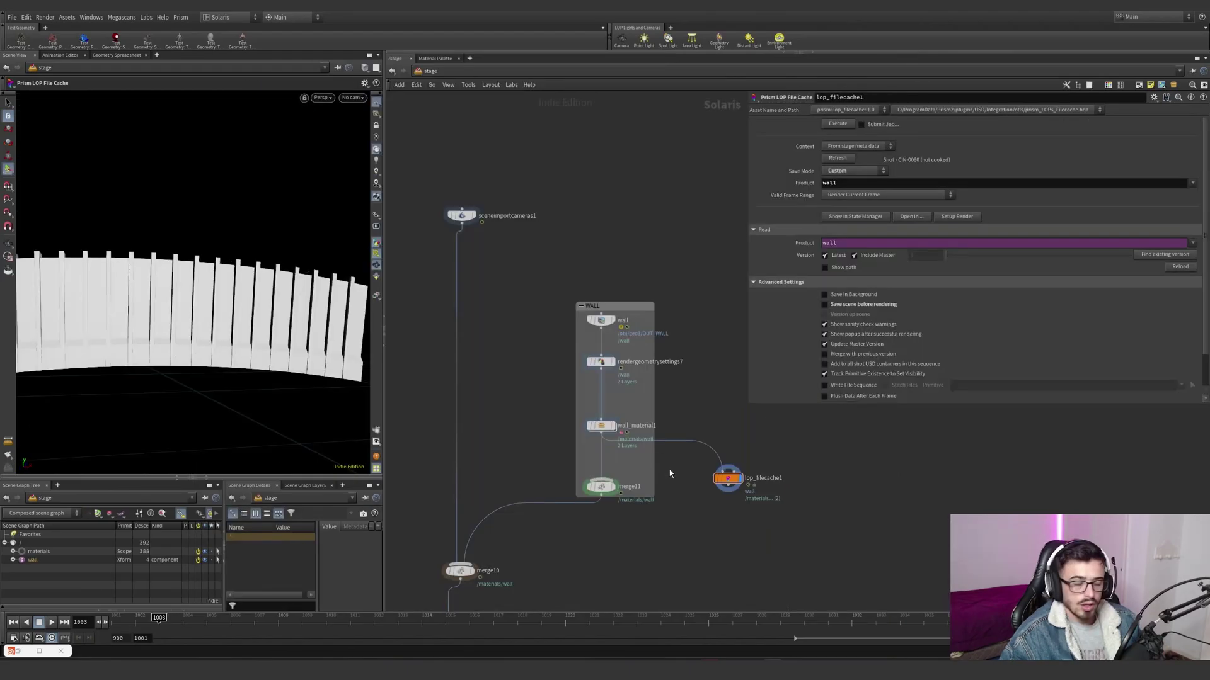
middle_drag(669, 470, 690, 435)
drag(789, 474, 722, 413)
alt+drag(252, 337, 135, 318)
scroll(265, 296, up, 5)
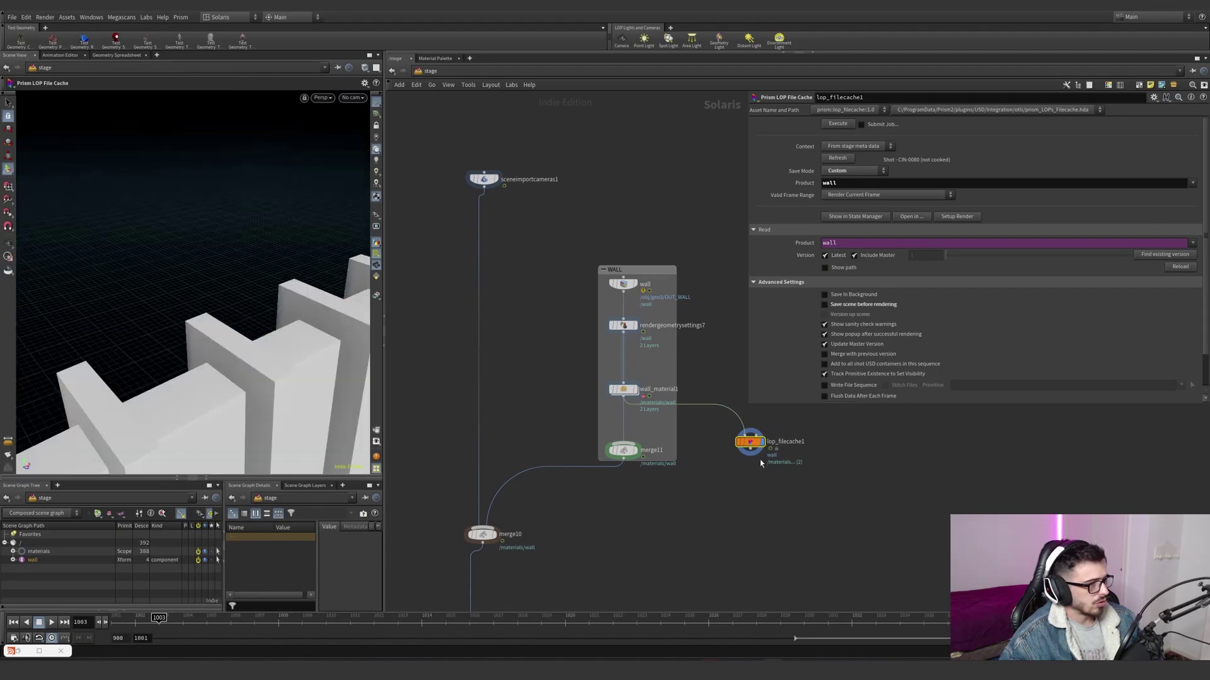
middle_drag(760, 459, 760, 421)
middle_drag(616, 470, 656, 399)
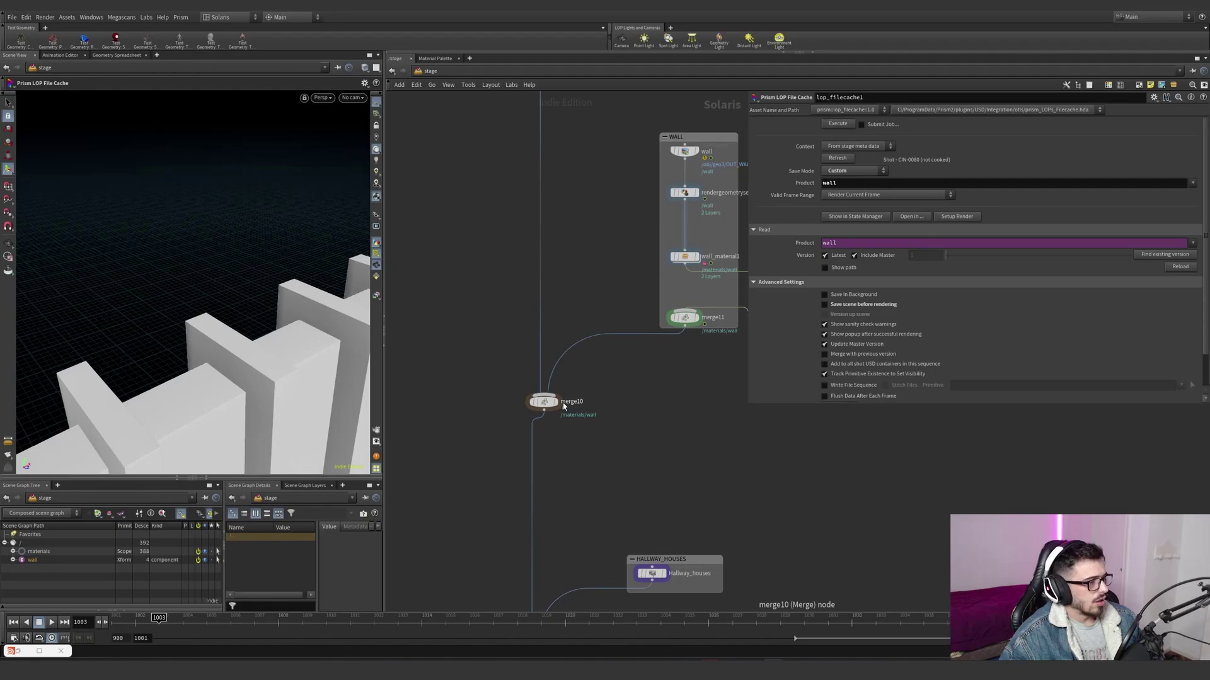
- Display merge10 through the cam_Final camera and move the timeline to frame 1017
click(543, 402)
click(357, 100)
click(372, 100)
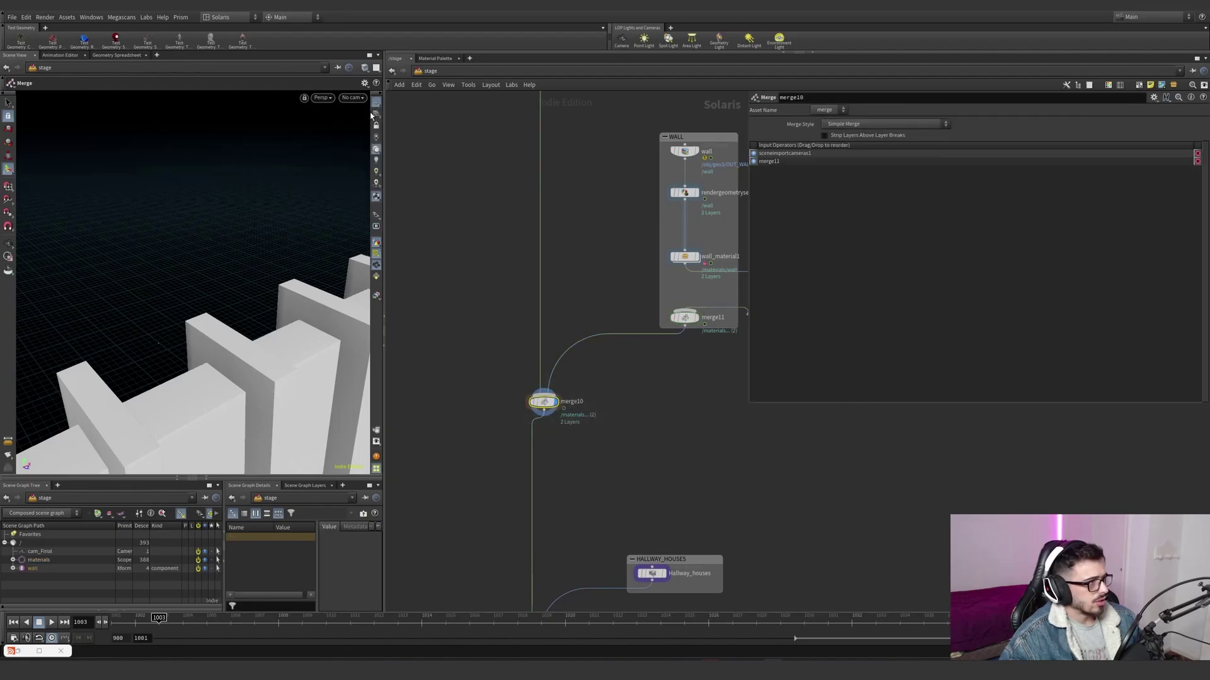
click(376, 102)
click(354, 98)
click(356, 108)
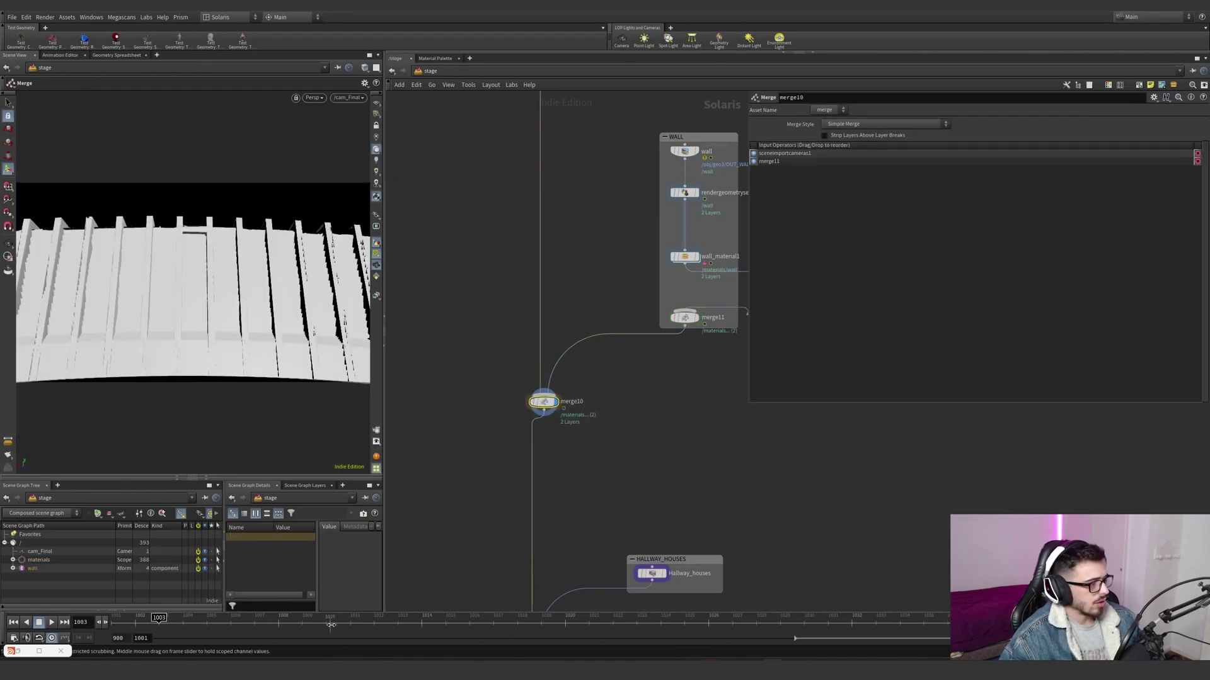
drag(303, 620, 493, 621)
- Display the Hallway_houses stage manager, expand its env group and examine the hallway_houses_RIGHT group in the viewport
scroll(602, 446, down, 3)
middle_drag(603, 448, 589, 310)
scroll(619, 400, up, 3)
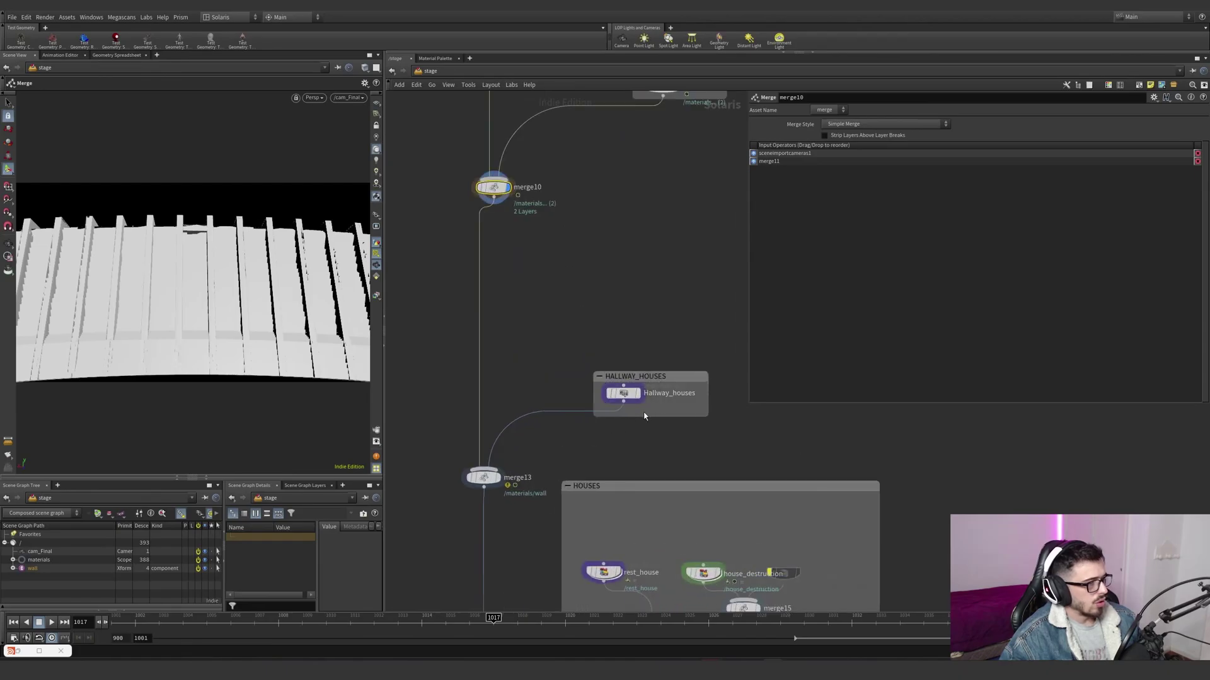
mouse_move(565, 366)
mouse_down()
mouse_move(712, 448)
mouse_move(602, 392)
mouse_up()
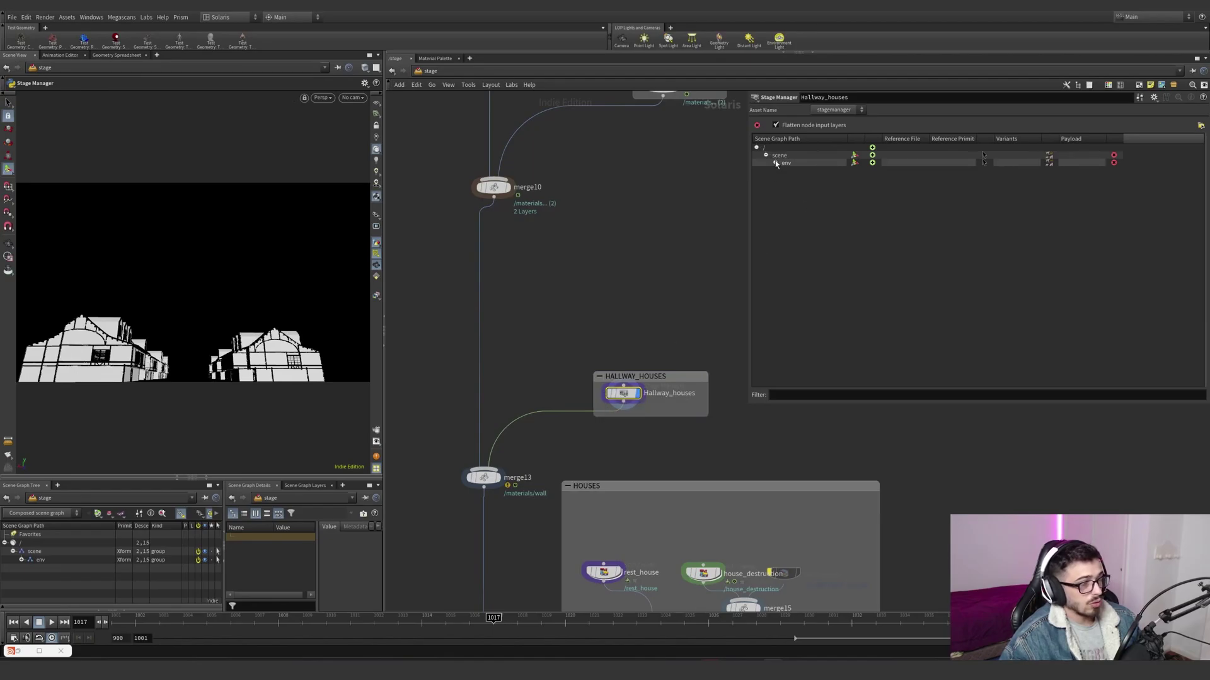
click(776, 163)
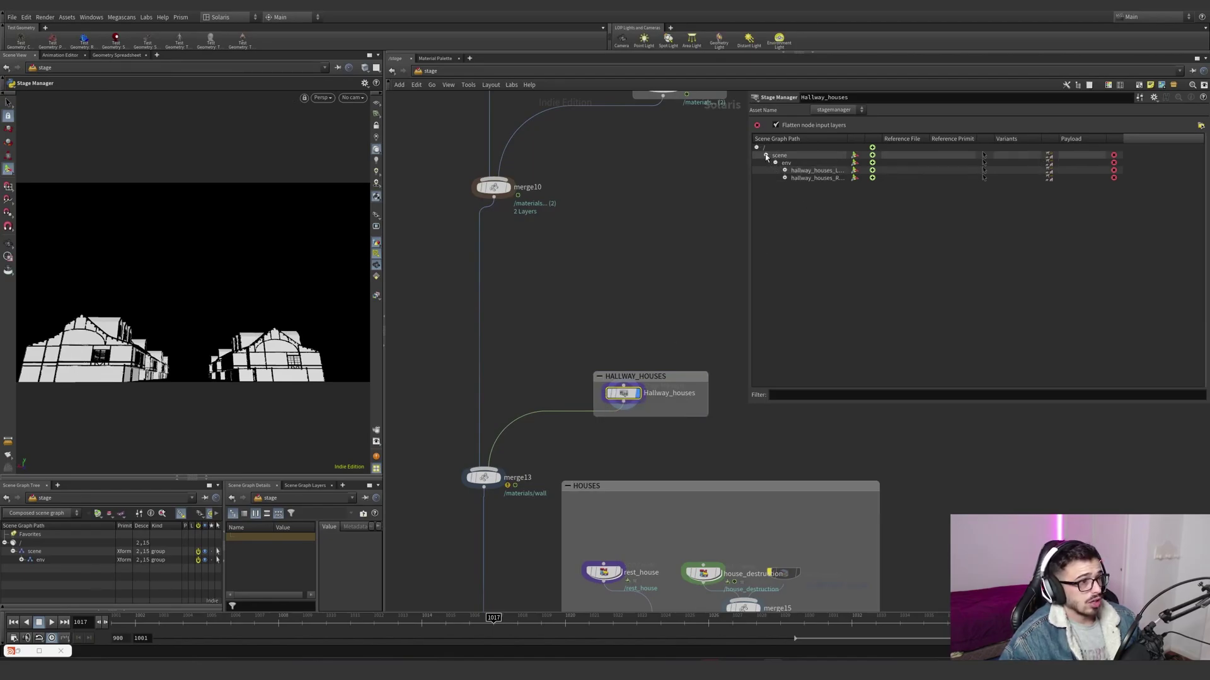
click(796, 179)
alt+drag(221, 328, 207, 398)
alt+drag(196, 354, 208, 303)
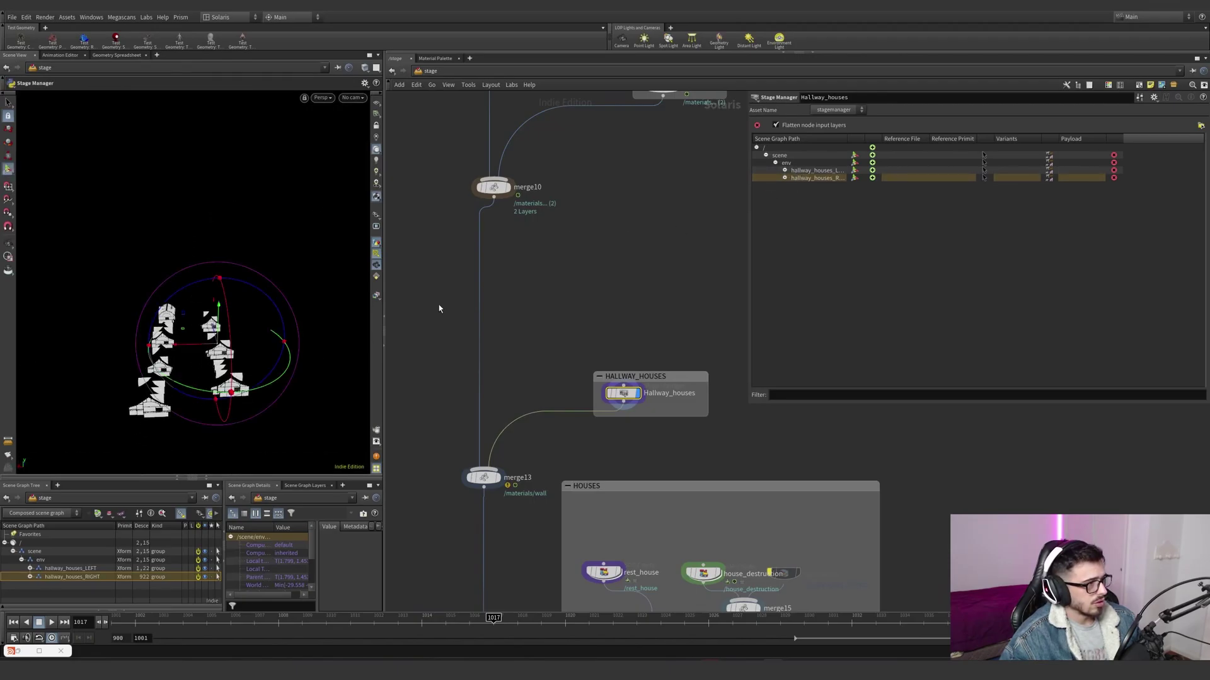
- Try moving the hallway_houses_RIGHT group in the viewport and undo the change
drag(193, 347, 263, 344)
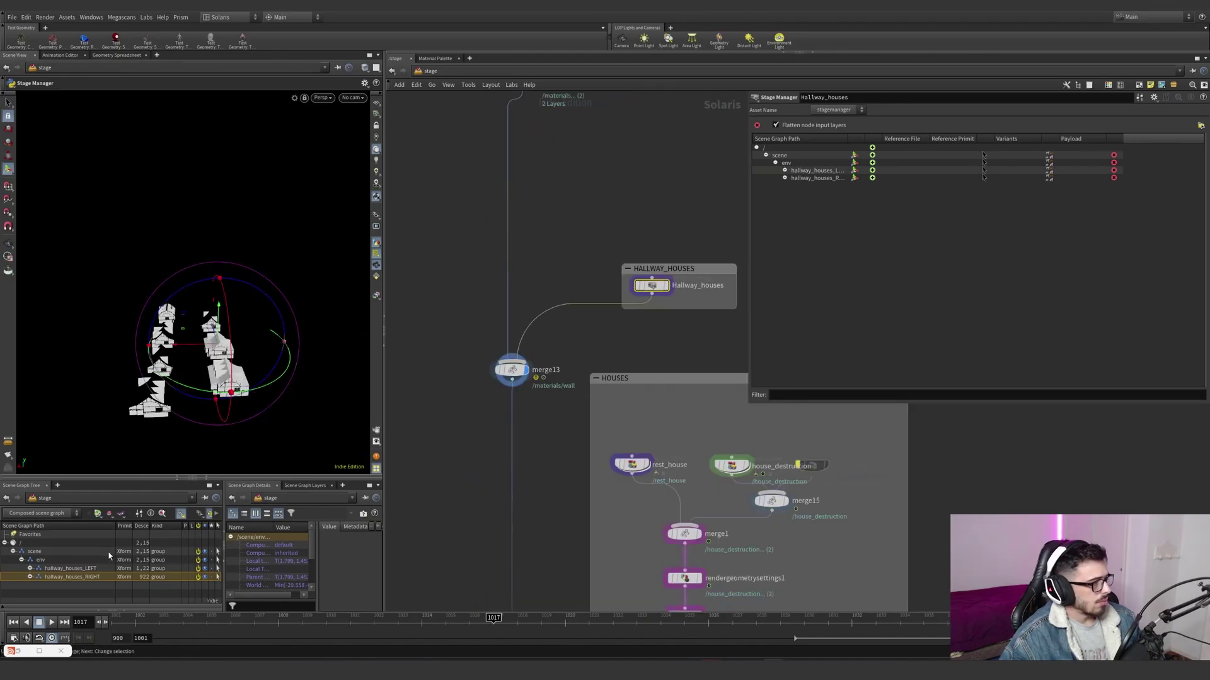
key(ctrl+z)
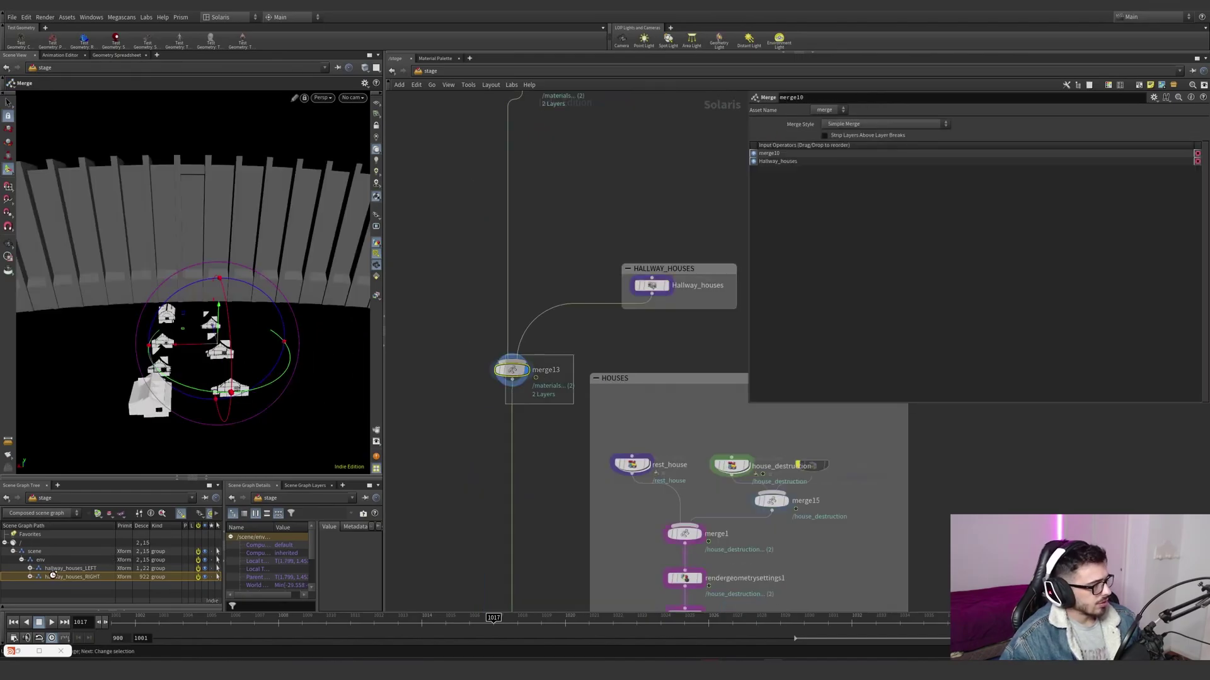
- Enlarge the scene graph tree and inspect the object merge inside the rest_house node of the HOUSES group
scroll(54, 582, down, 1)
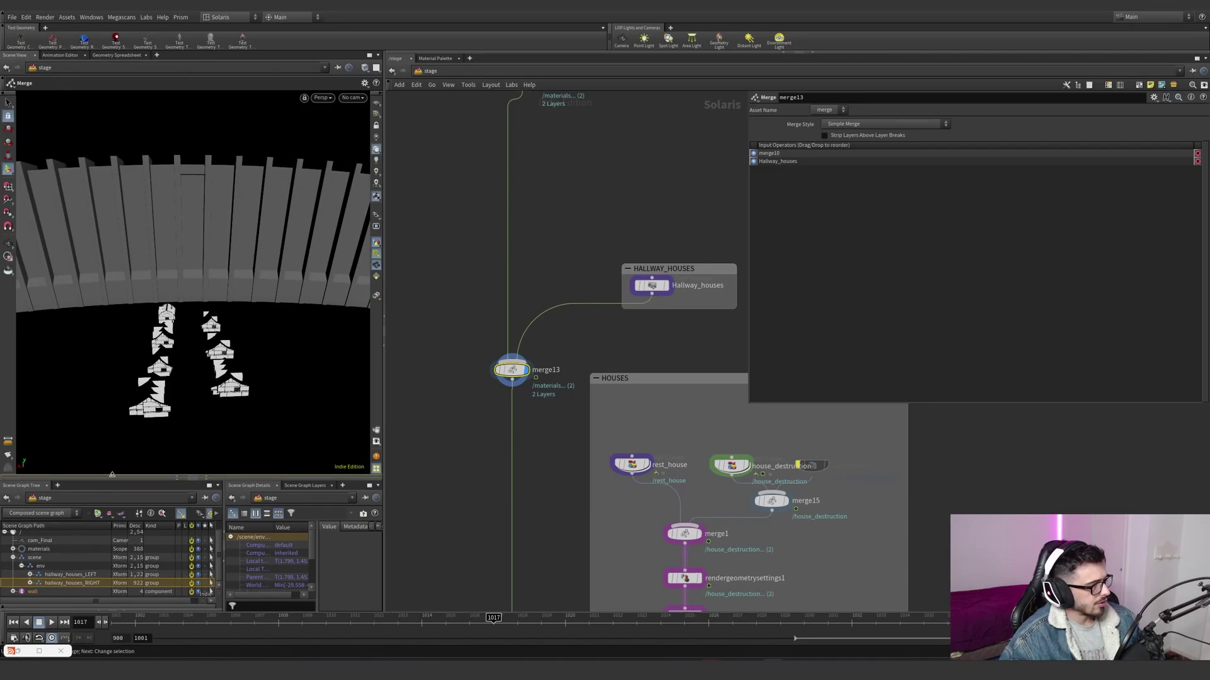
drag(152, 478, 152, 298)
middle_drag(661, 483, 587, 332)
click(563, 314)
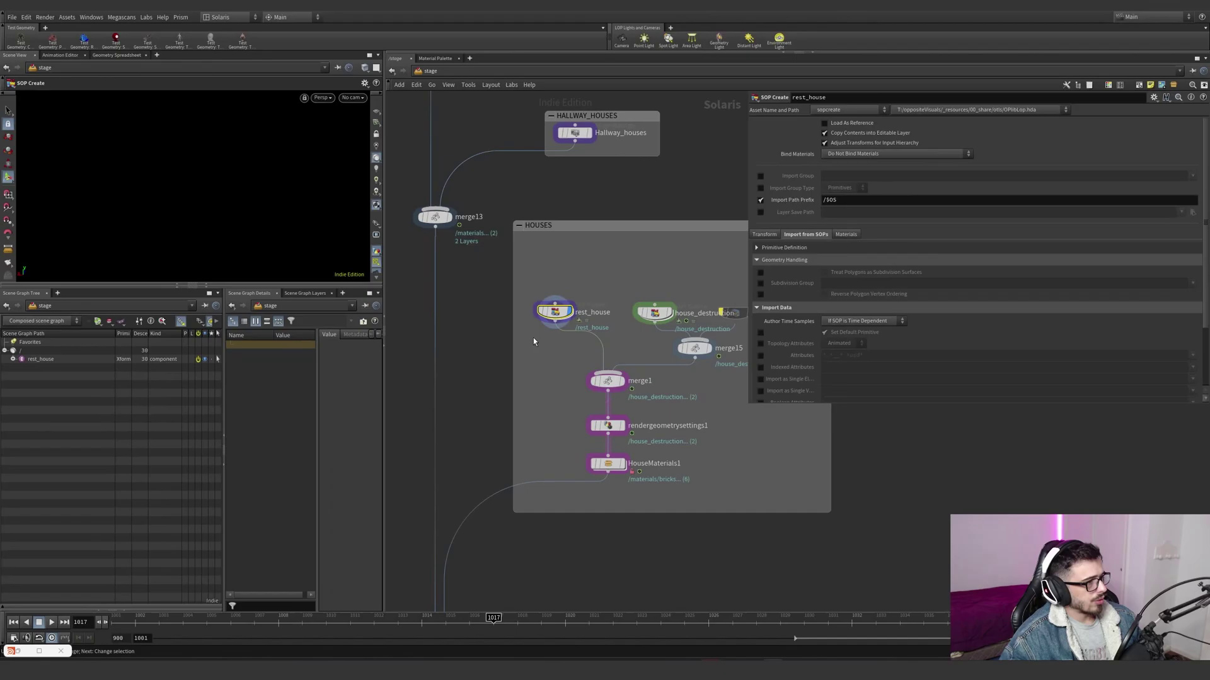
double_click(556, 312)
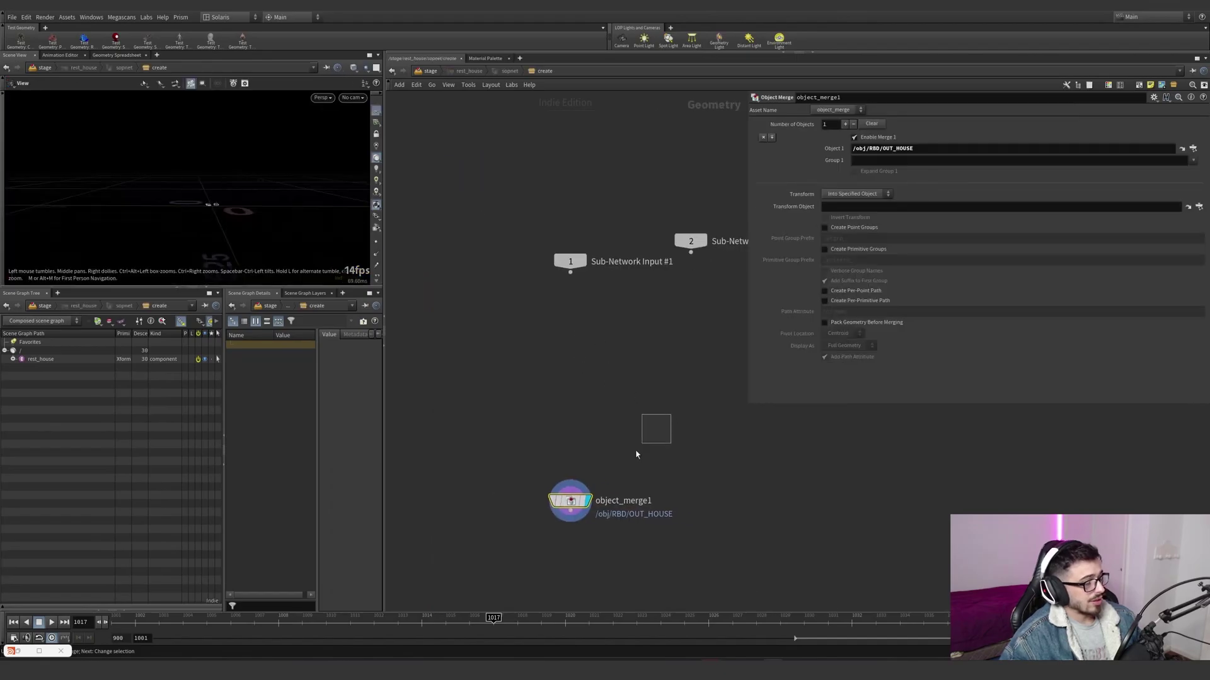
key(g)
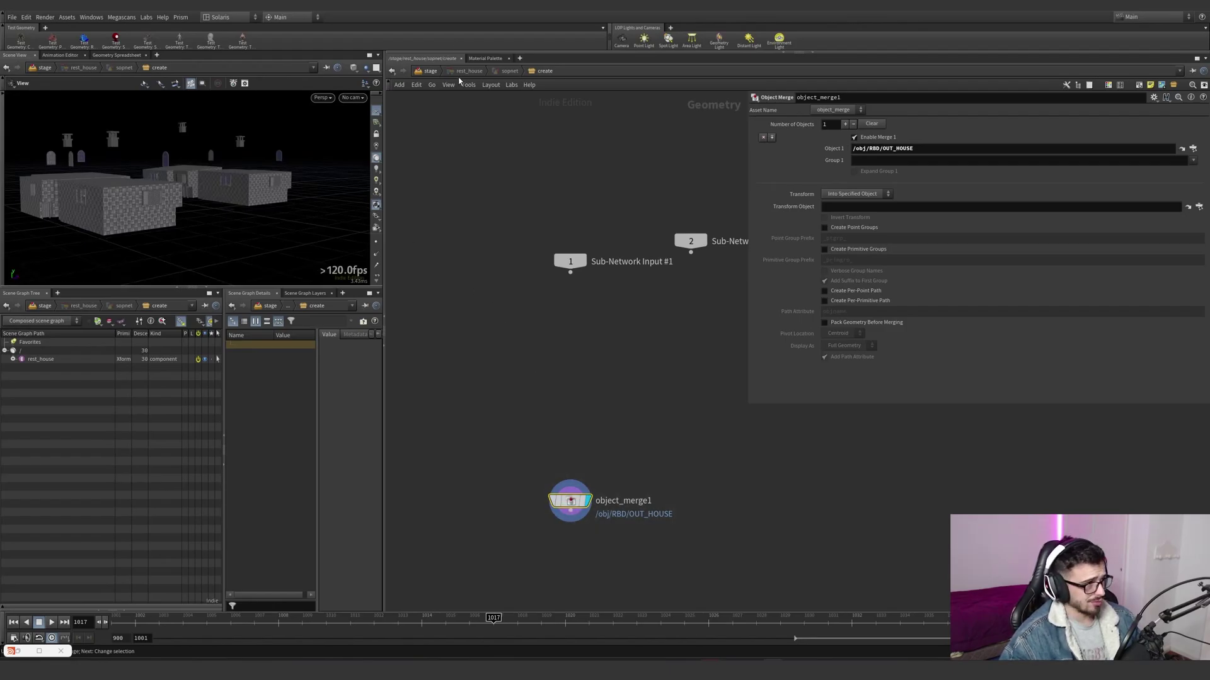
key(u)
- Inspect the object merge inside house_destruction, expand its parts in the scene graph and return to the stage level
middle_drag(633, 340, 606, 347)
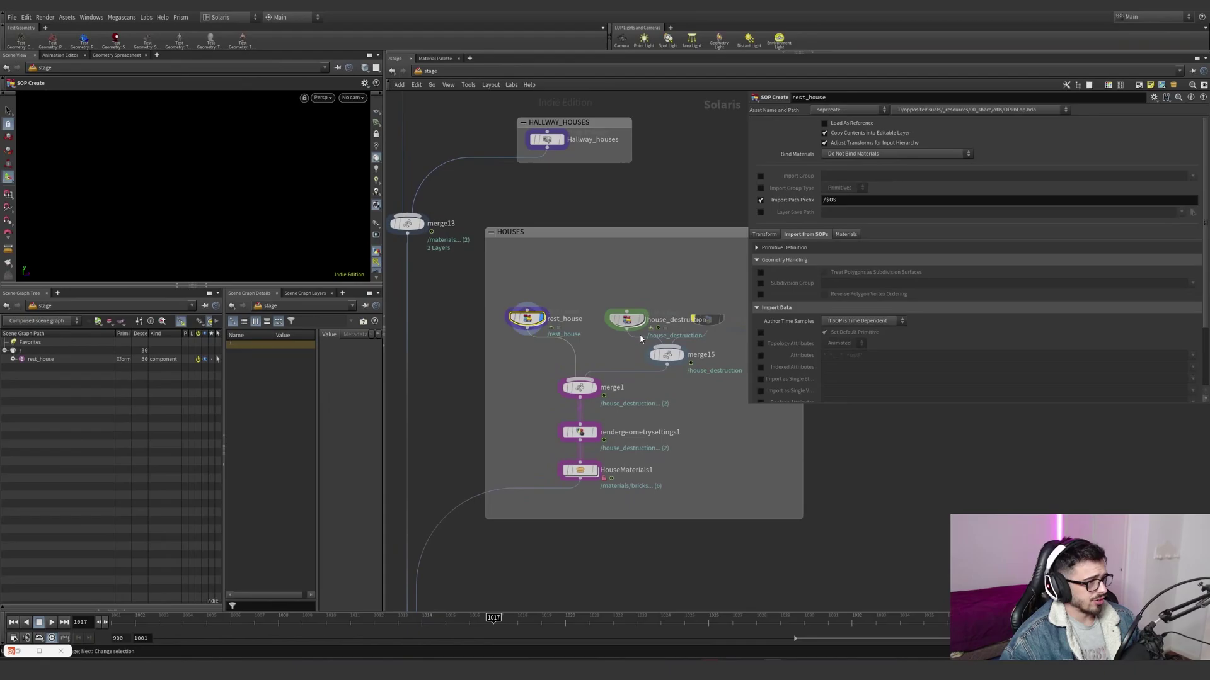
double_click(626, 327)
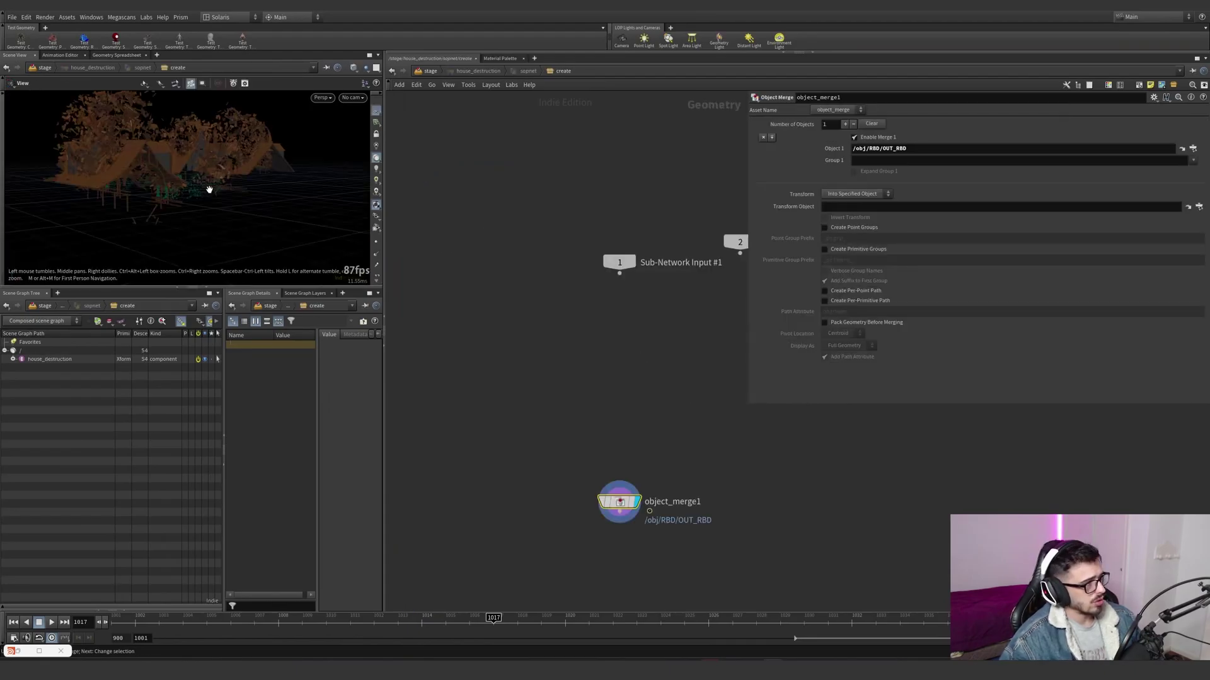
click(13, 359)
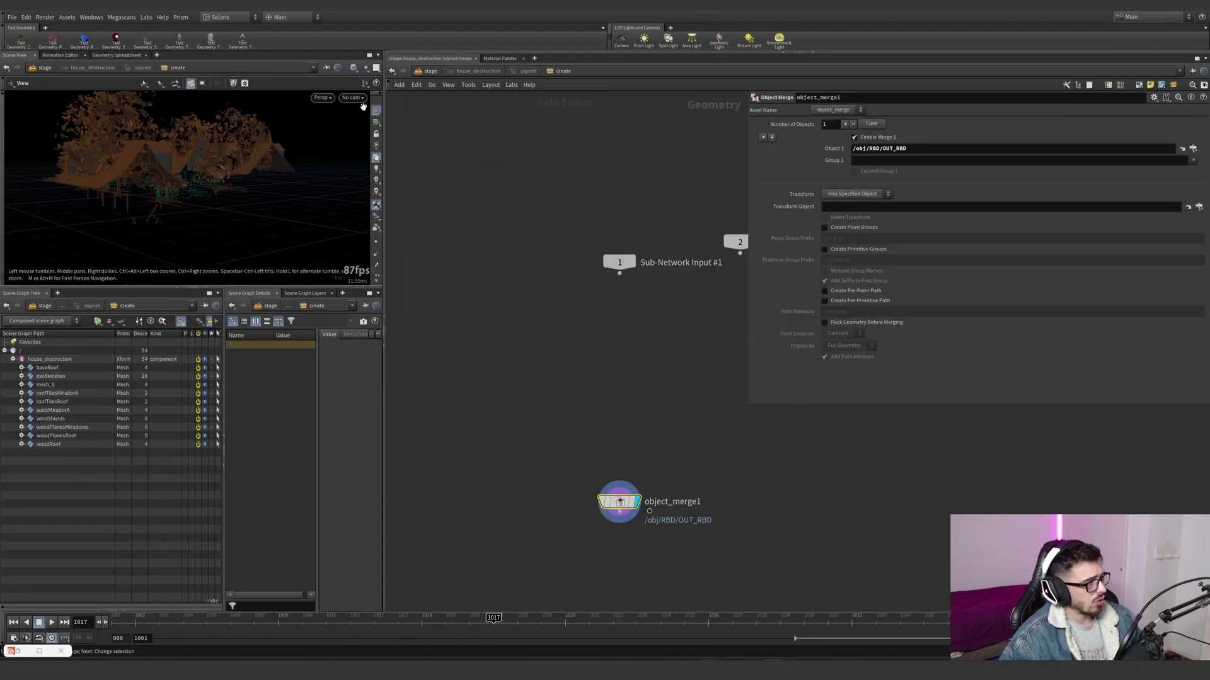
click(429, 71)
- Inspect the merge1 node joining the house branches, and display merge4 to view the houses combined with the wall
click(580, 387)
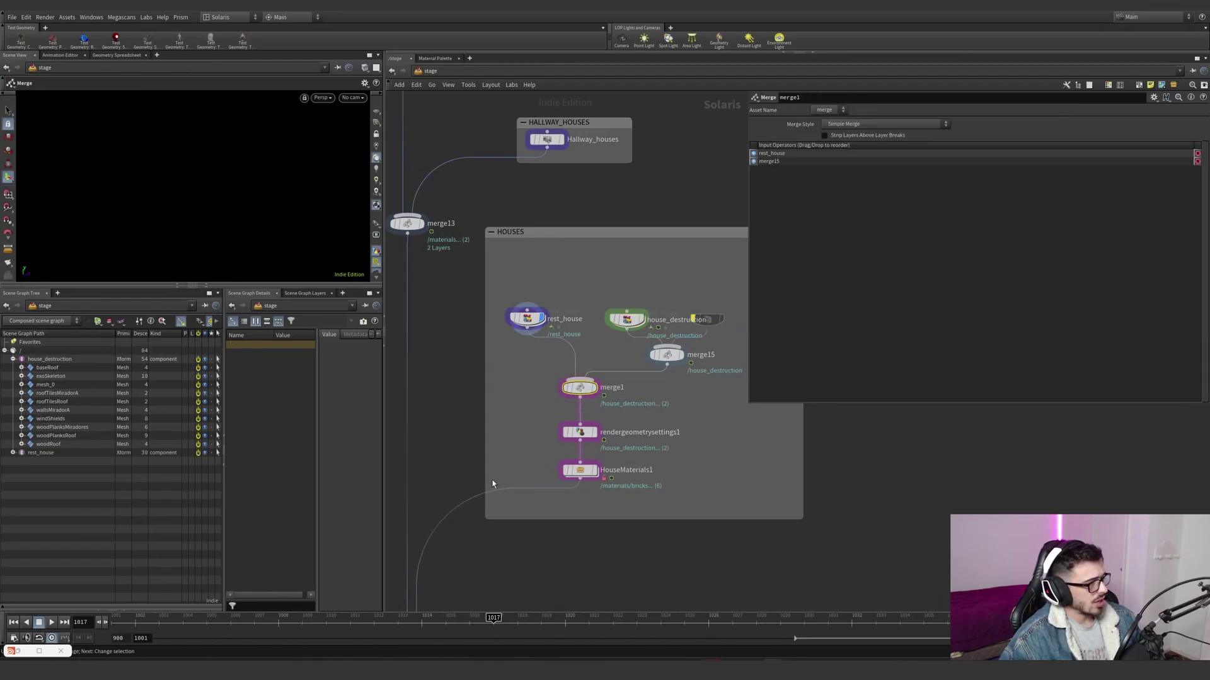
middle_drag(493, 484, 581, 351)
click(352, 99)
click(501, 387)
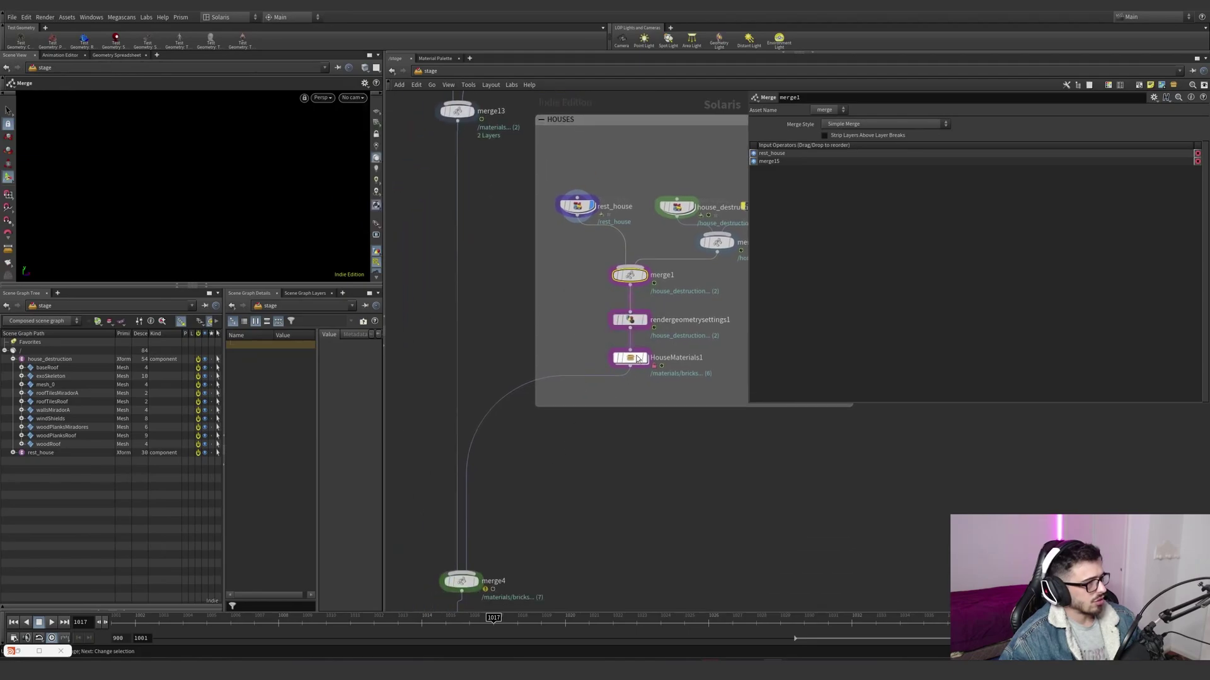
click(459, 580)
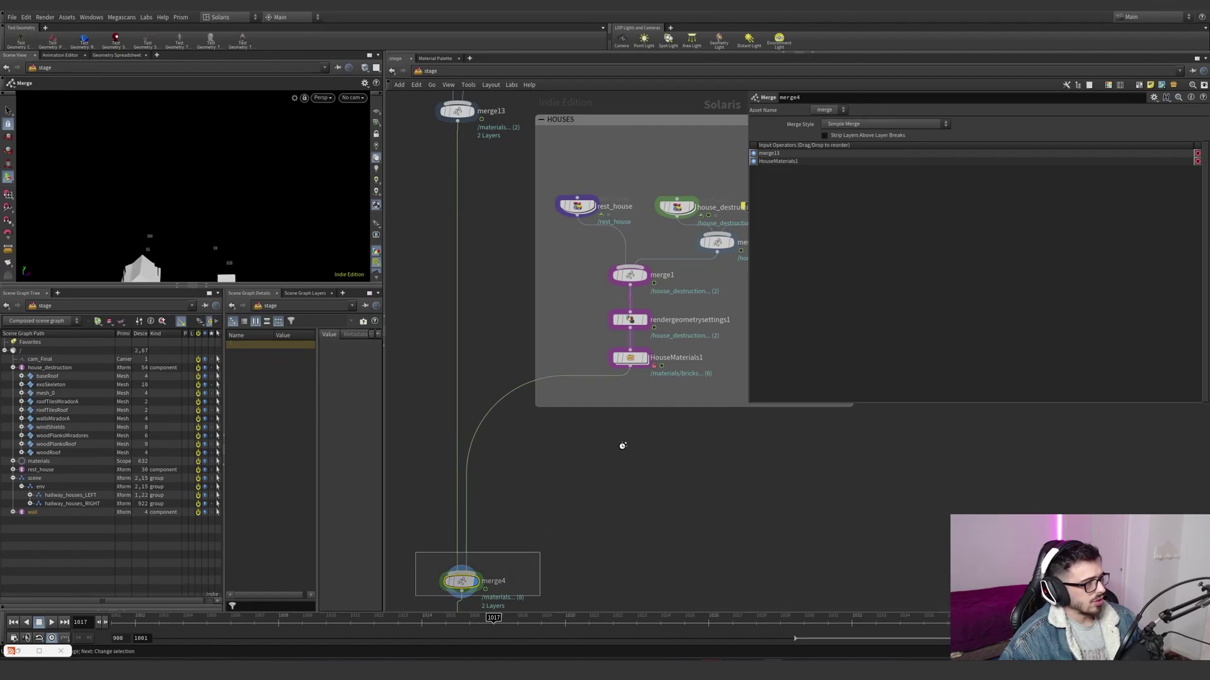
- Select the sopimport1 node beside house_destruction and jump to its SOP source, OUT_SHARDS
middle_drag(641, 437, 532, 522)
middle_drag(737, 239, 643, 297)
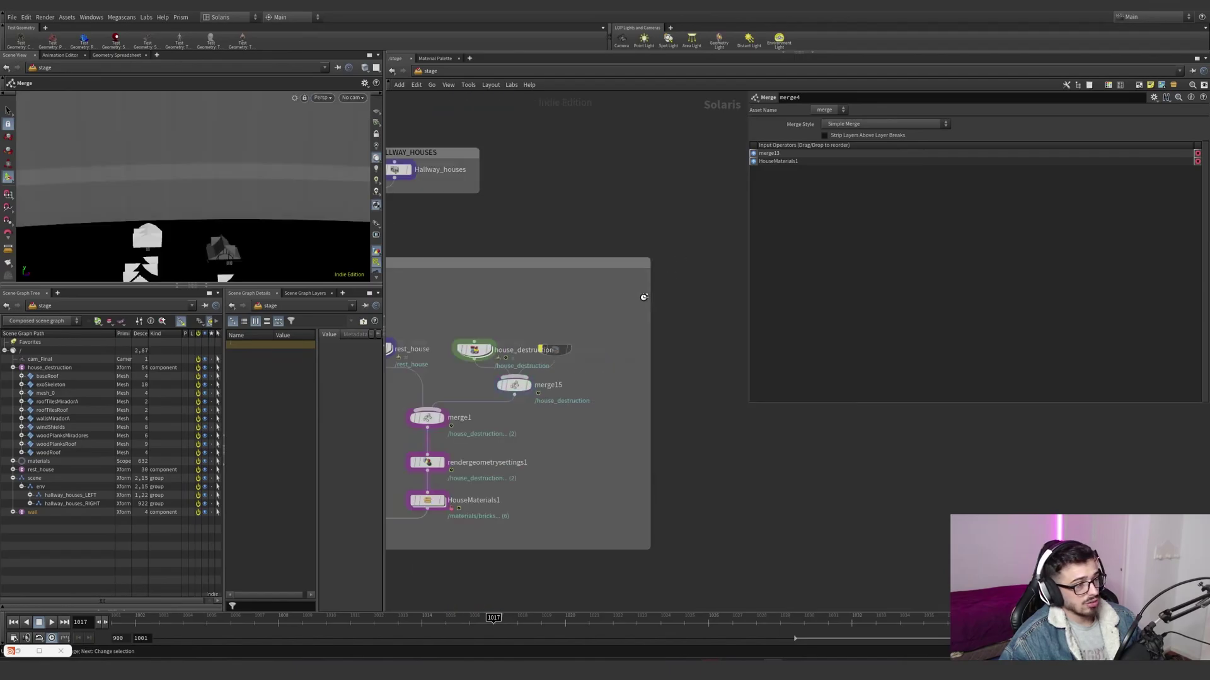
click(545, 350)
click(558, 347)
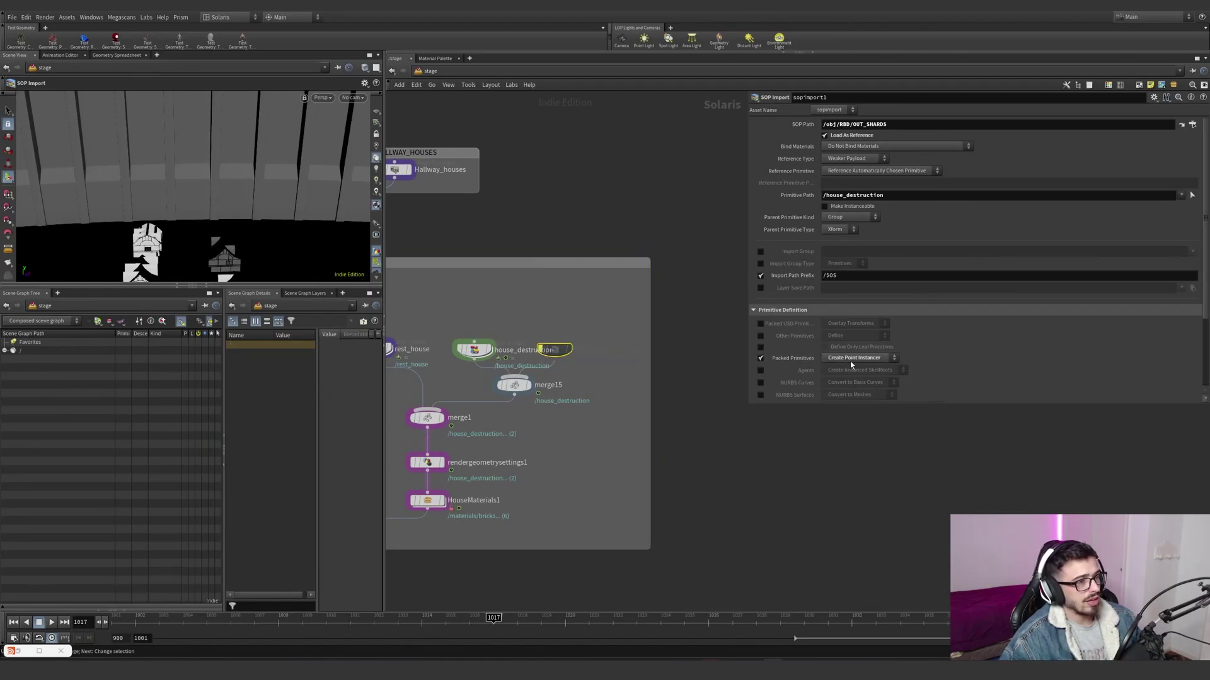
triple_click(893, 125)
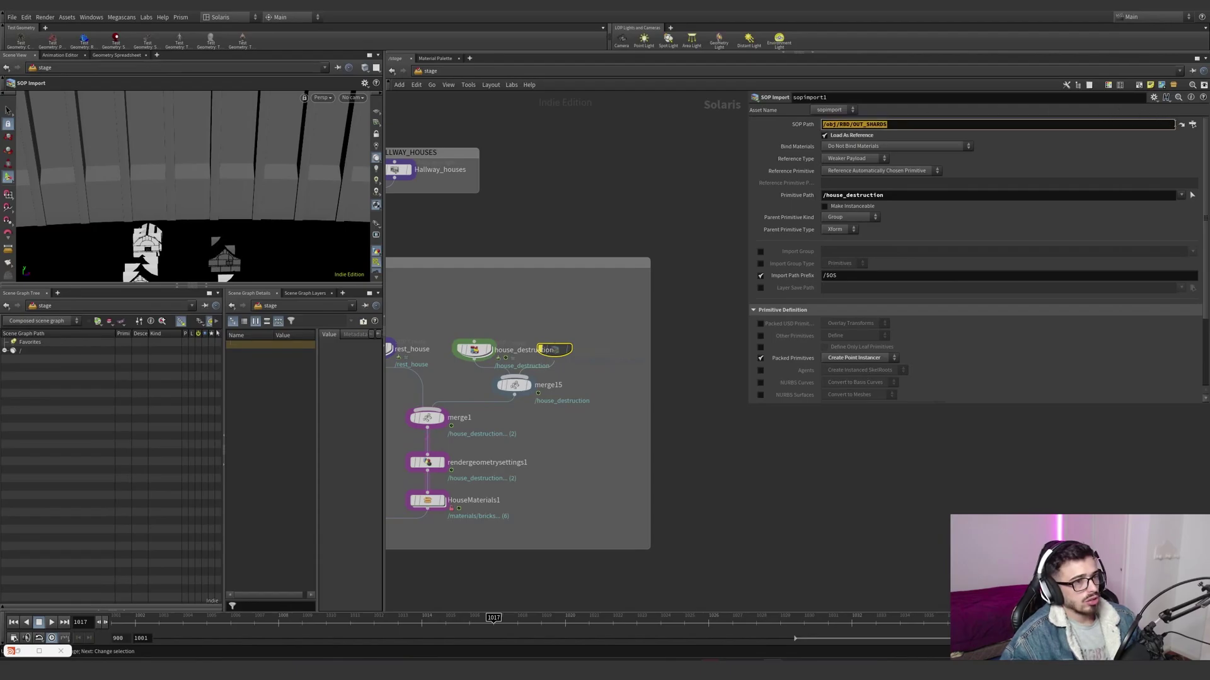
click(1182, 124)
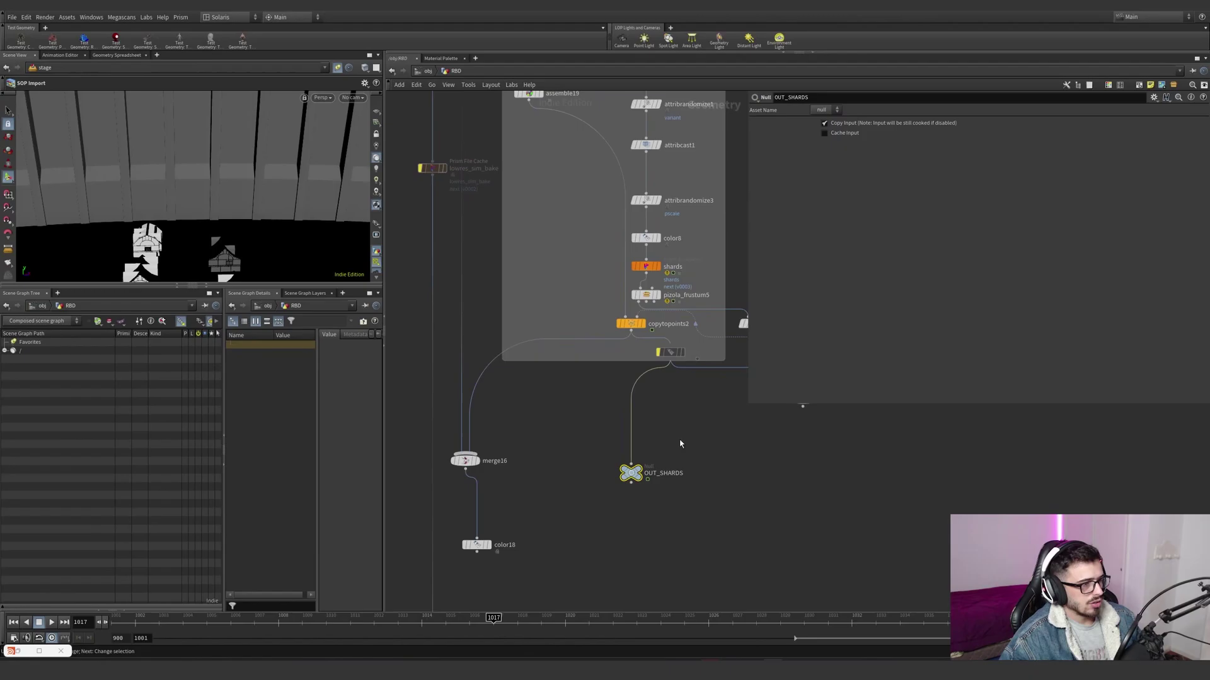
- Inspect the copytopoints2 node and its shards network feeding OUT_SHARDS, and return to the stage network
drag(626, 471, 622, 441)
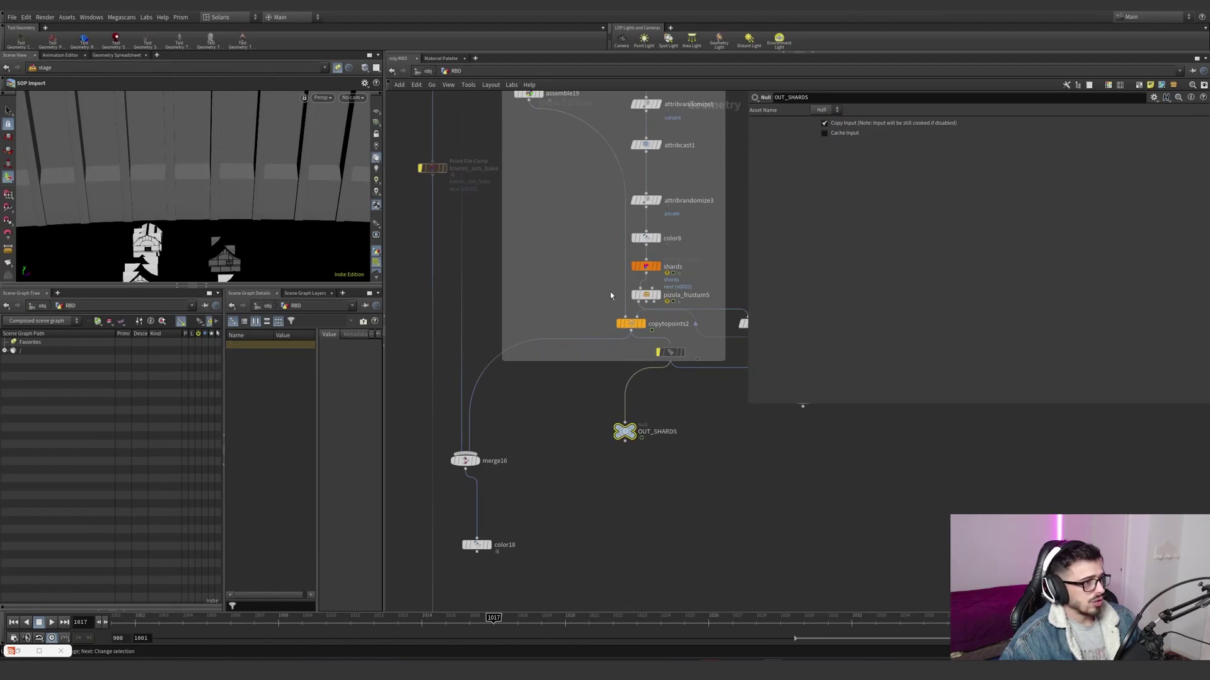
click(630, 324)
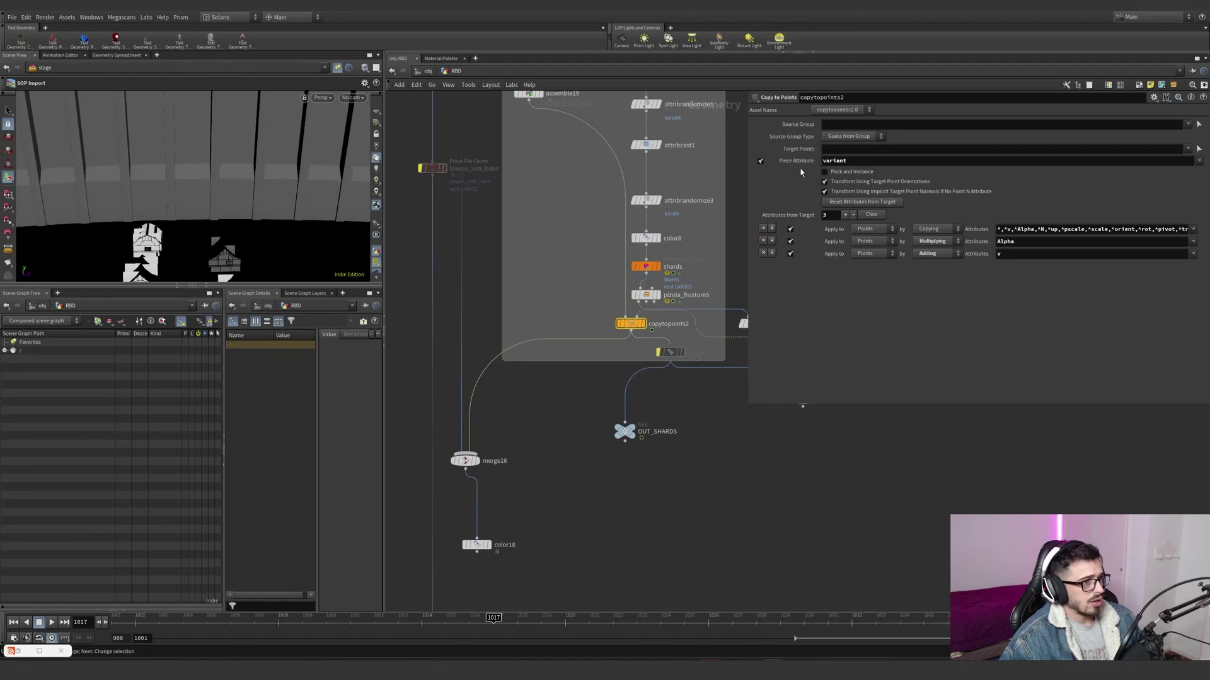
middle_drag(571, 198, 564, 342)
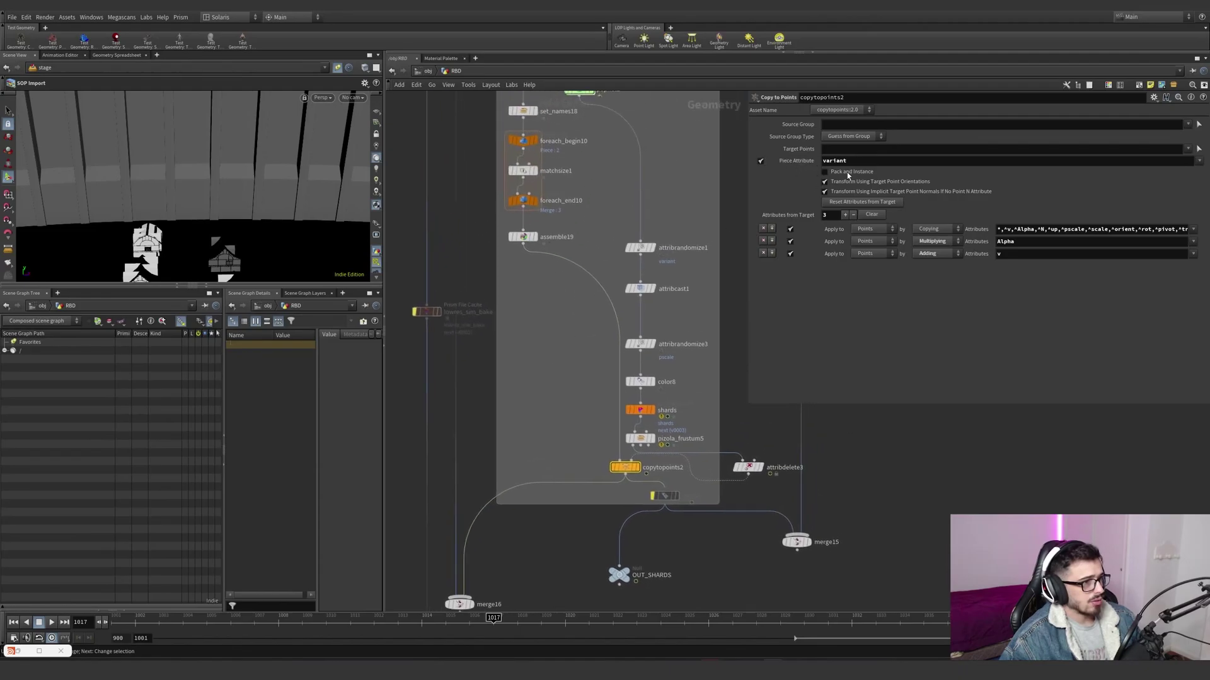
middle_drag(533, 262, 583, 305)
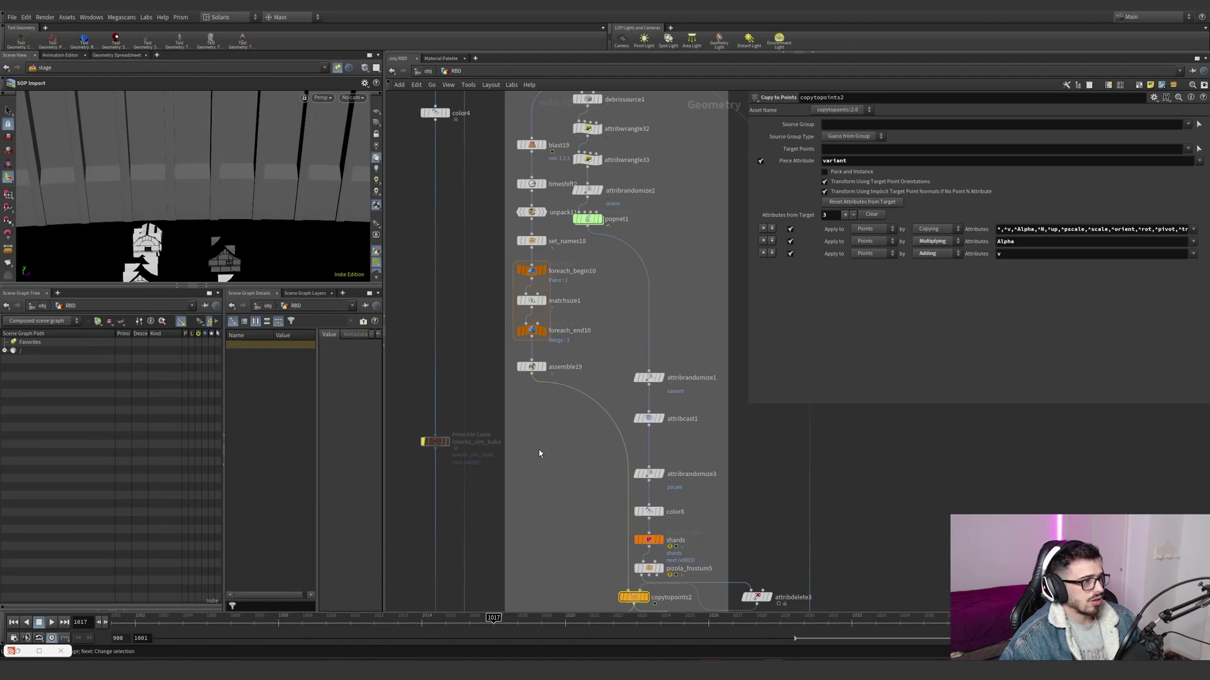
scroll(486, 285, down, 5)
click(430, 71)
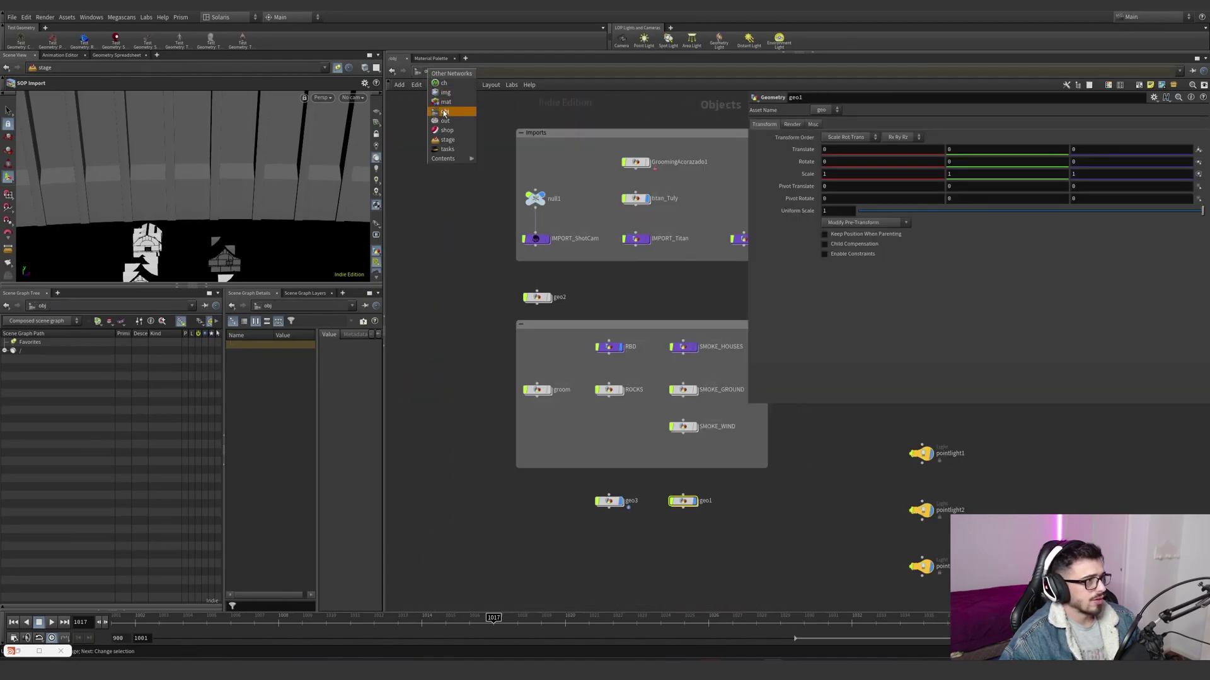
click(441, 143)
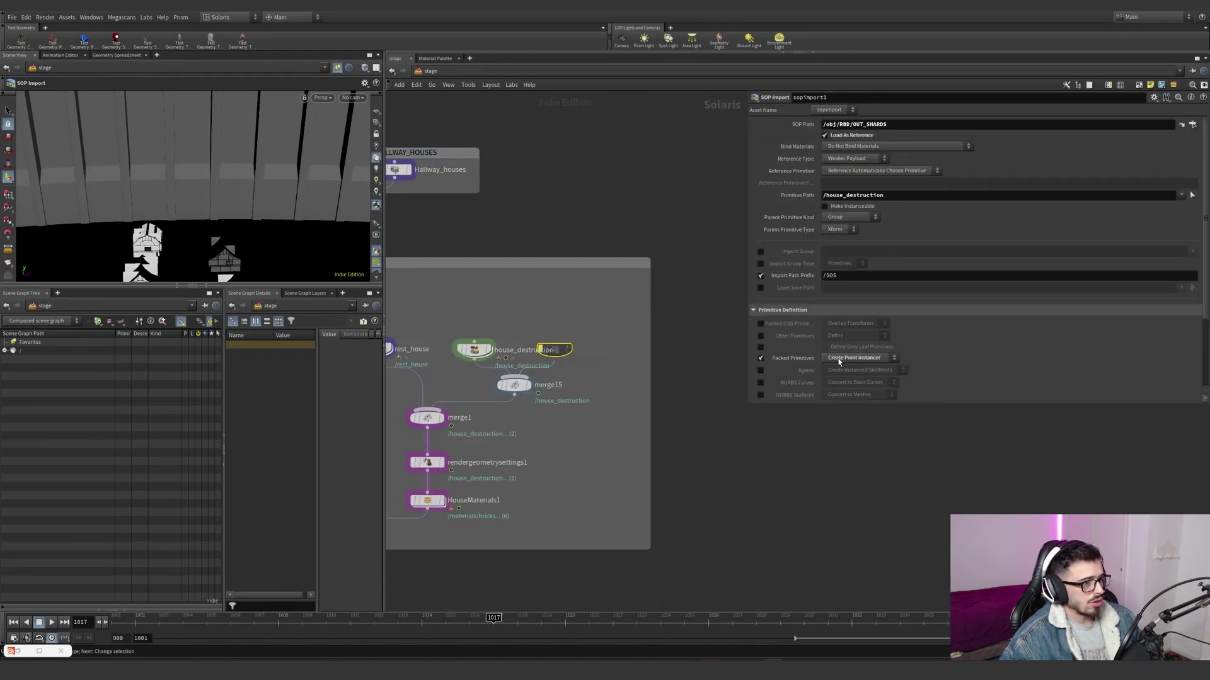
- Look through the cam_Final camera in the viewport to view the combined wall and houses
scroll(695, 369, down, 1)
middle_drag(629, 416, 683, 360)
scroll(683, 361, down, 3)
click(352, 97)
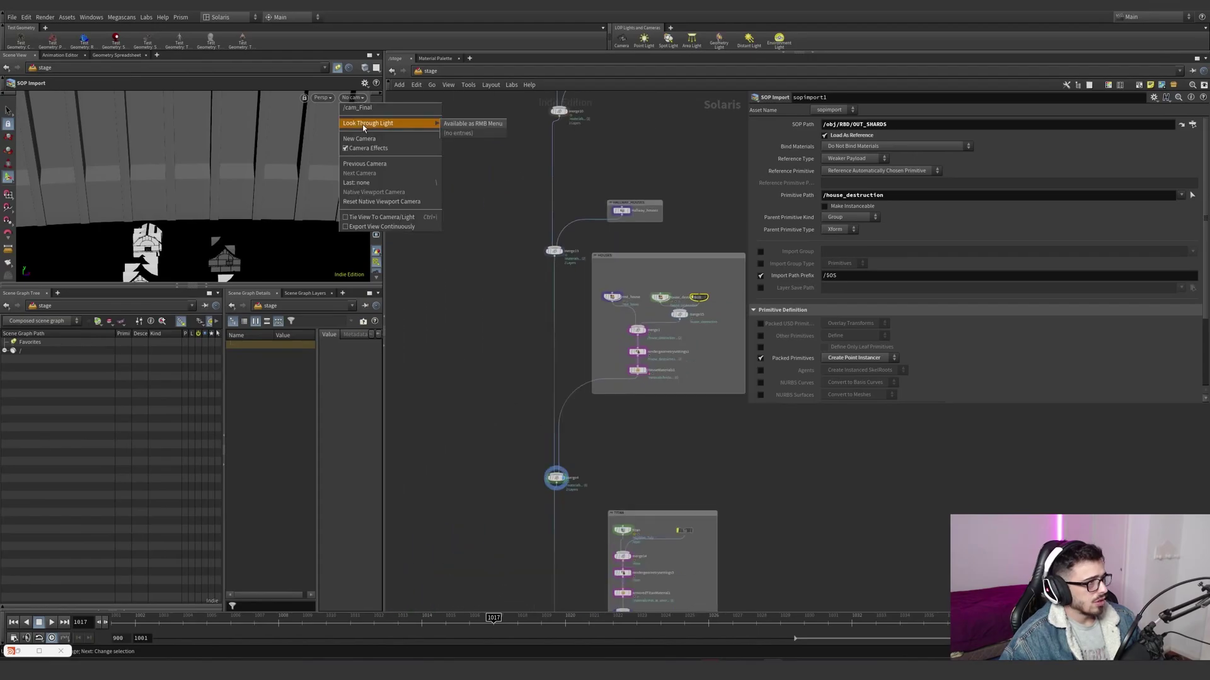
click(371, 107)
- Display the titan SOP import in the TITAN group and inspect its parameters
middle_drag(539, 411, 522, 338)
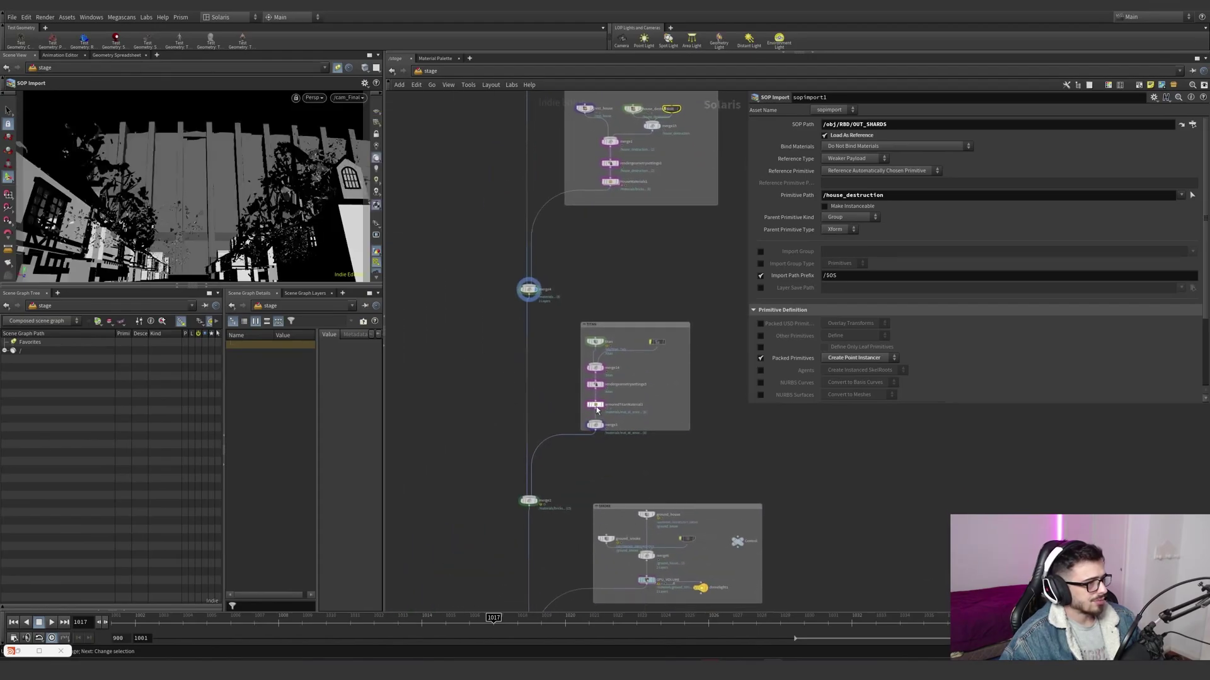
scroll(596, 408, up, 2)
scroll(597, 406, up, 1)
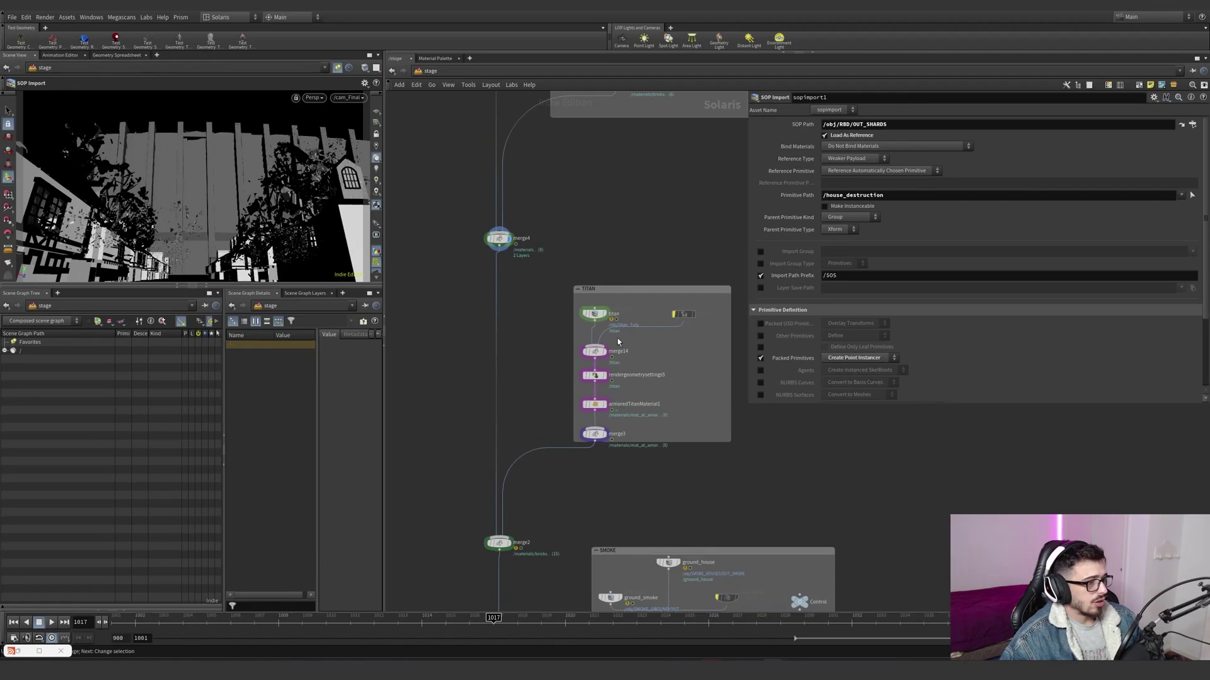
scroll(617, 327, up, 2)
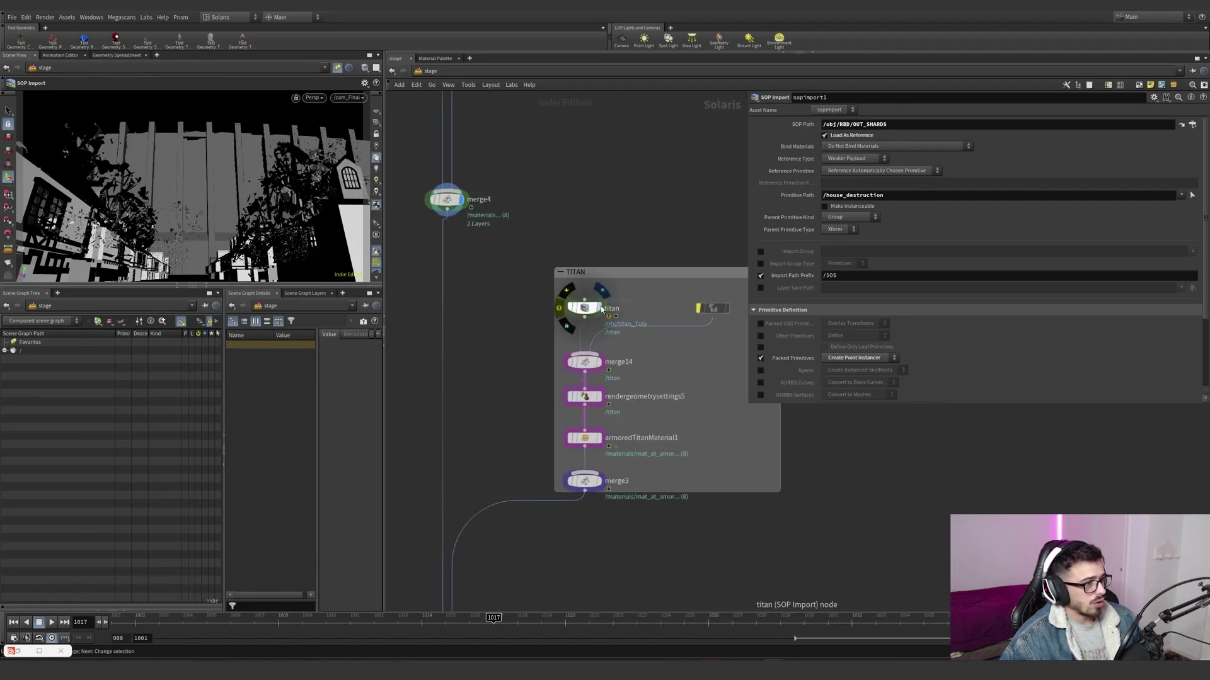
middle_drag(524, 306, 524, 273)
- Inspect the Dicing settings of rendergeometrysettings5 and select armoredTitanMaterial1 in the TITAN group
click(598, 365)
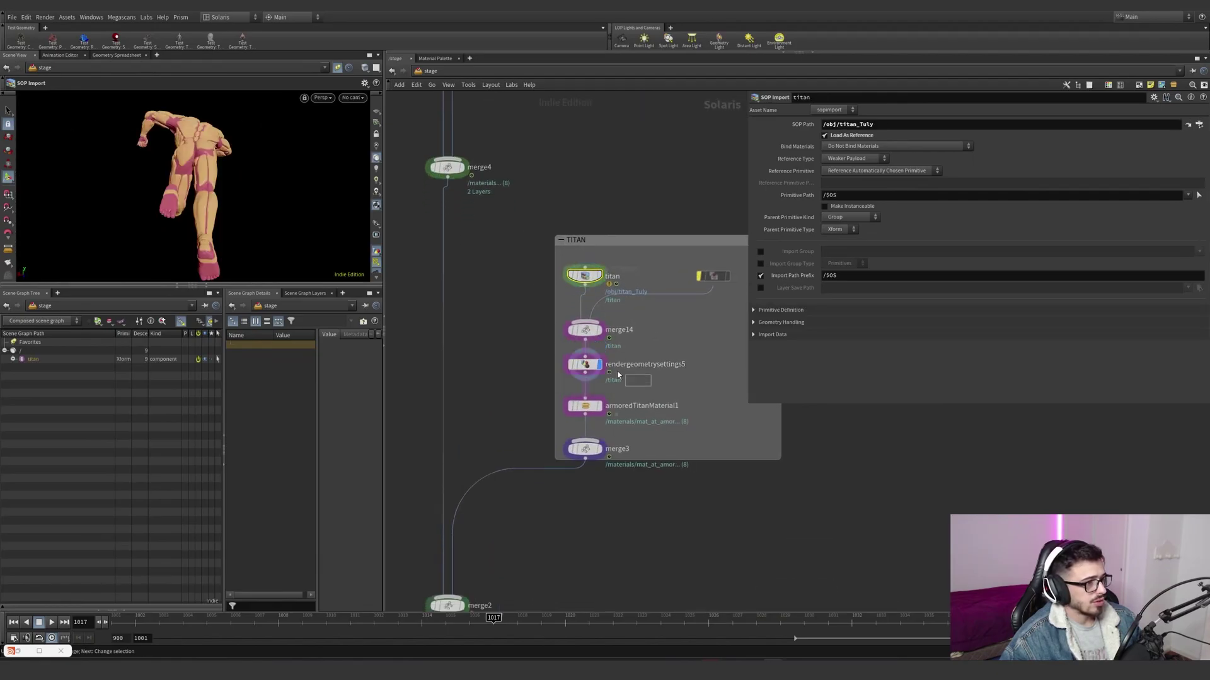
scroll(827, 352, down, 10)
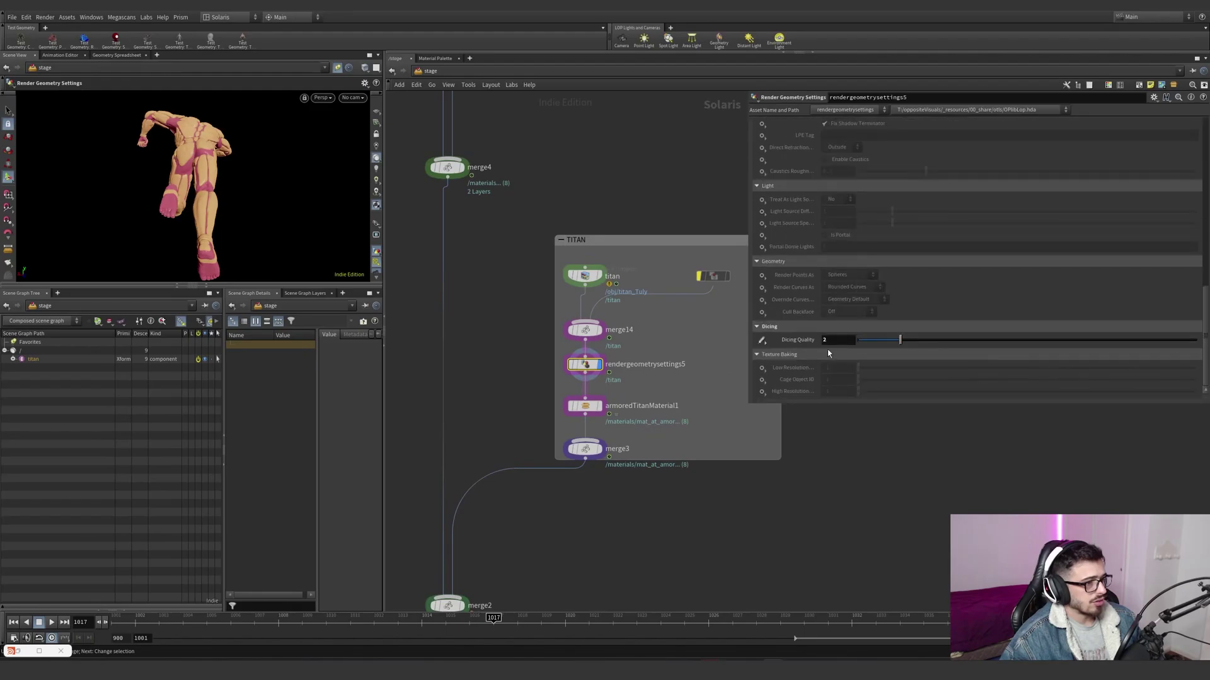
click(585, 406)
- Select and display merge2 to view the titan combined with the wall and houses
scroll(541, 421, down, 3)
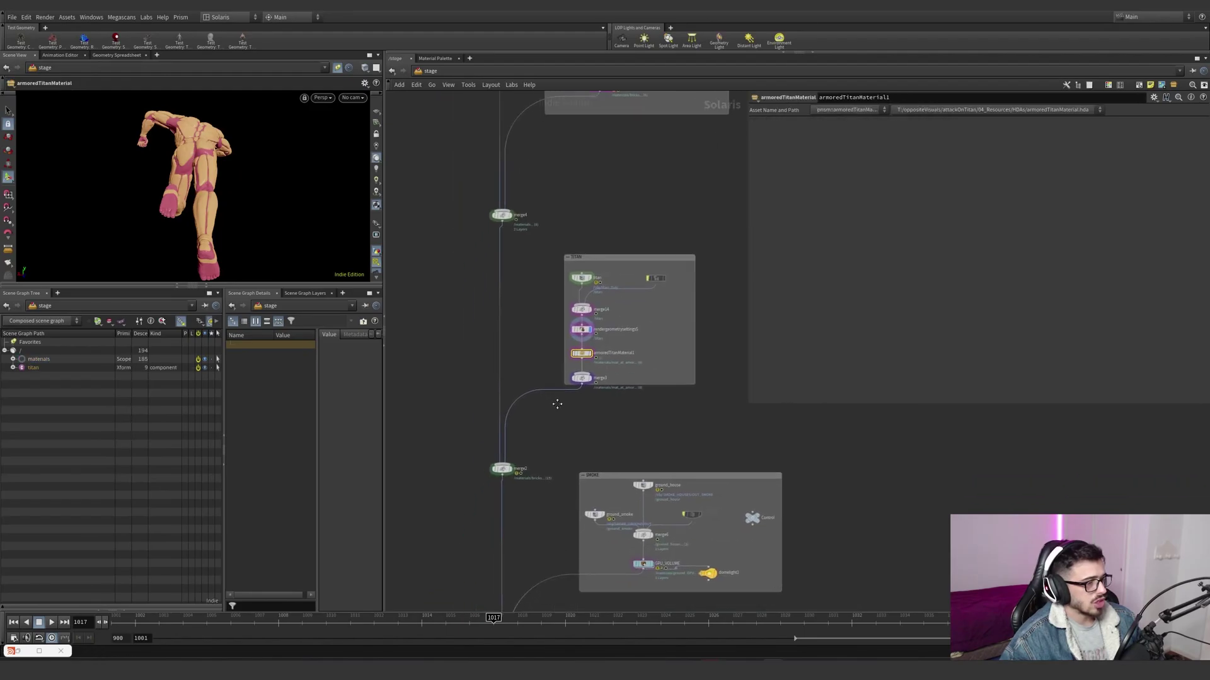
drag(456, 435, 537, 501)
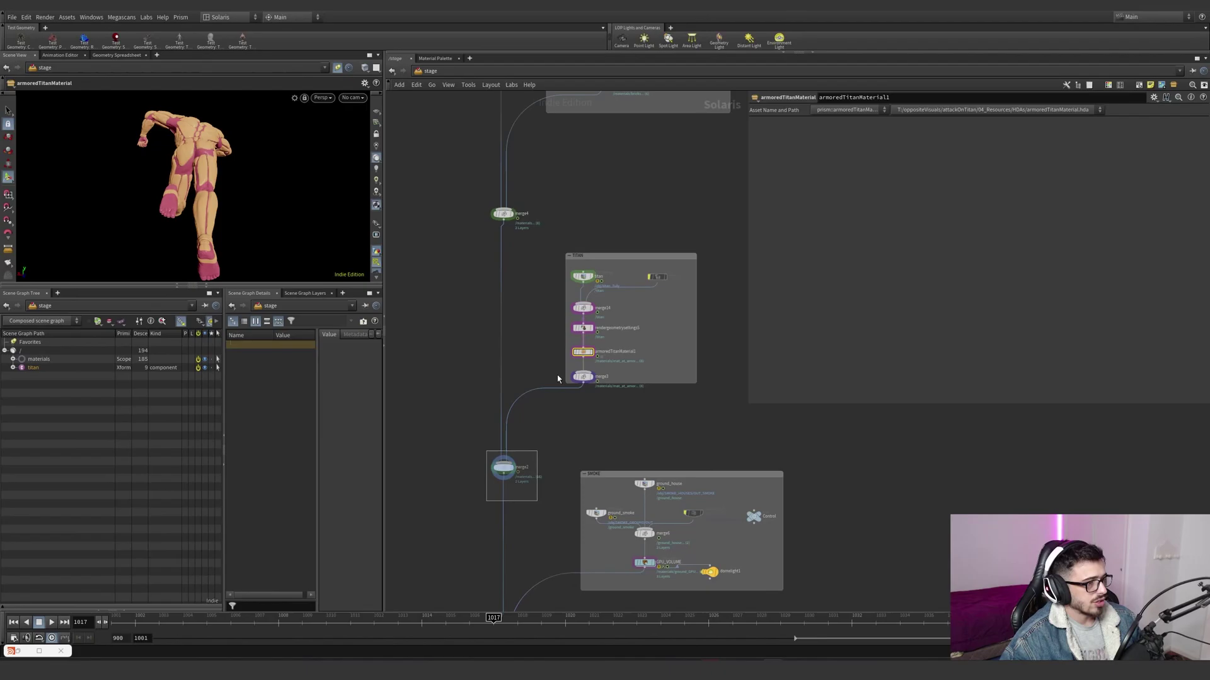
middle_drag(554, 484, 546, 346)
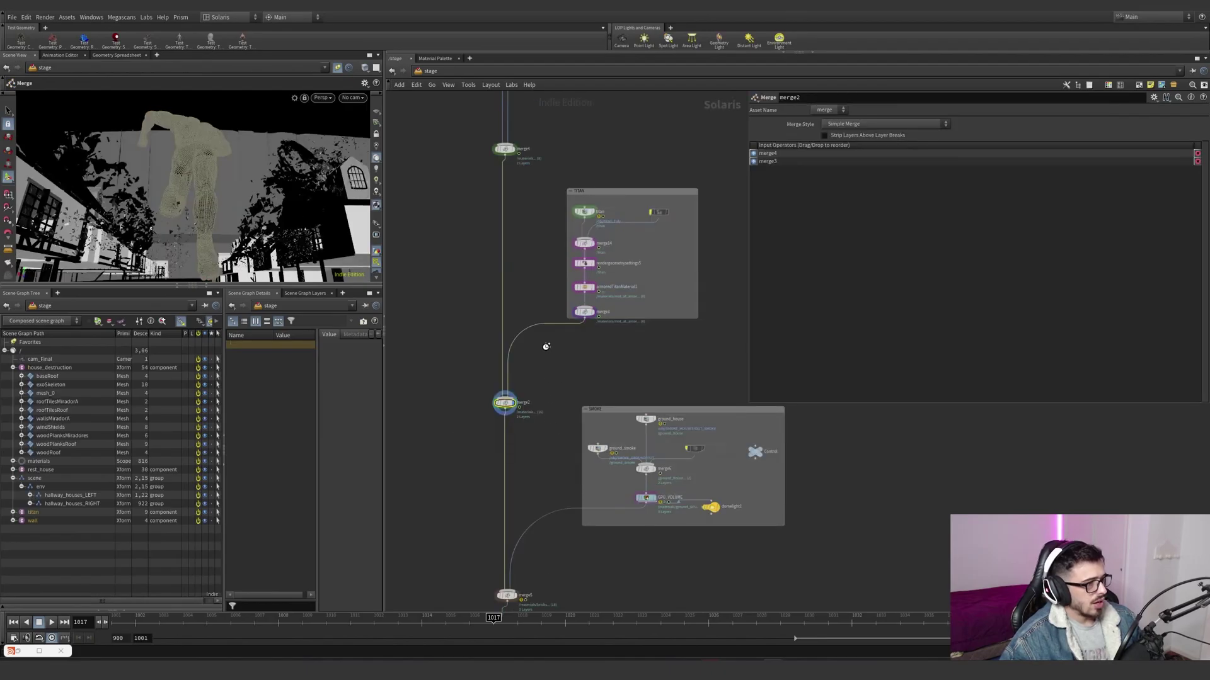
- Examine the smoke imports in the SMOKE group and the material assignments of the GPU_VOLUME material library
scroll(548, 349, up, 1)
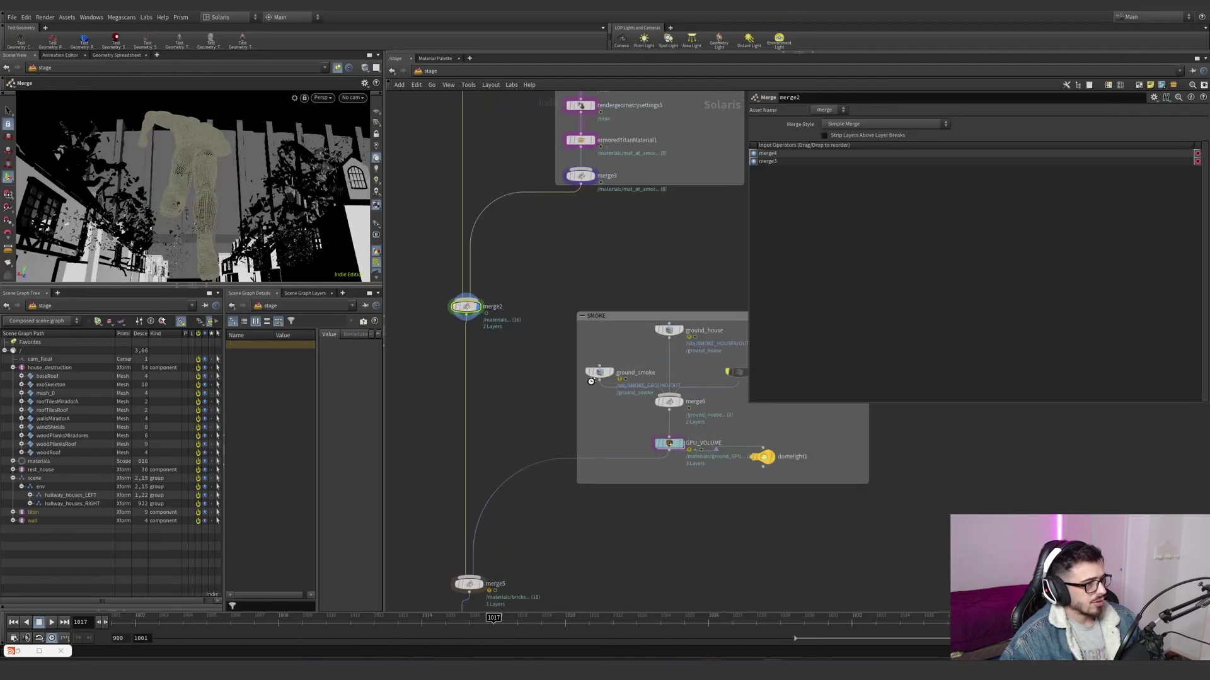
scroll(594, 386, down, 5)
middle_drag(587, 277, 592, 366)
scroll(593, 366, up, 4)
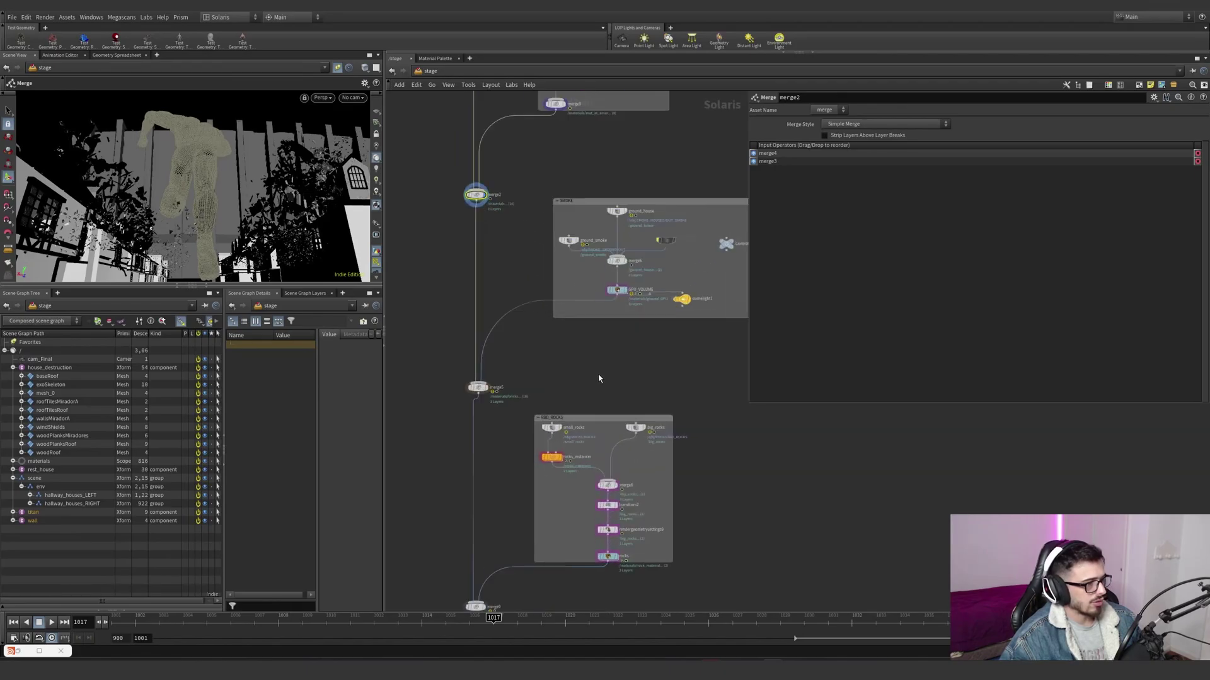
scroll(579, 353, up, 2)
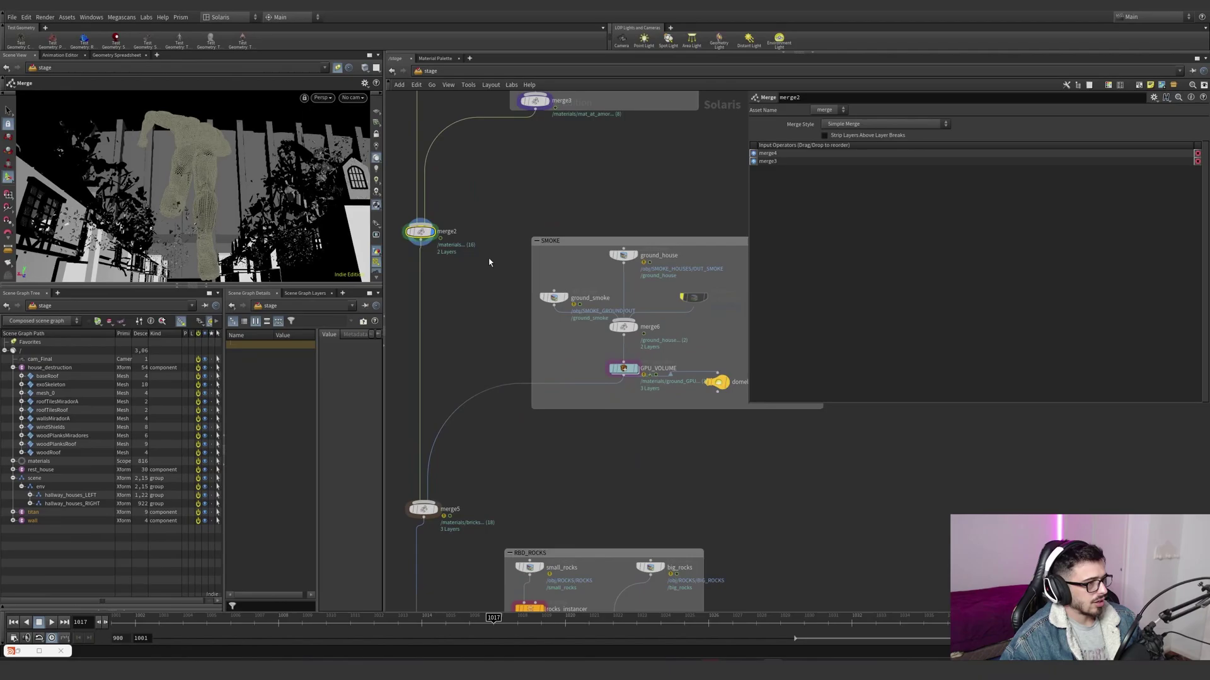
scroll(614, 331, up, 2)
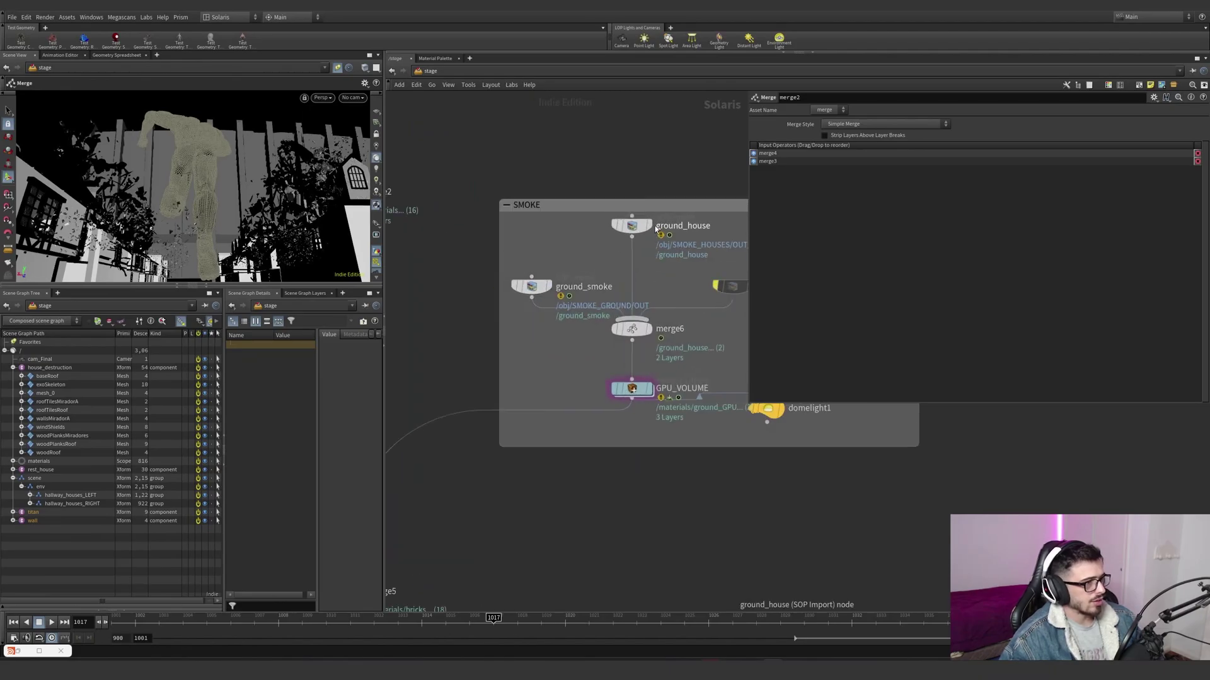
drag(685, 360, 559, 409)
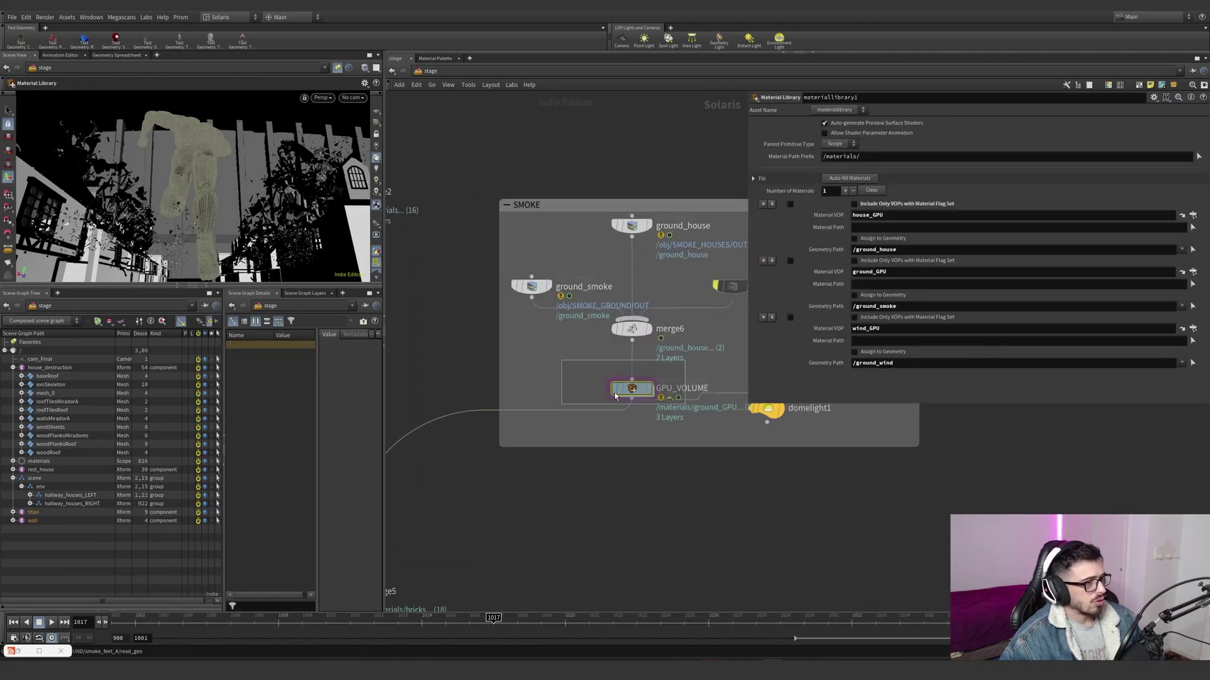
click(649, 392)
- Open GPU_VOLUME, inspect its house_GPU, ground_GPU and wind_GPU pyro materials, and return to the stage
double_click(645, 391)
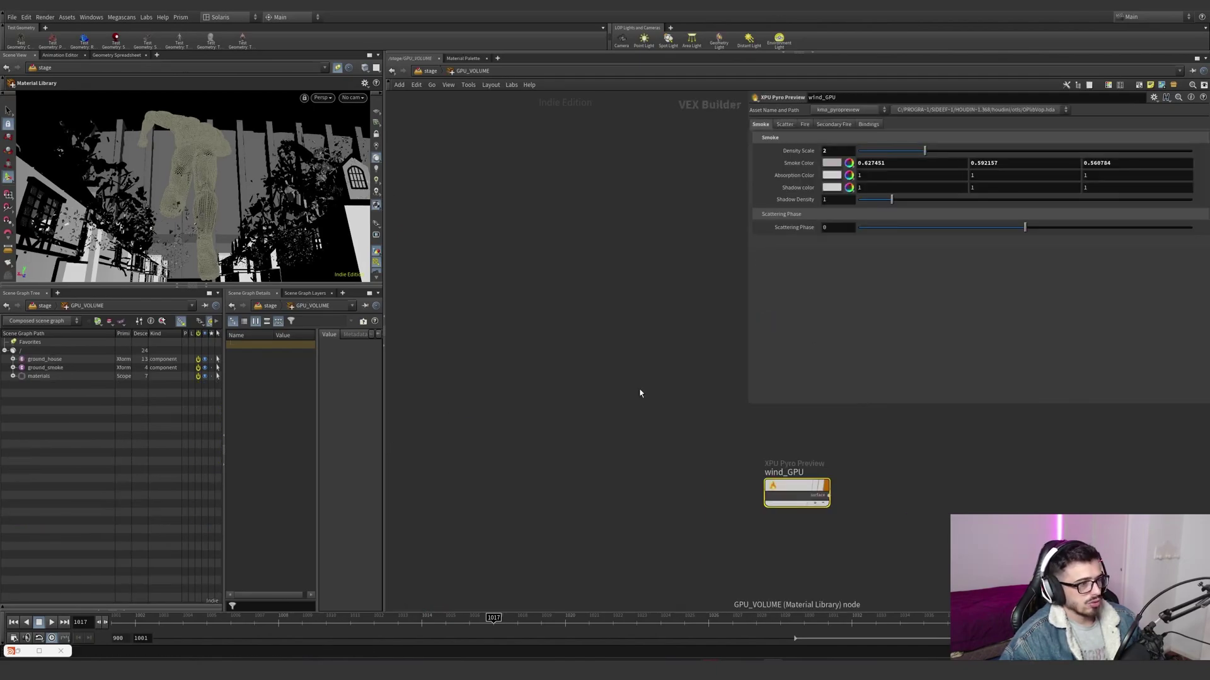
key(h)
drag(506, 210, 562, 375)
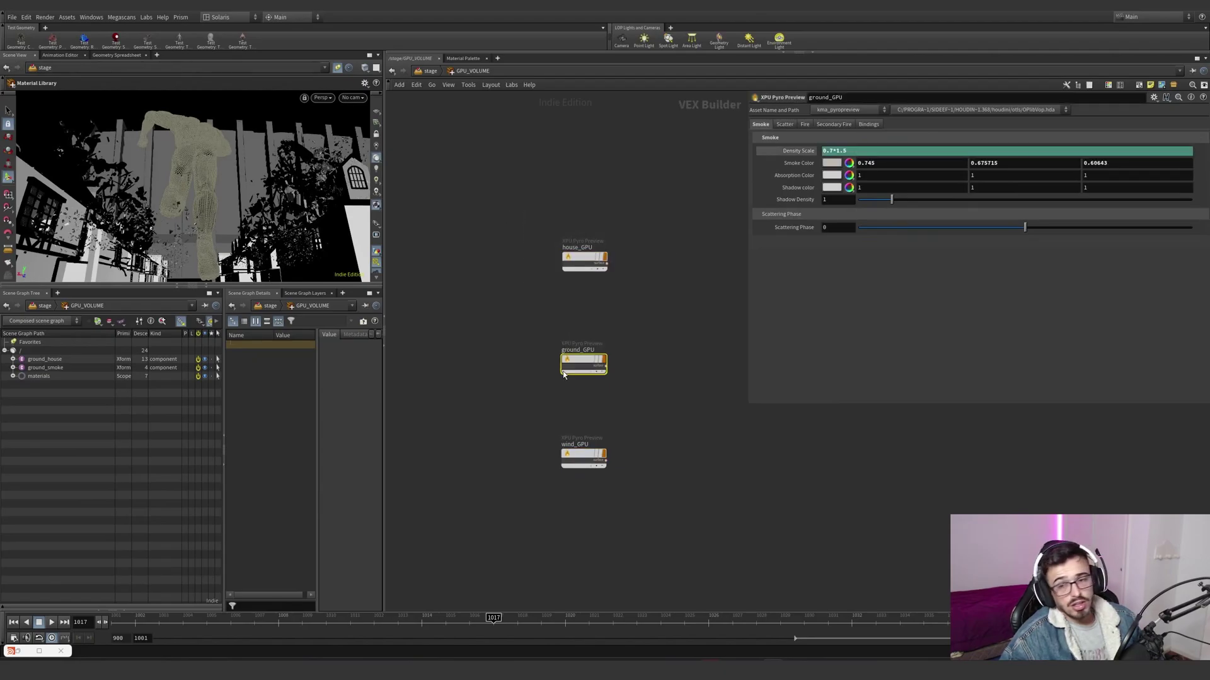
drag(680, 191, 527, 516)
drag(527, 514, 689, 215)
drag(697, 204, 489, 504)
click(431, 71)
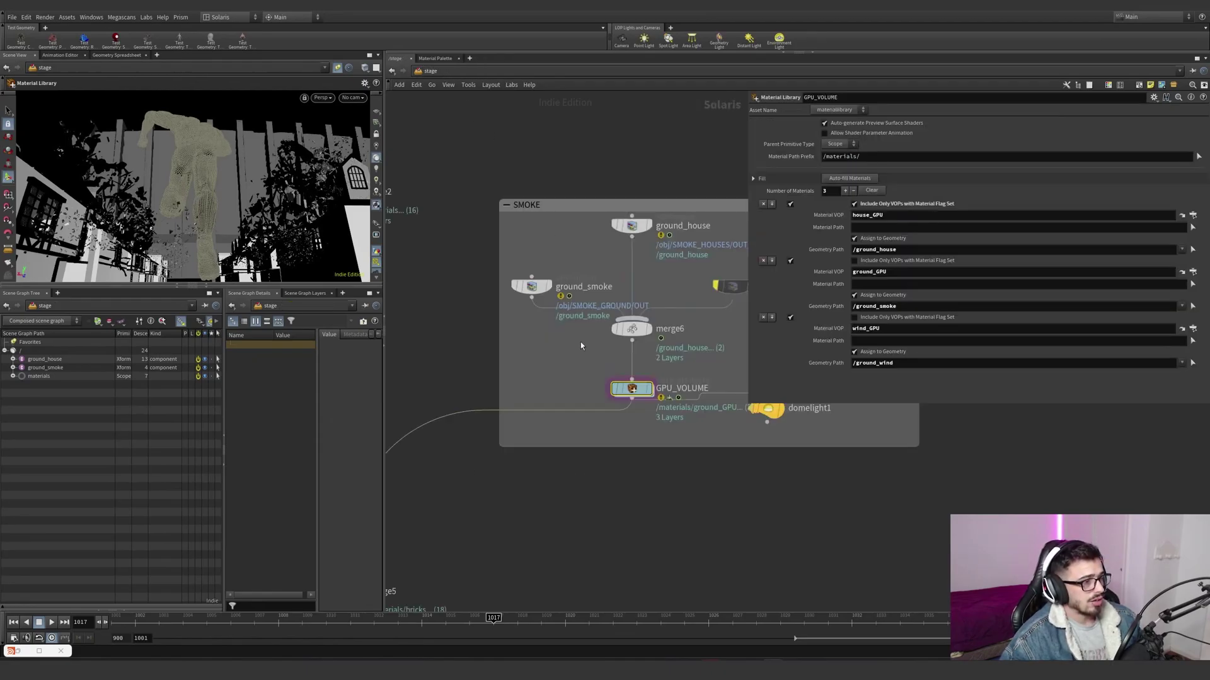
- Reopen GPU_VOLUME and check the smoke settings of the house_GPU material
scroll(615, 319, down, 2)
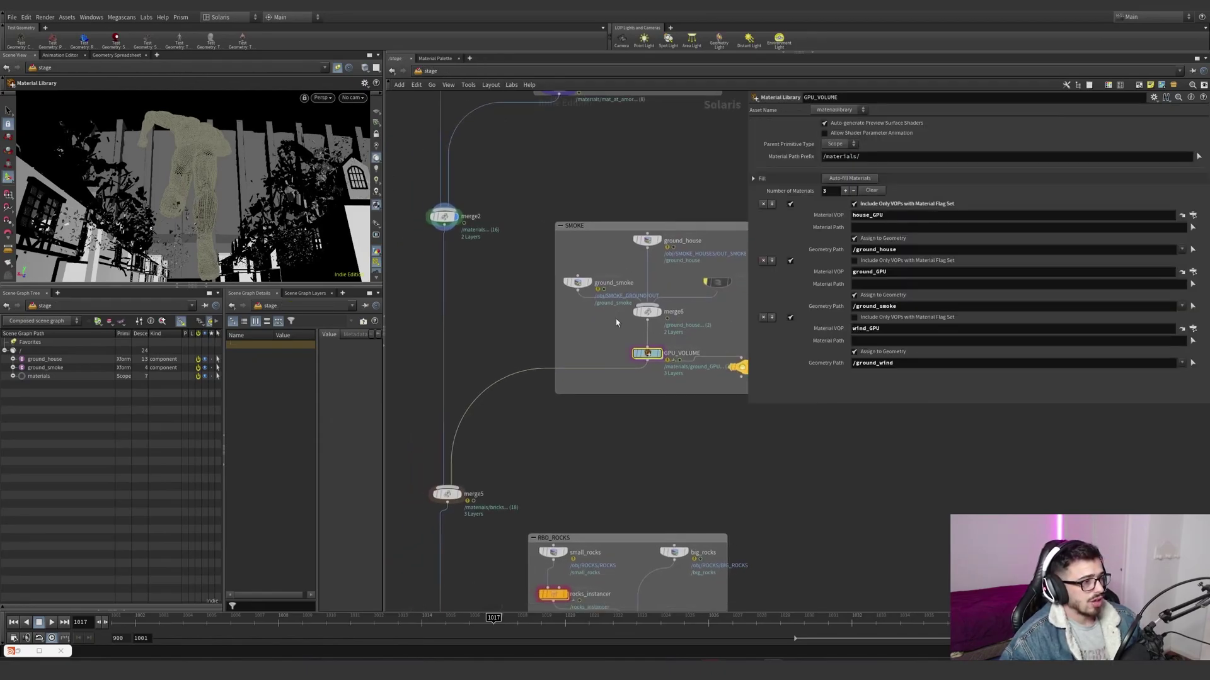
double_click(649, 353)
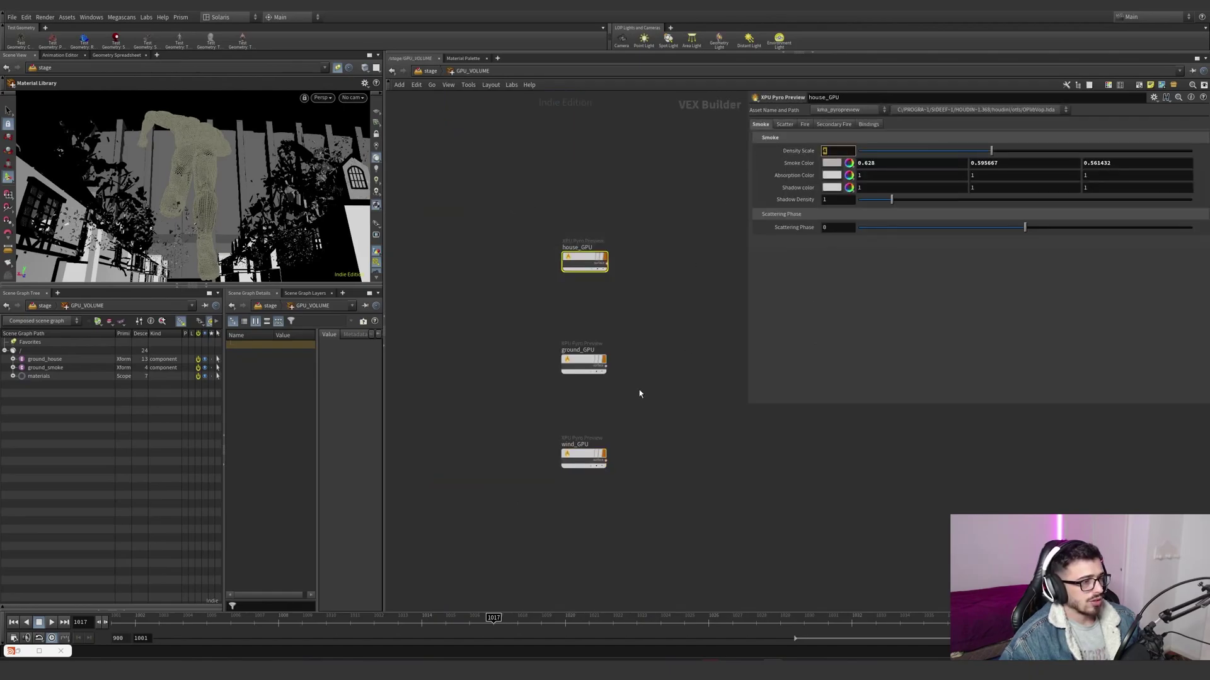
drag(639, 393, 440, 338)
- Return to the stage level and display merge5 to view the smoke merged into the scene
key(u)
click(525, 401)
drag(571, 441, 444, 353)
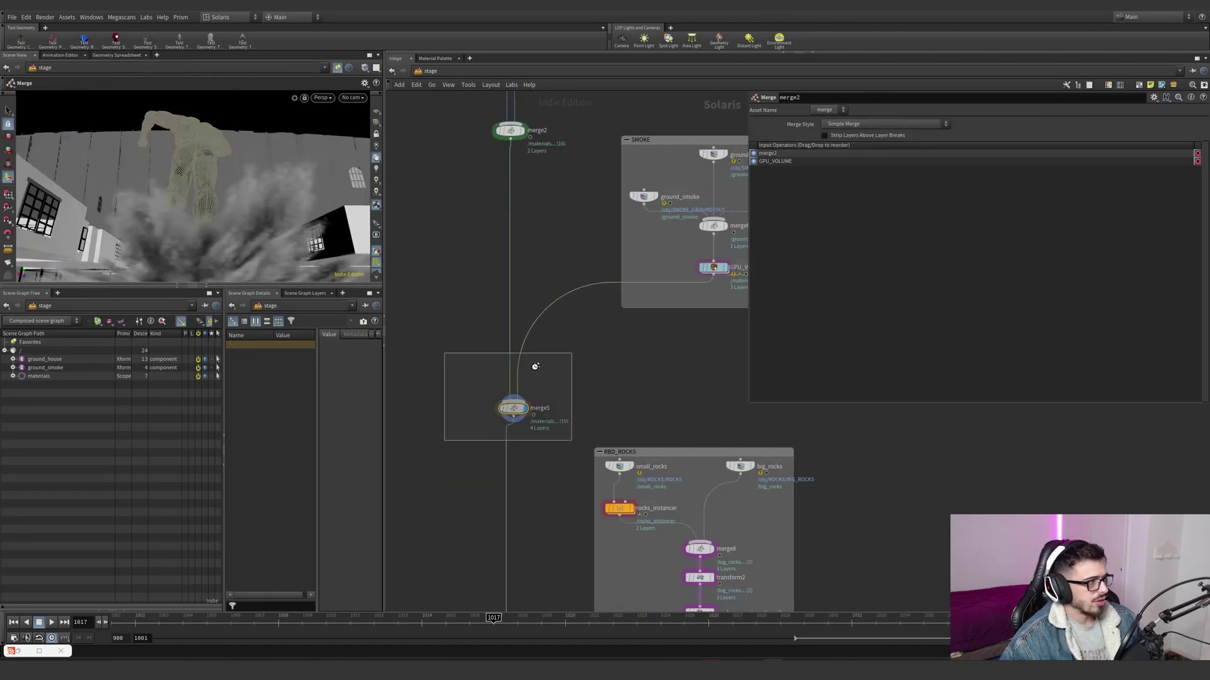
- Inspect the SOP paths of the big_rocks and small_rocks imports in the rocks group
scroll(535, 494, down, 4)
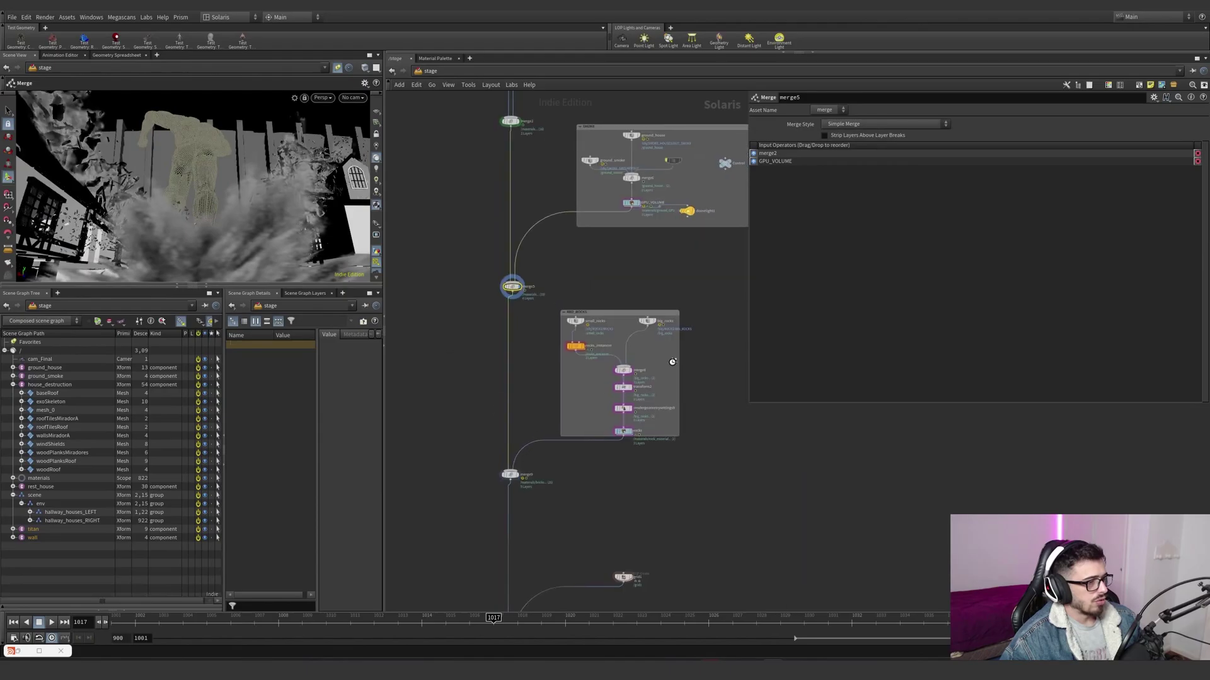
scroll(672, 364, up, 3)
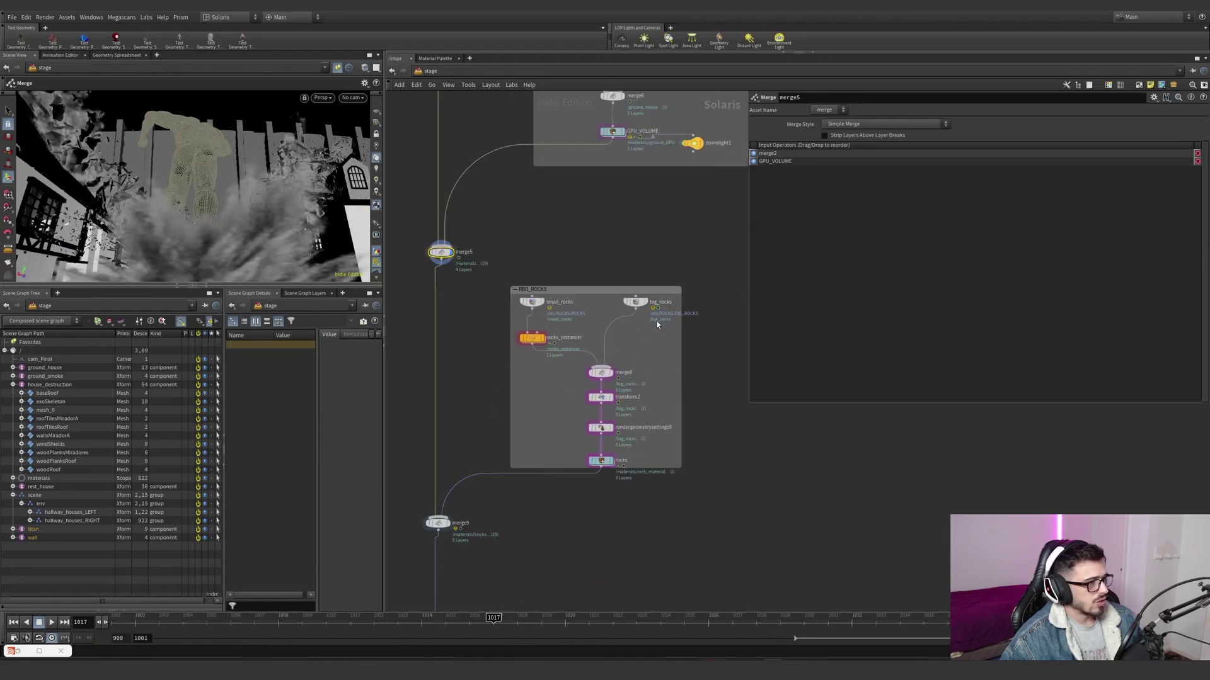
click(635, 303)
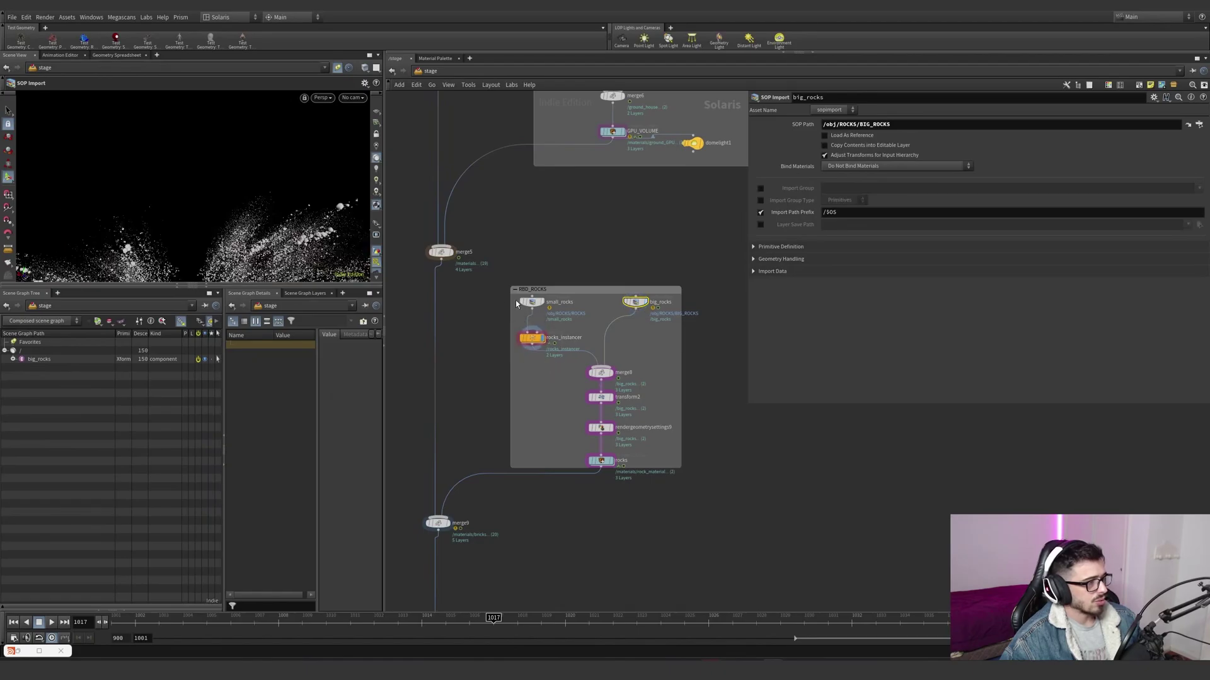
drag(511, 338, 506, 288)
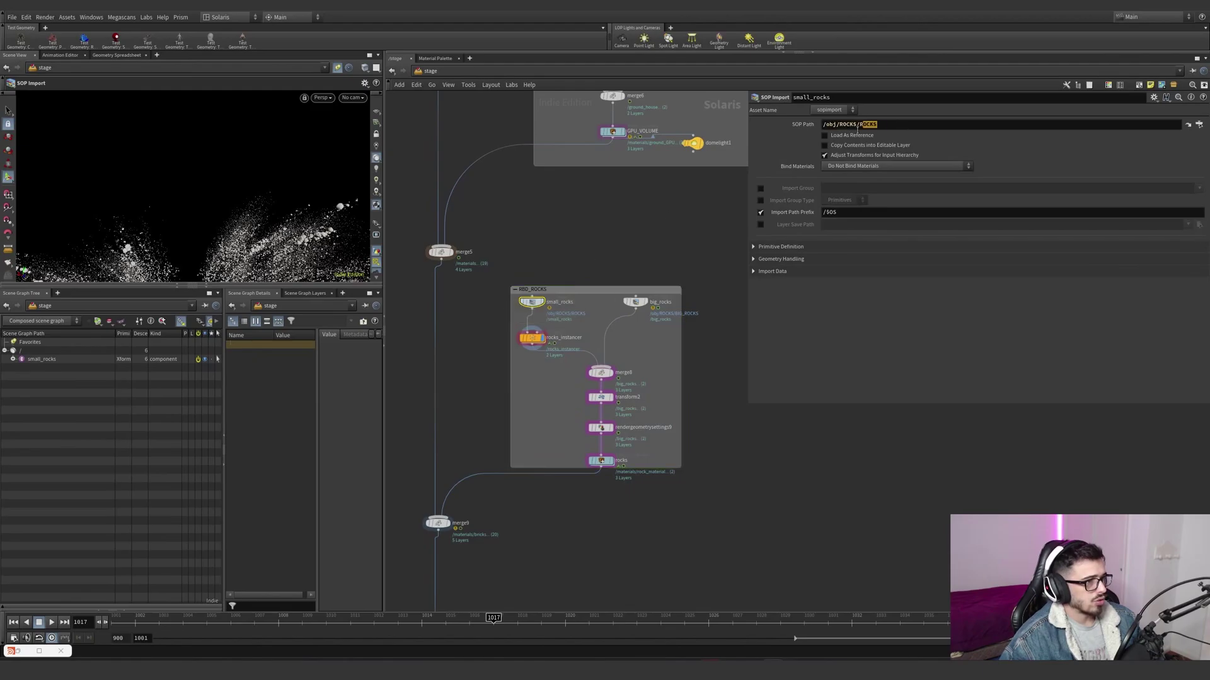
- Inspect the target points and prototypes of rocks_instancer, expanding its prototype Options
click(531, 337)
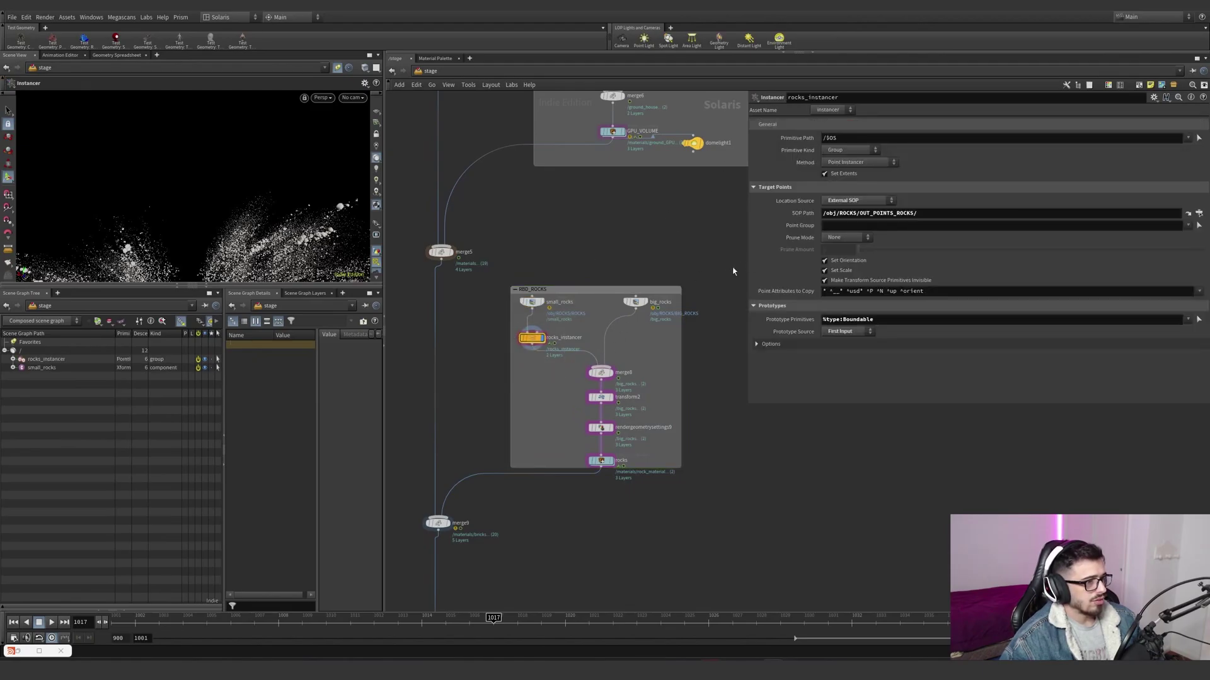
click(776, 344)
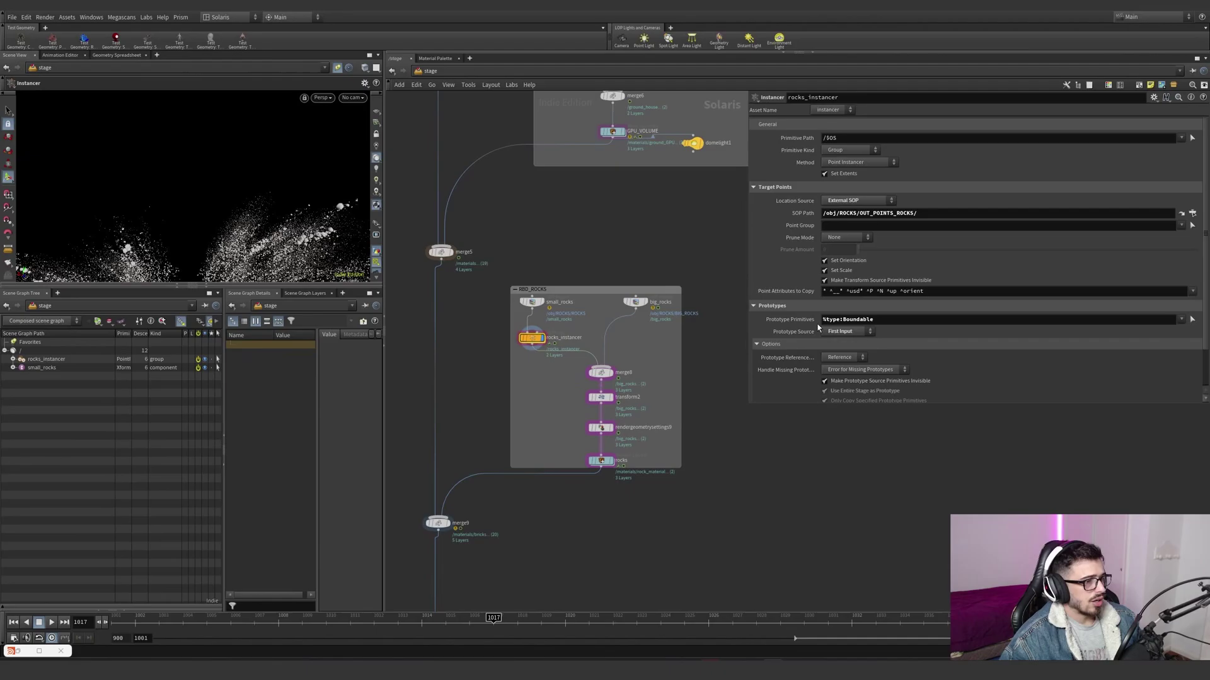
scroll(817, 327, down, 2)
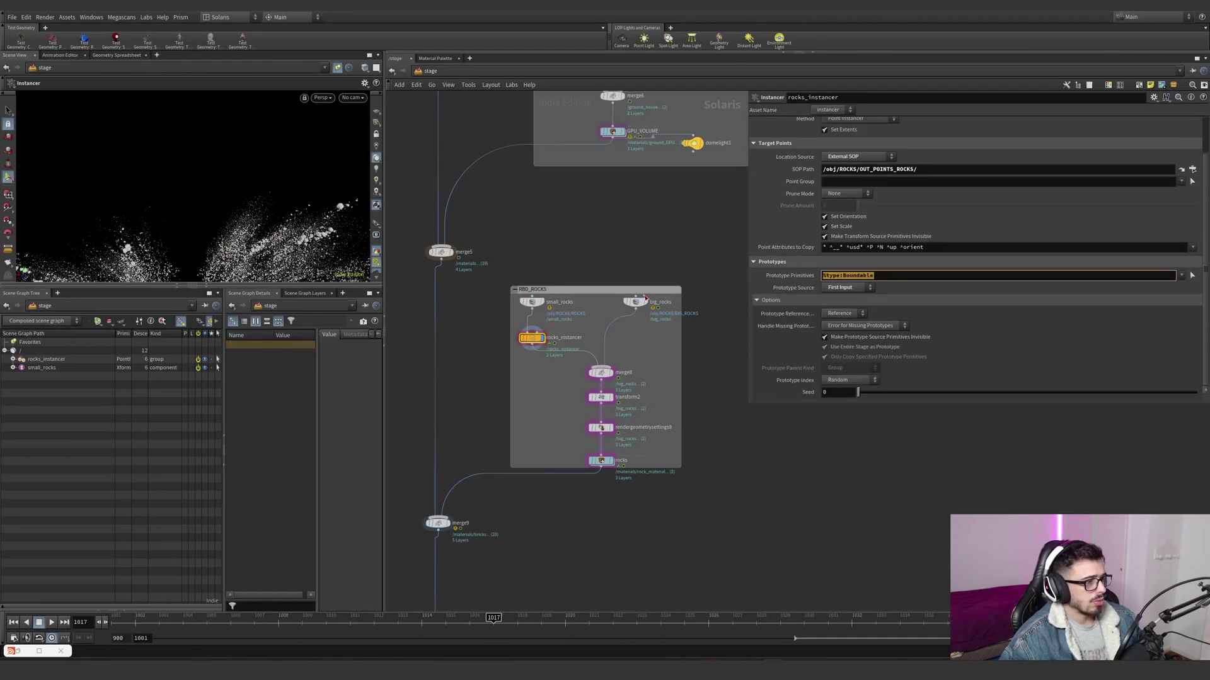
mouse_move(539, 304)
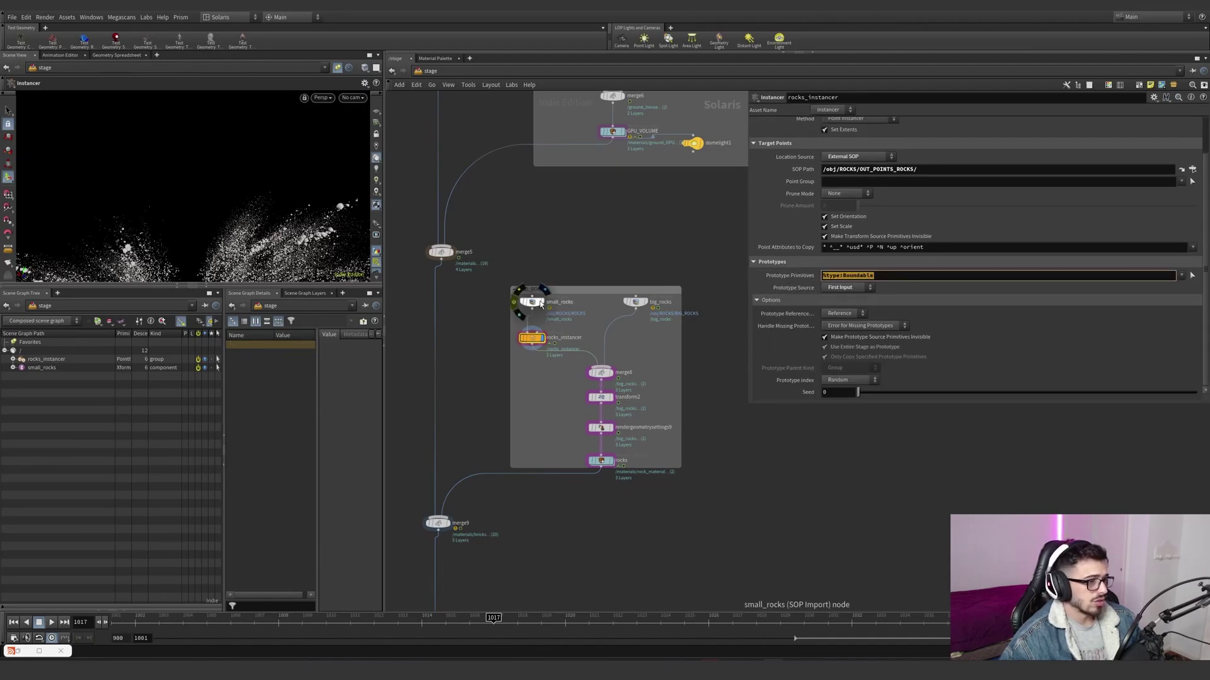
scroll(770, 268, up, 1)
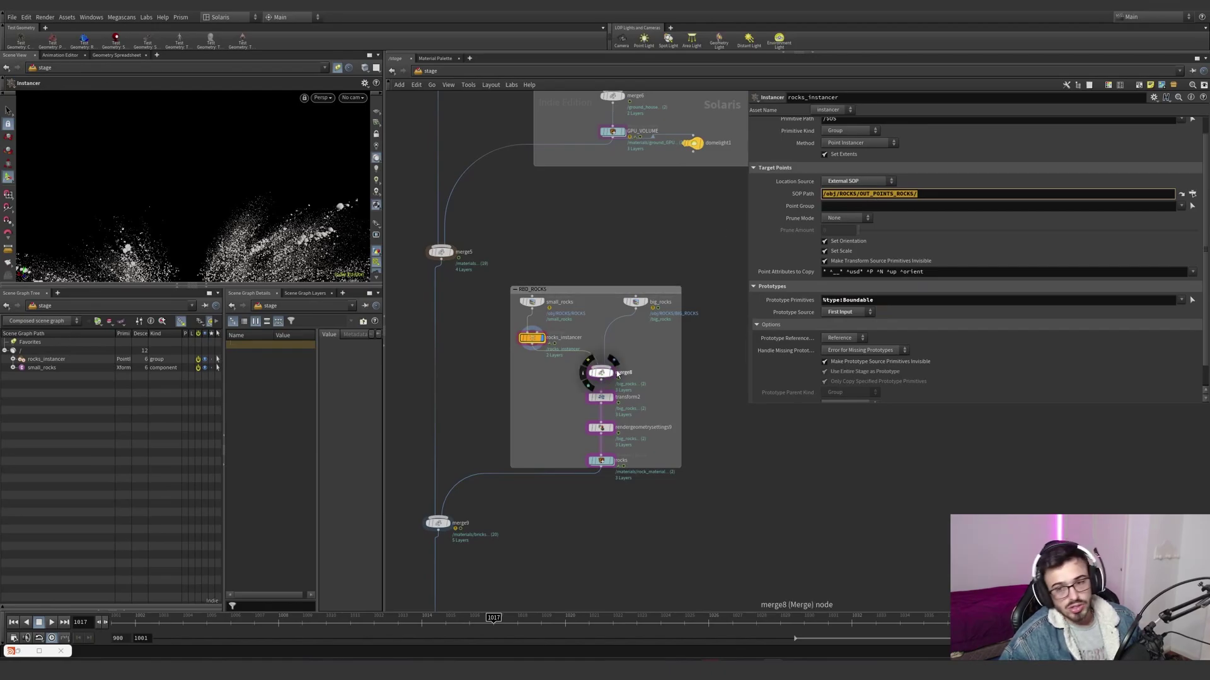
- Display transform2 in the rocks group and toggle its bypass to compare the rocks with and without the offset
middle_drag(614, 397, 624, 349)
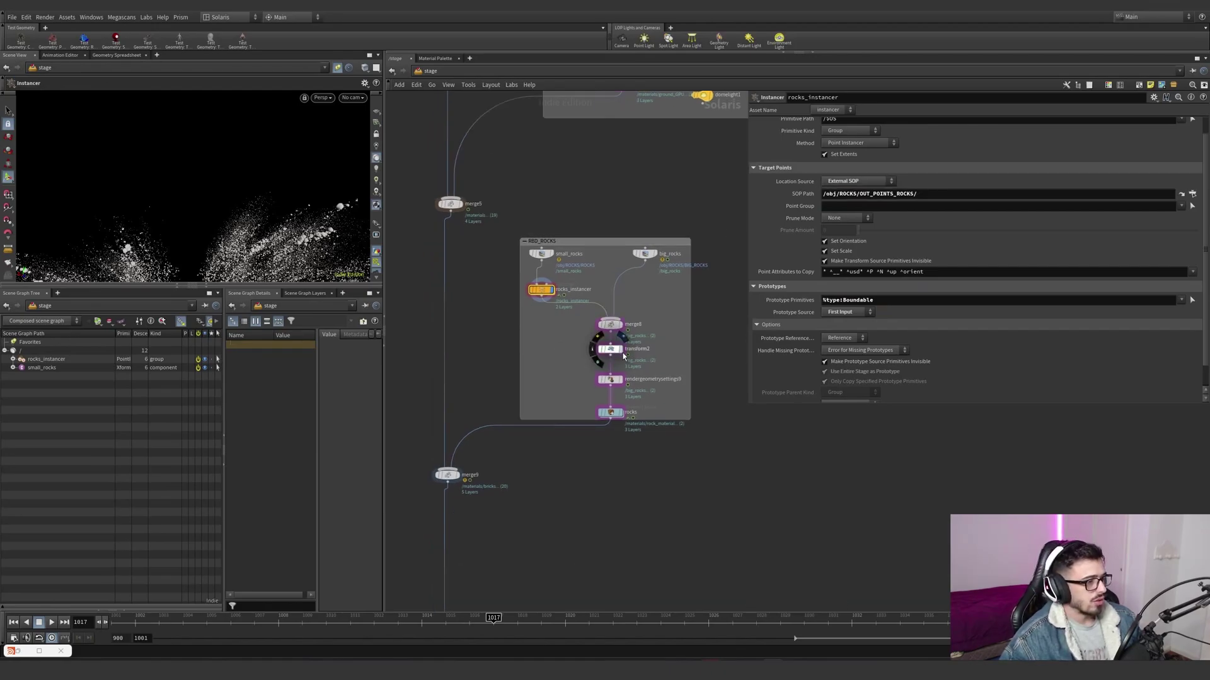
click(623, 357)
click(606, 351)
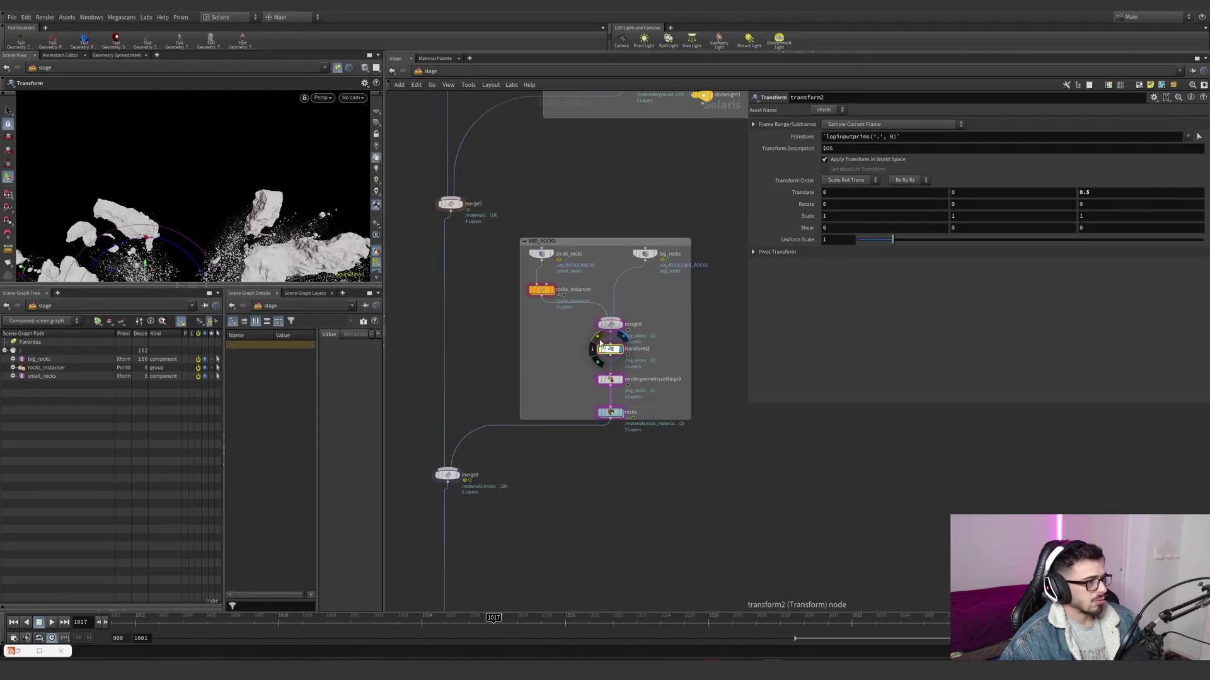
click(599, 344)
click(599, 344)
click(599, 344)
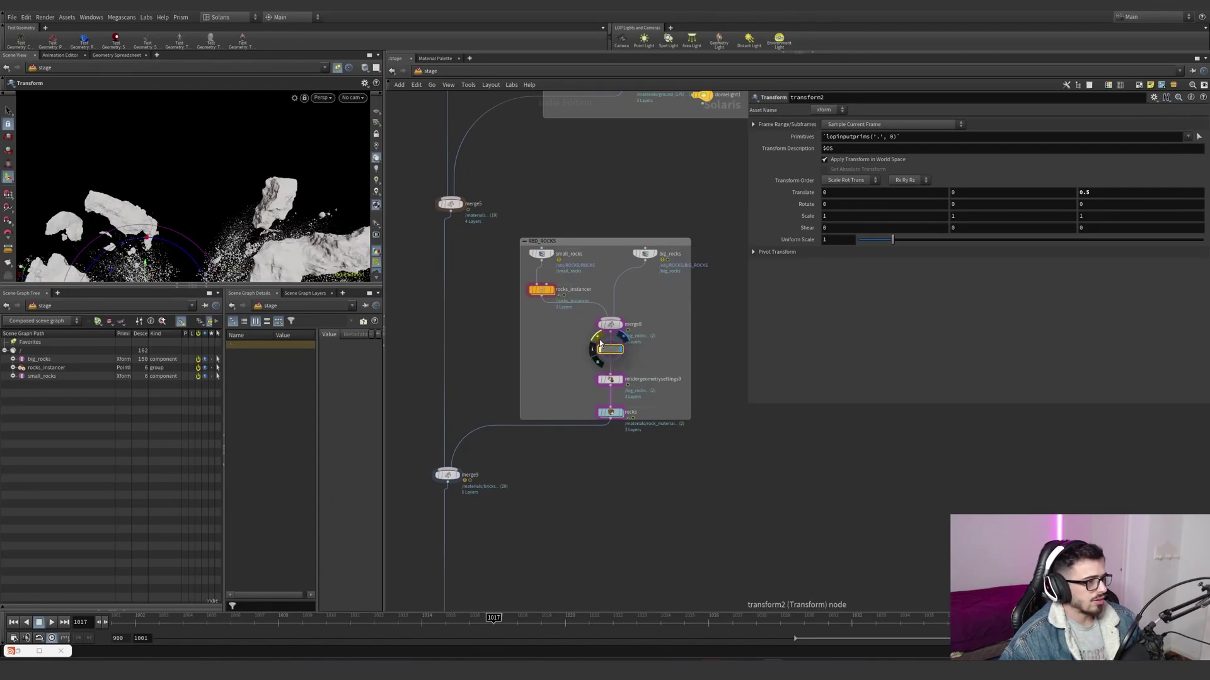
click(599, 340)
- Open the rocks material library and inspect the rest geometry property, multiply and triplanar projection nodes of the rock shader
middle_drag(514, 434, 543, 405)
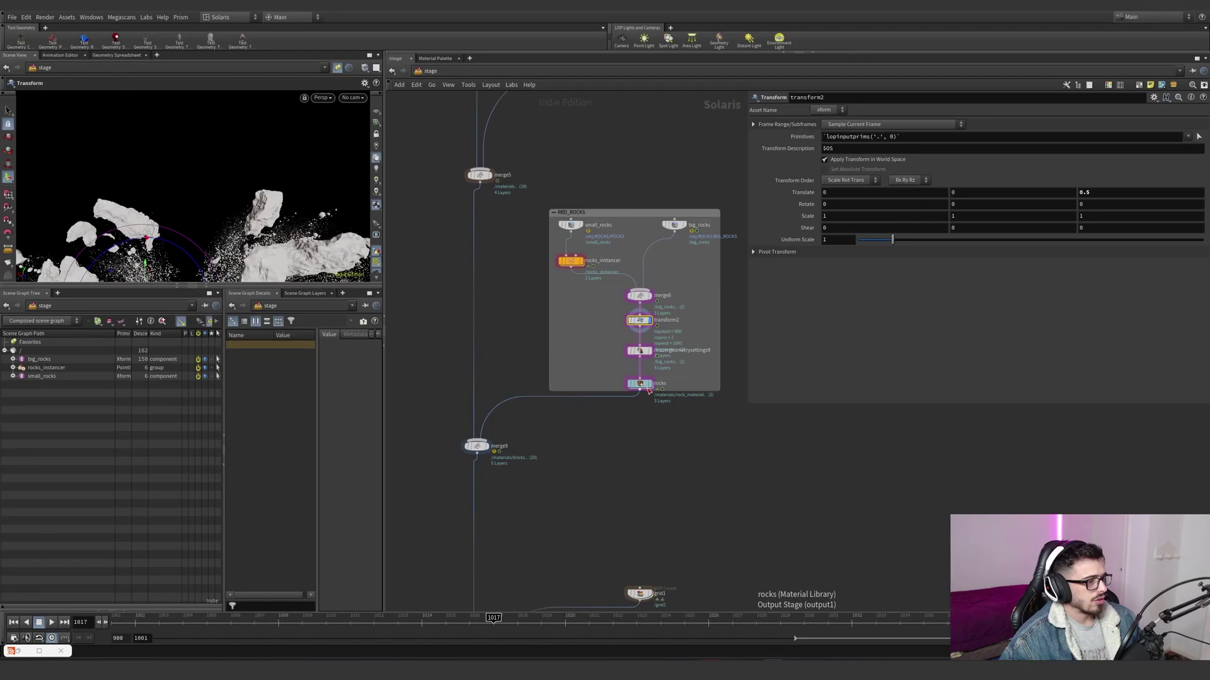
double_click(642, 384)
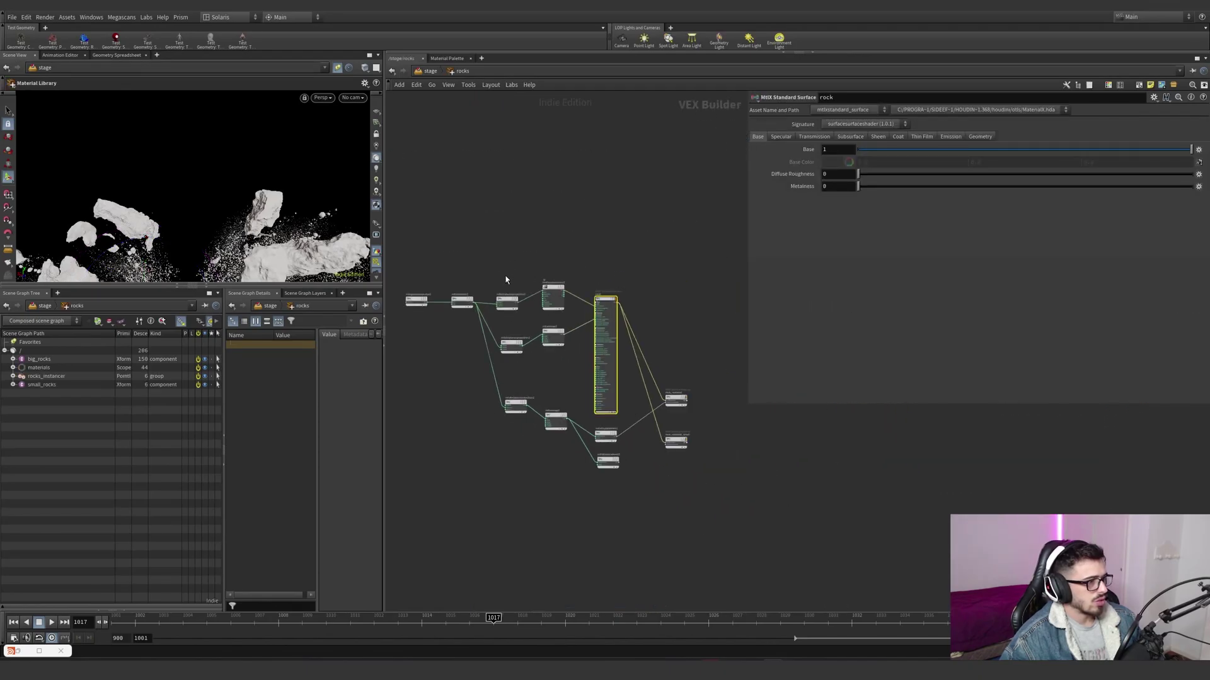
scroll(505, 279, up, 3)
middle_drag(494, 292, 573, 280)
click(437, 300)
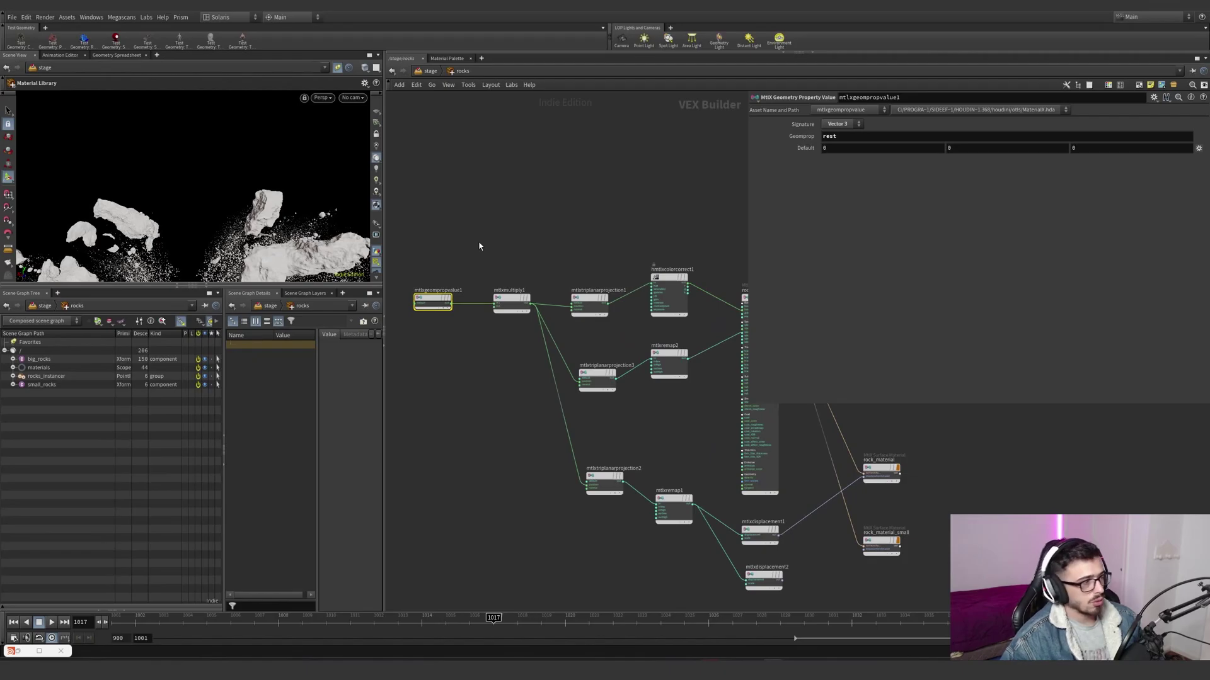
drag(479, 245, 536, 352)
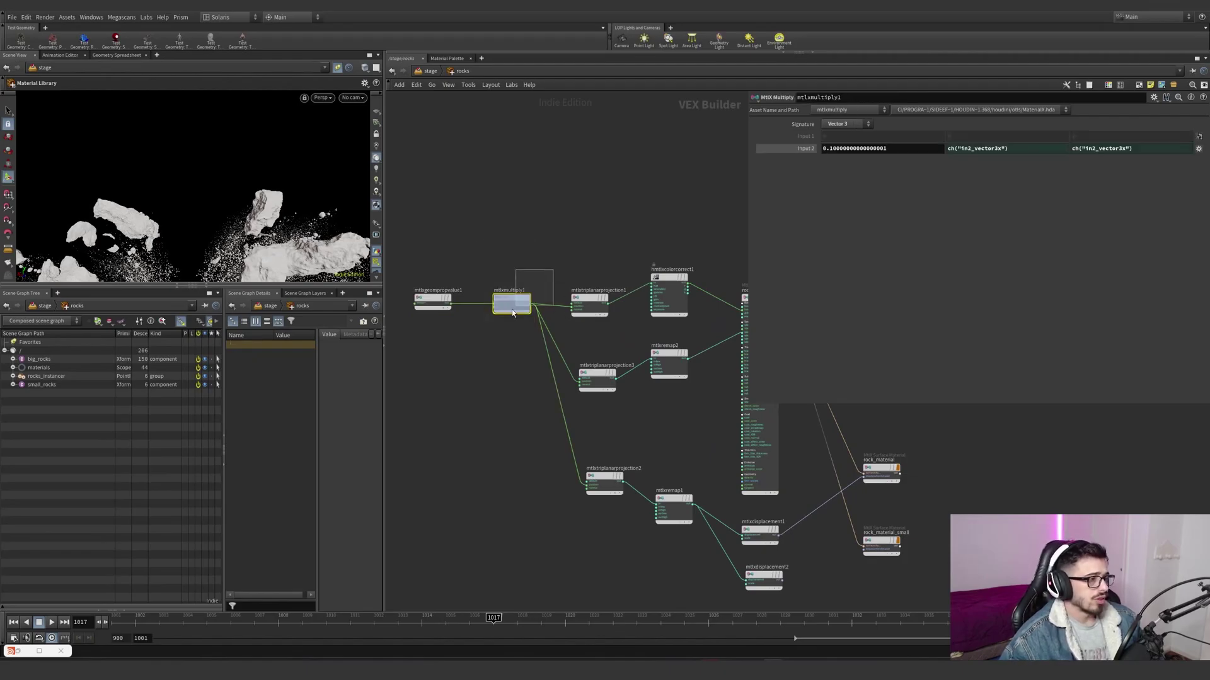
drag(564, 268, 623, 337)
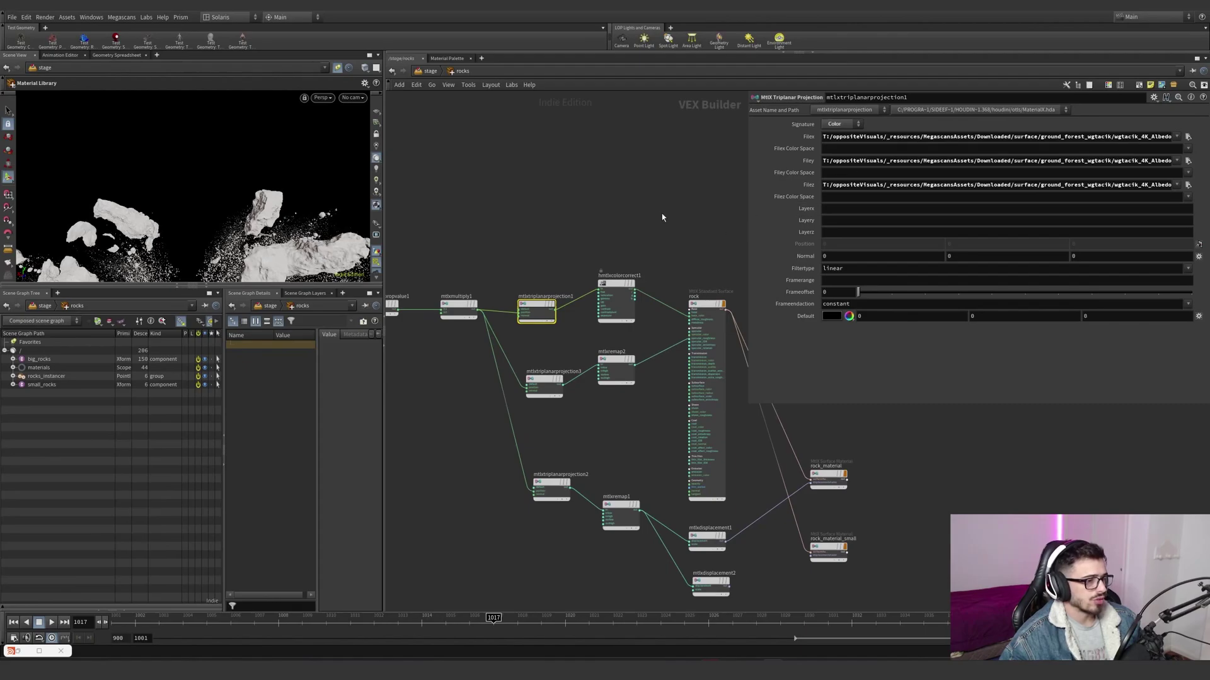
- Inspect how the rock surface and mtlxdisplacement1 feed rock_material, and compare it with the connections of rock_material_small
scroll(616, 215, down, 2)
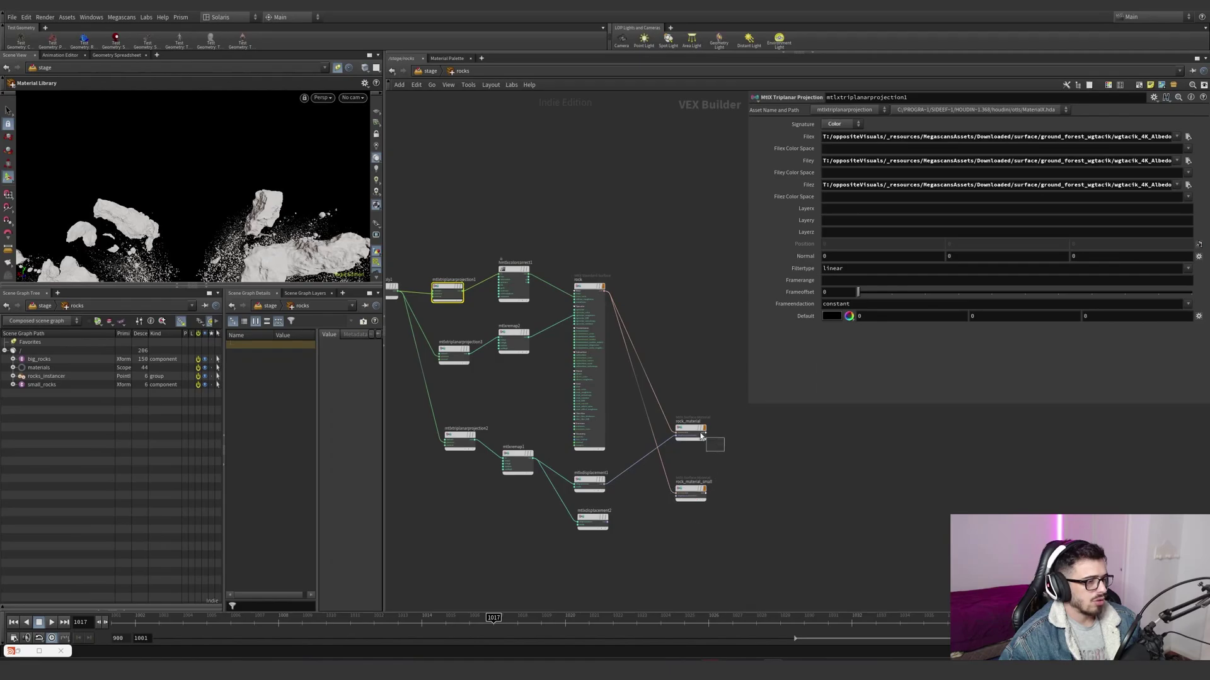
click(689, 430)
scroll(689, 431, up, 3)
scroll(689, 431, up, 1)
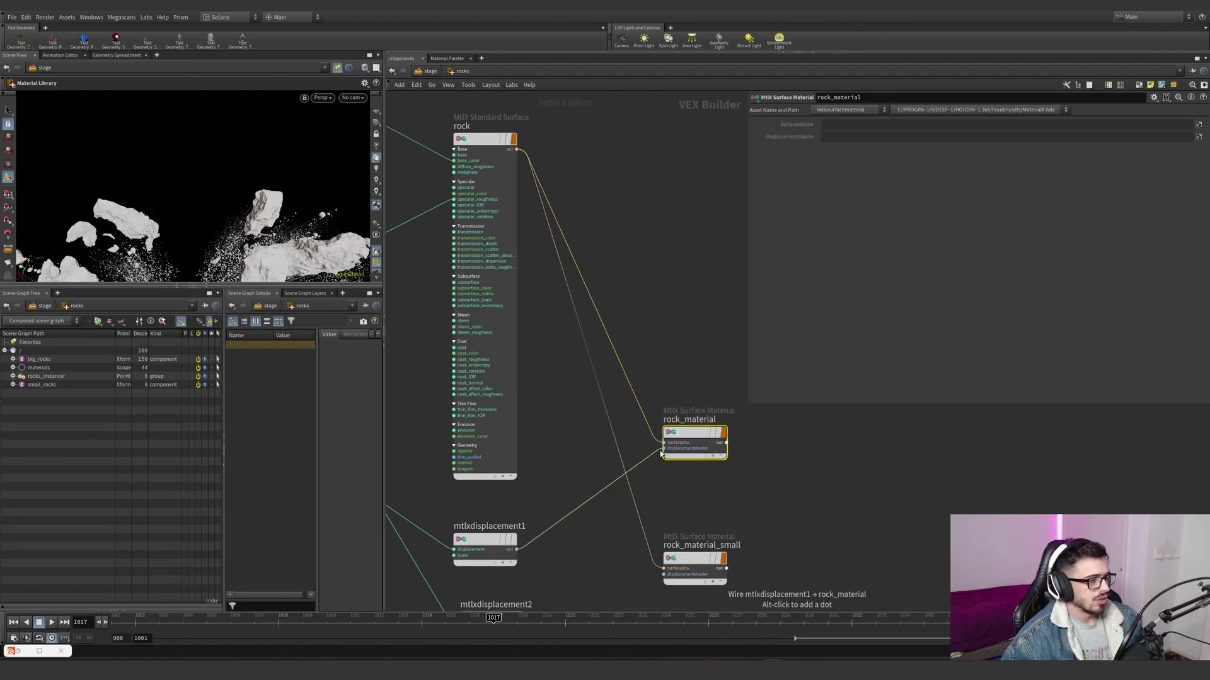
scroll(669, 458, down, 1)
middle_drag(686, 499, 693, 421)
mouse_move(778, 423)
mouse_down()
mouse_move(682, 486)
mouse_move(754, 437)
mouse_up()
drag(748, 419, 645, 491)
drag(619, 513, 724, 445)
drag(724, 407, 671, 326)
drag(729, 419, 648, 512)
drag(659, 515, 671, 331)
- Return to the stage level and check the geometry paths assigned to rock_material_small and rock_material
click(430, 71)
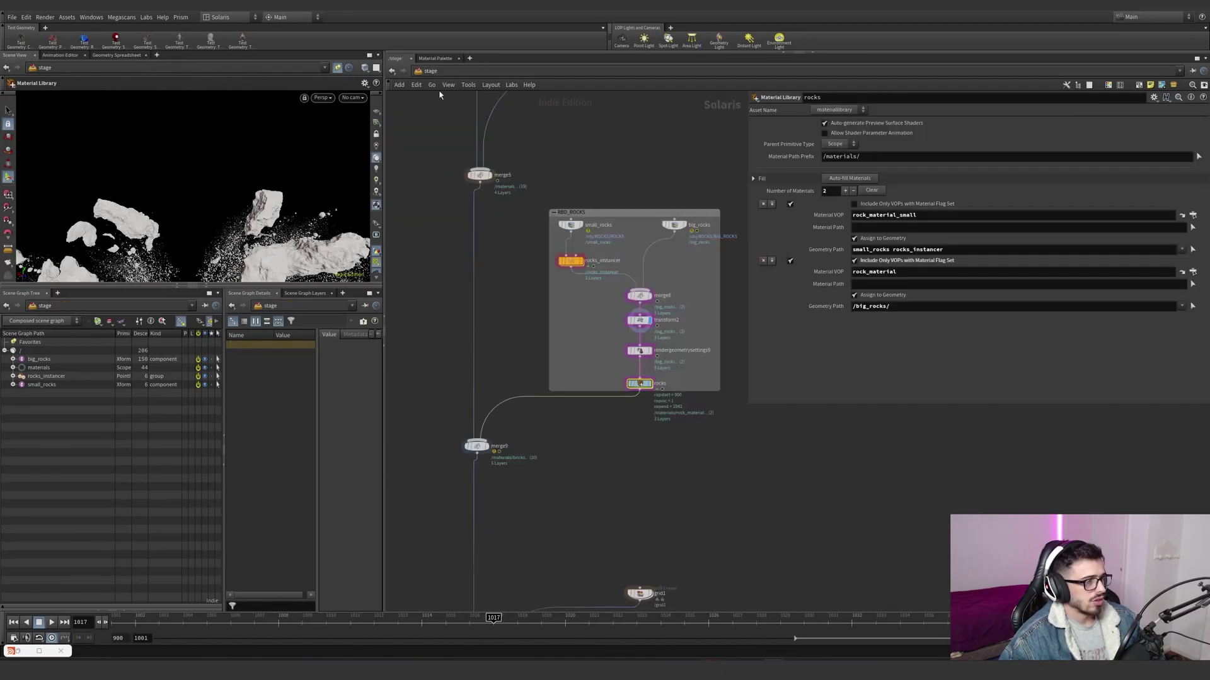
drag(918, 215, 859, 215)
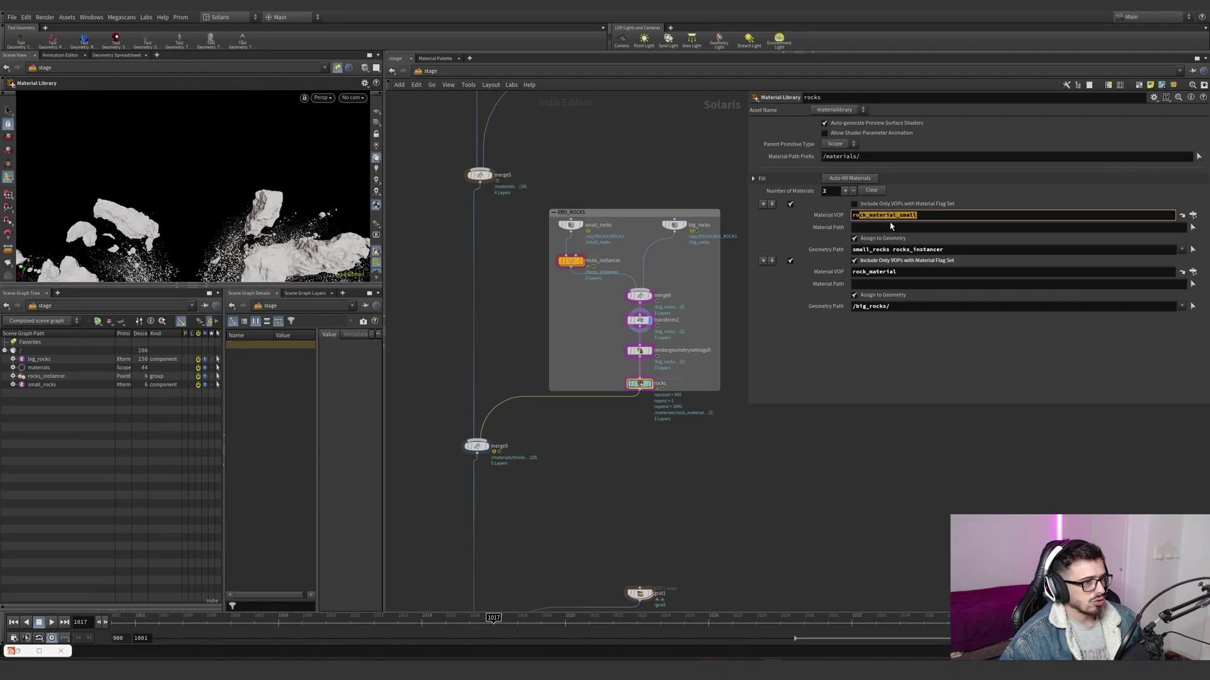
drag(948, 250, 792, 305)
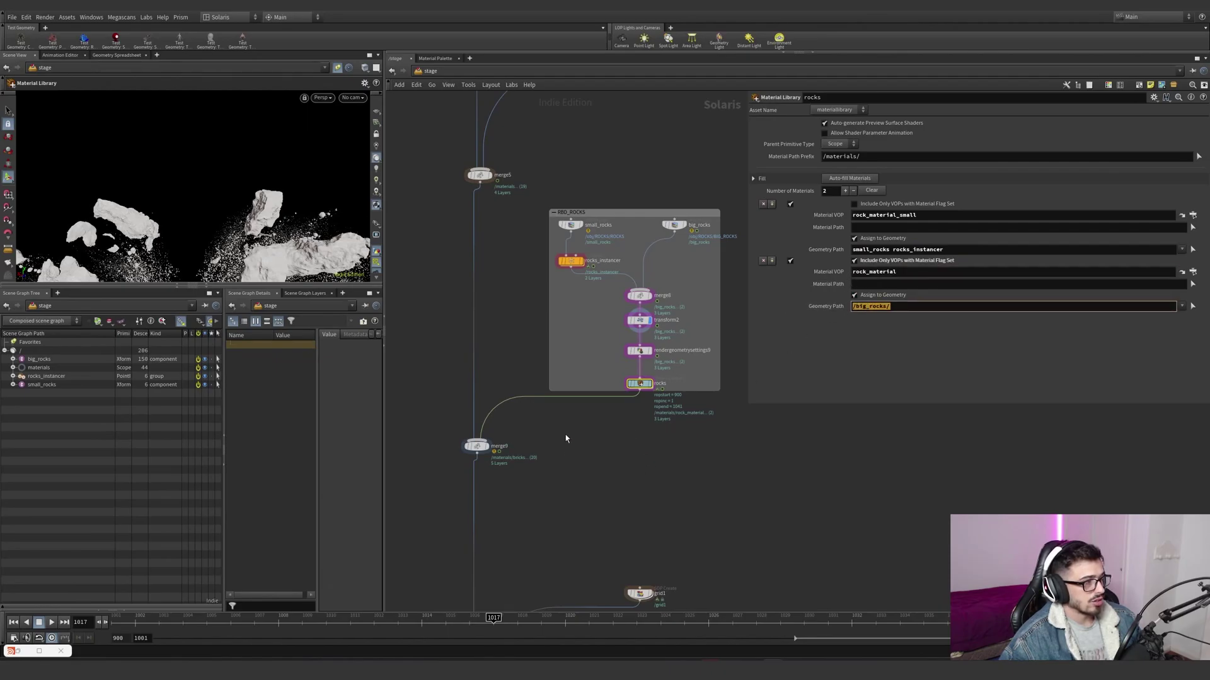
- Display merge9 and merge7 to view the rocks and grid1 merged into the full scene
drag(532, 477, 411, 408)
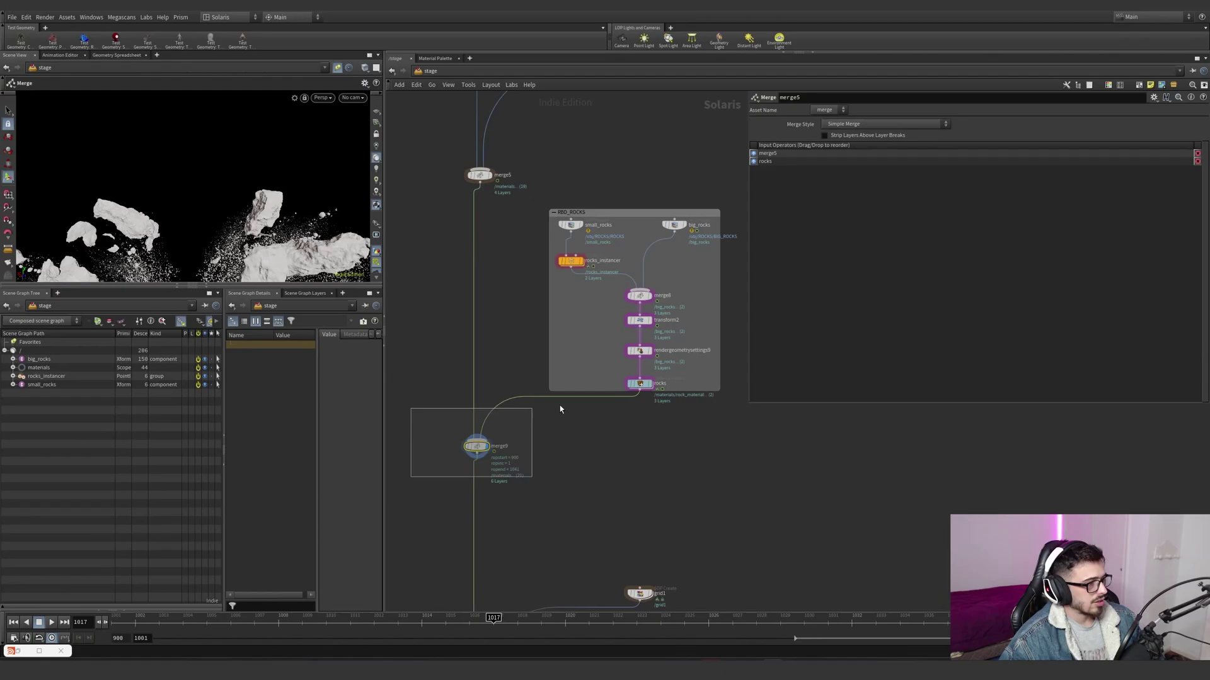
middle_drag(549, 437, 552, 352)
scroll(552, 352, down, 1)
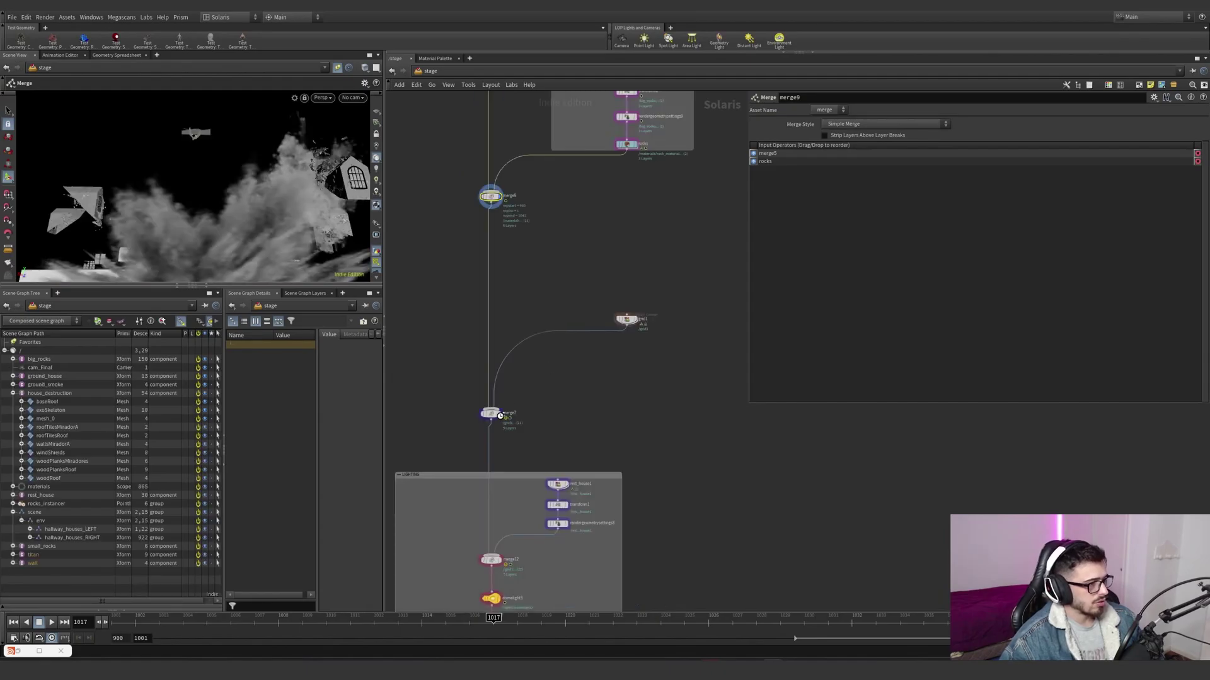
click(500, 416)
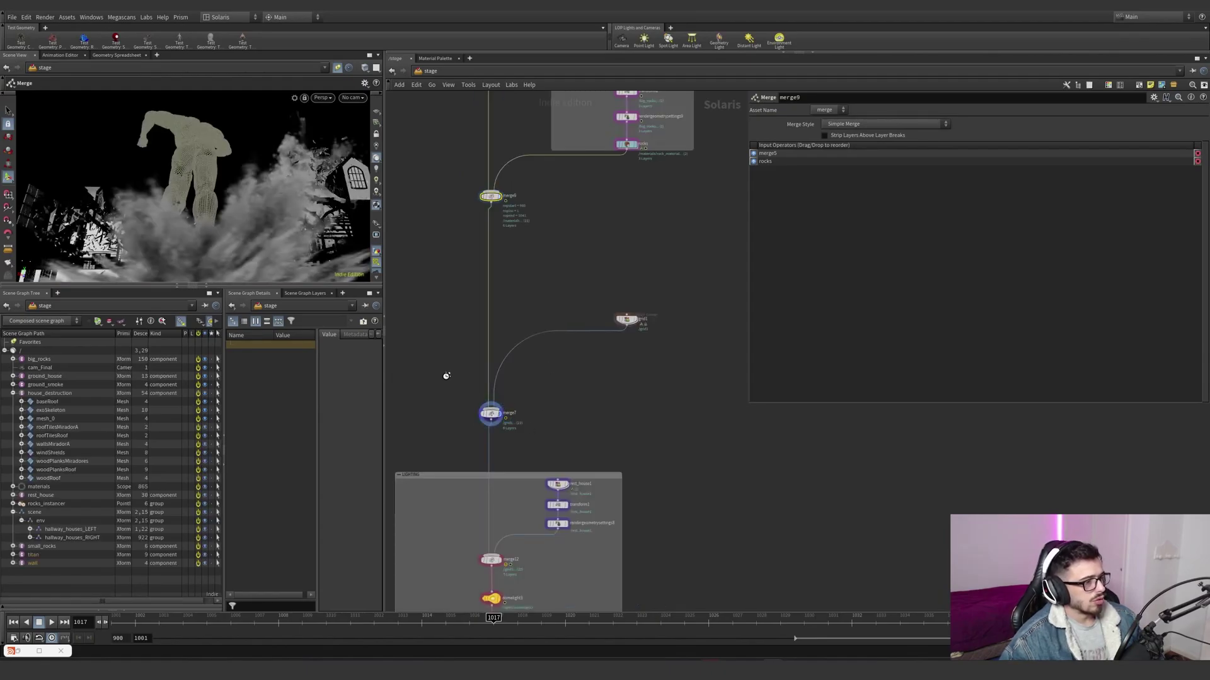
drag(445, 392, 553, 431)
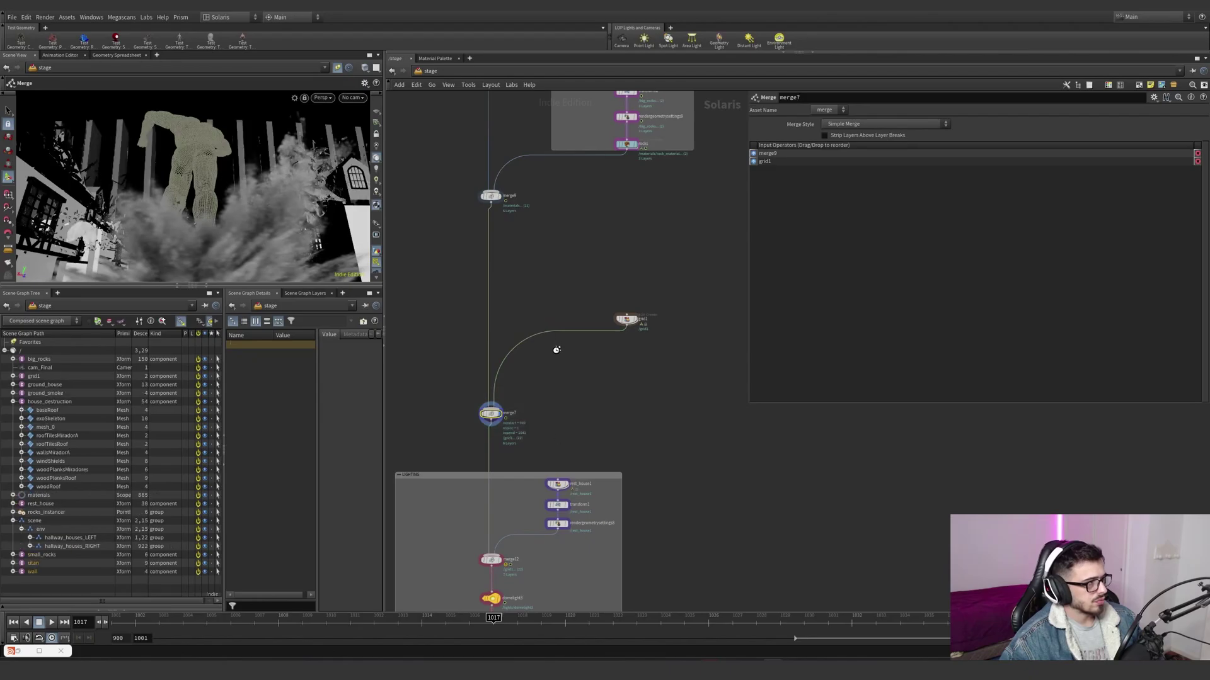
- Inspect merge12 in the LIGHTING group and display its rest_house1 import
middle_drag(565, 424, 567, 286)
scroll(555, 395, up, 3)
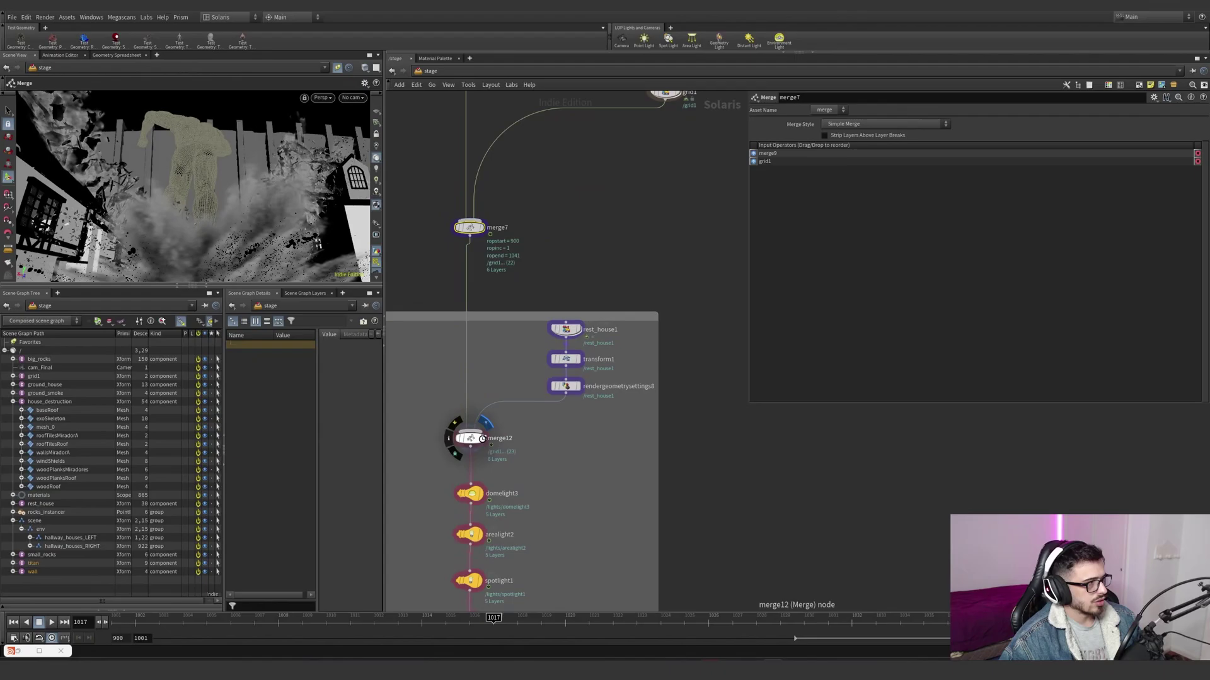
drag(532, 458, 427, 419)
click(581, 317)
scroll(600, 265, down, 5)
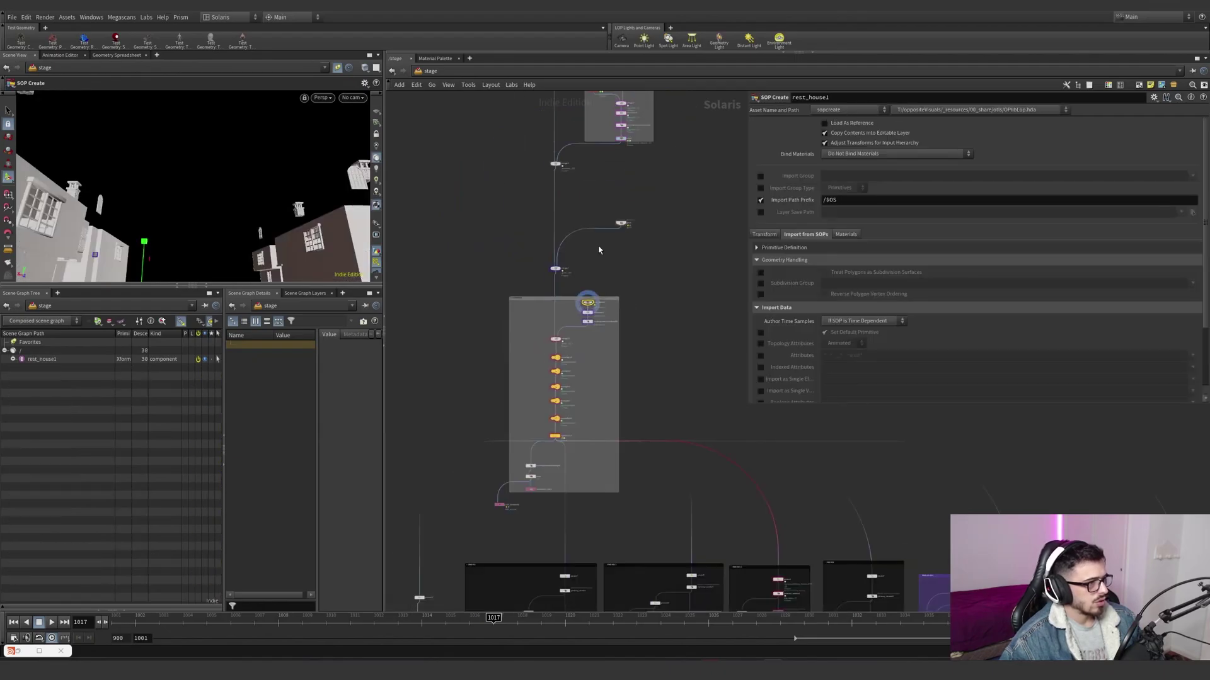
- Go back to the HOUSES group and display the original rest_house import for comparison with rest_house1
middle_drag(599, 249, 577, 530)
scroll(569, 216, up, 2)
middle_drag(571, 208, 564, 307)
scroll(565, 258, up, 3)
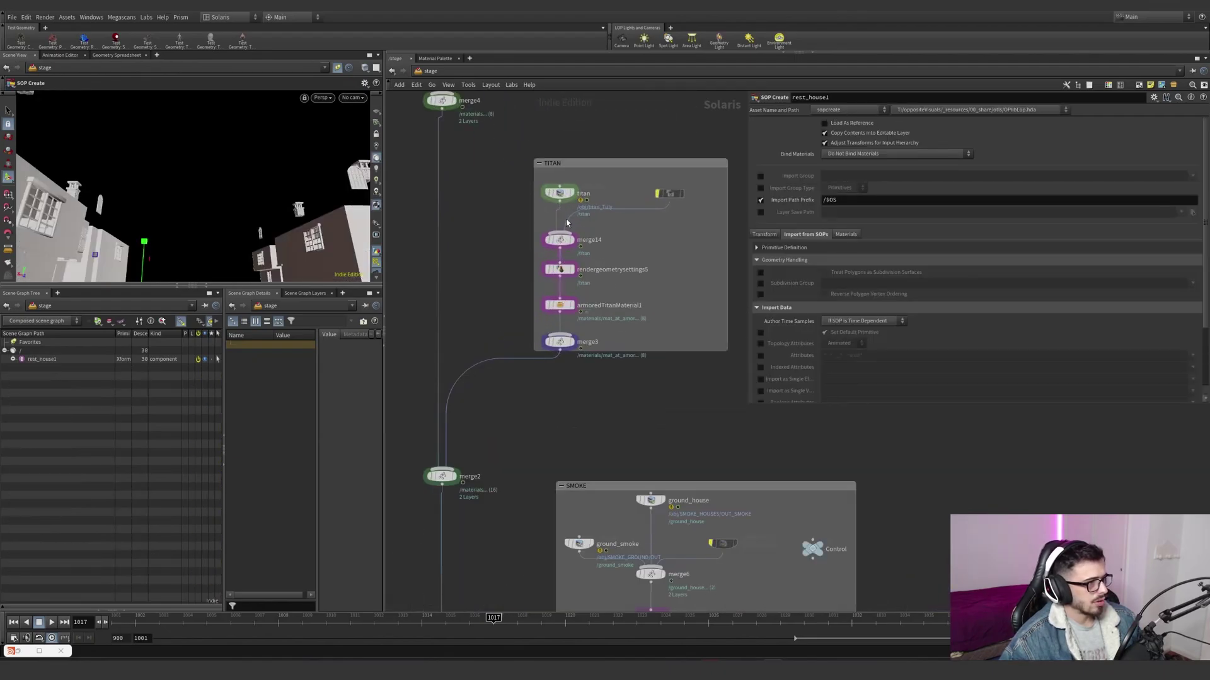
scroll(624, 239, down, 5)
middle_drag(605, 192, 586, 424)
scroll(600, 302, up, 4)
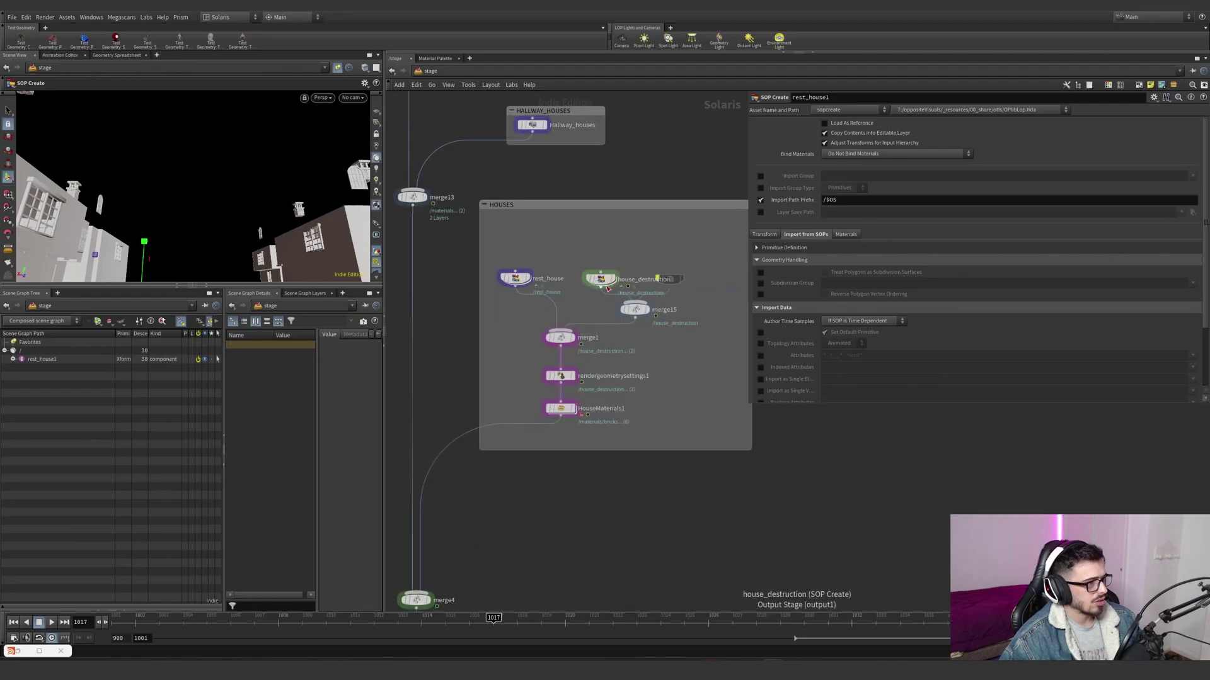
click(527, 278)
- Return to the LIGHTING group and display transform1 and rendergeometrysettings8 to examine the moved houses from farther away
scroll(508, 339, down, 7)
middle_drag(573, 537, 585, 359)
middle_drag(510, 476, 493, 284)
scroll(493, 284, up, 3)
ctrl+scroll(504, 391, up, 3)
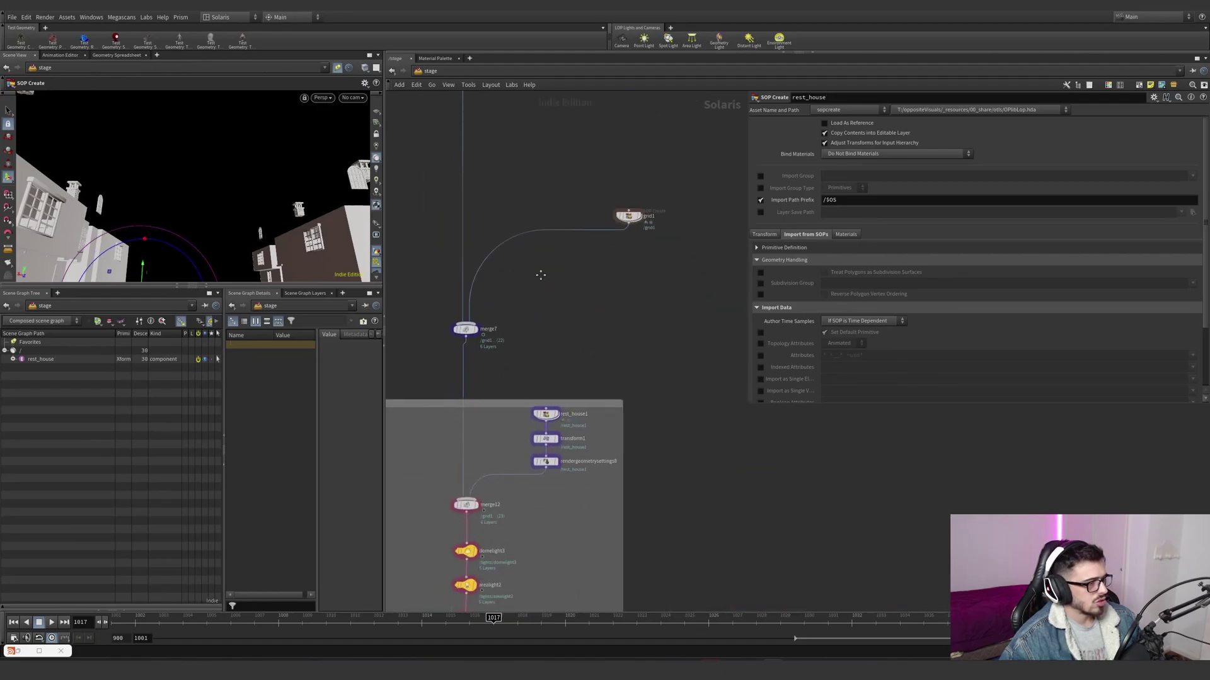
scroll(531, 418, down, 3)
ctrl+scroll(553, 399, up, 4)
drag(521, 332, 523, 333)
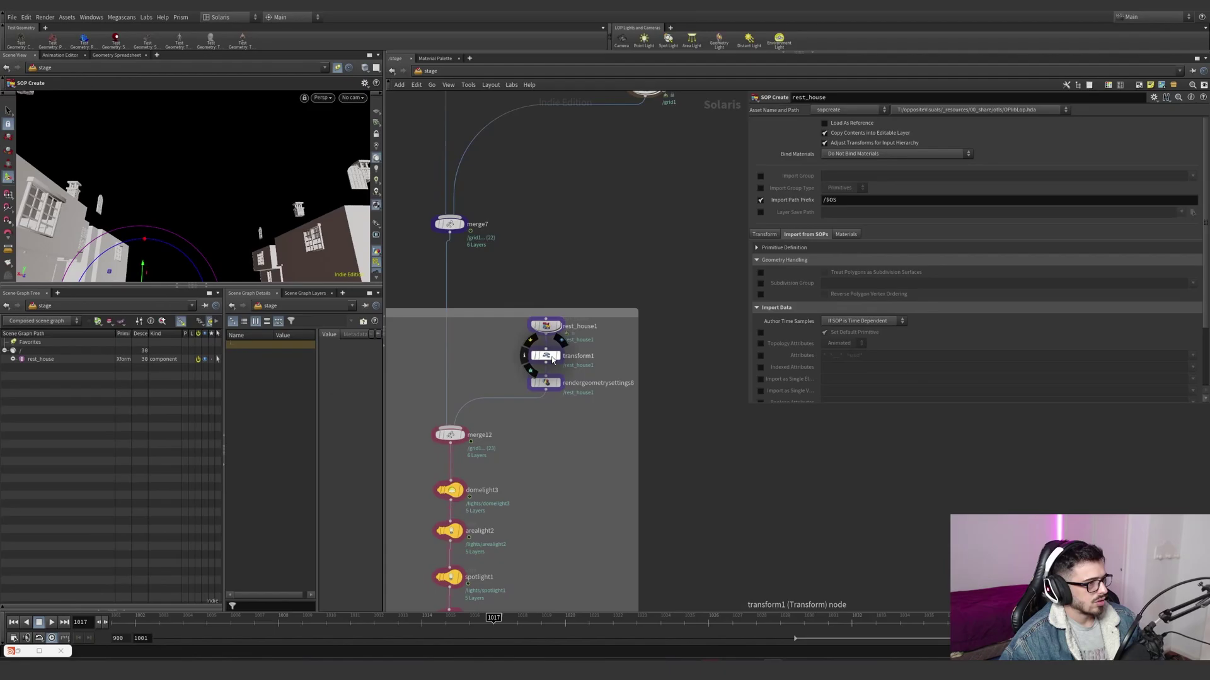
click(558, 356)
click(558, 383)
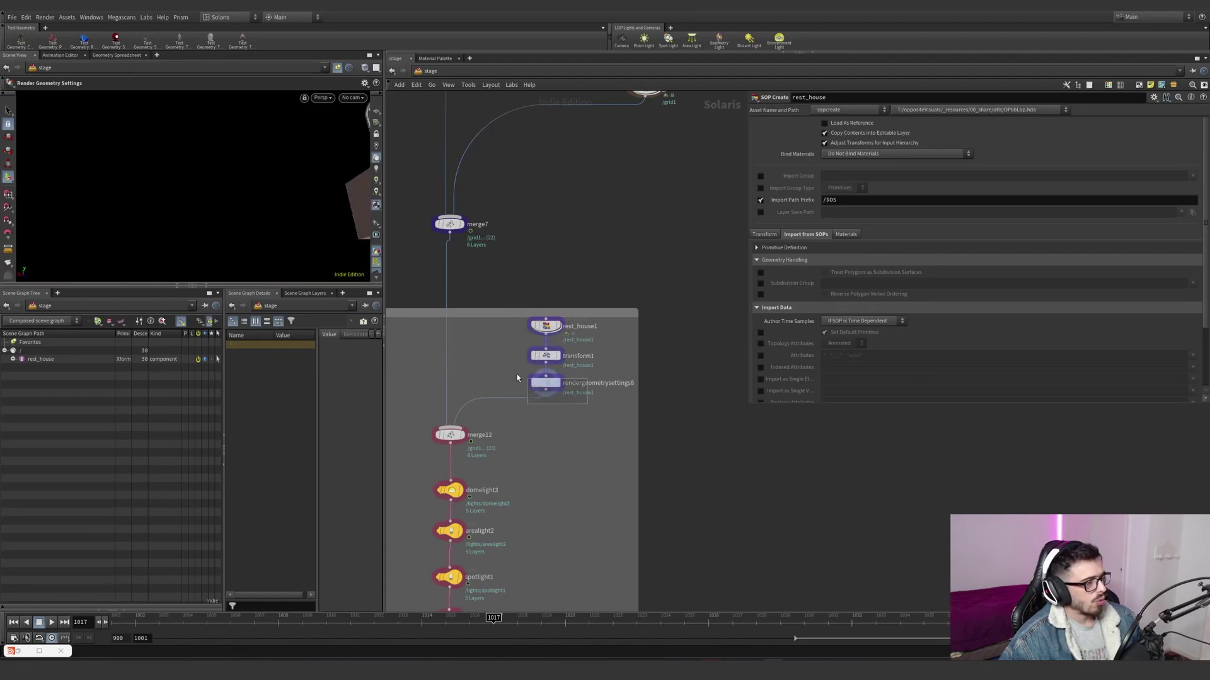
alt+right_drag(245, 234, 202, 252)
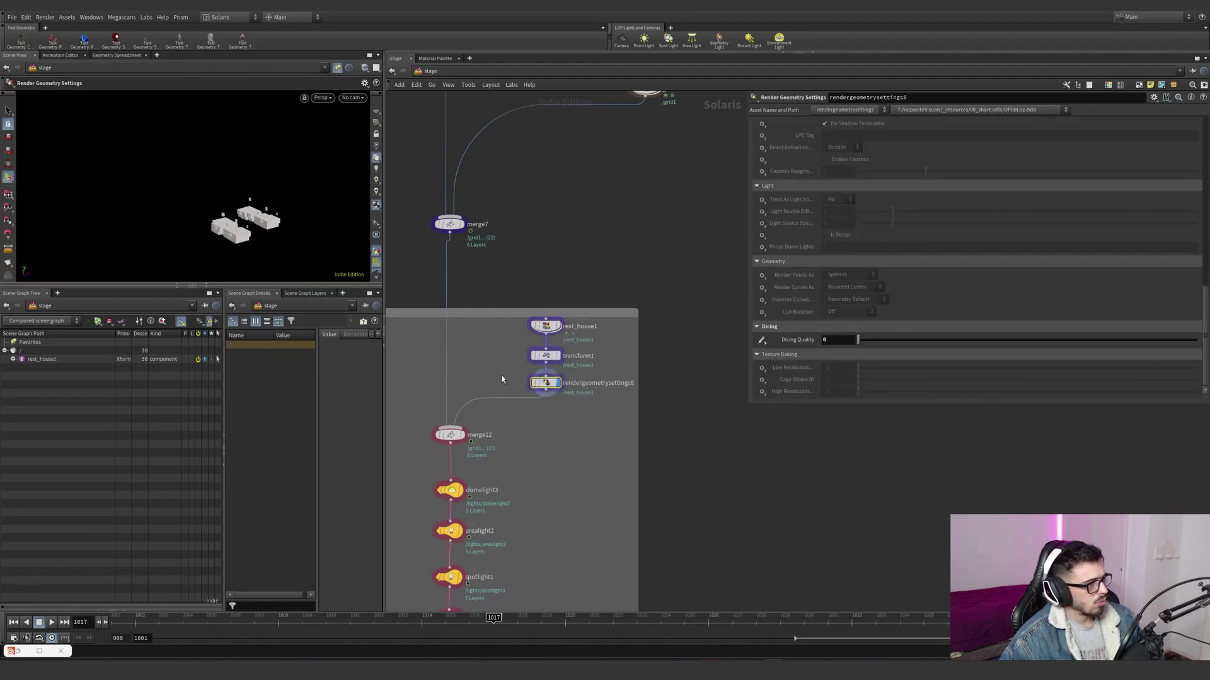
- Compare the houses at rest_house1 with their moved position at transform1
click(558, 326)
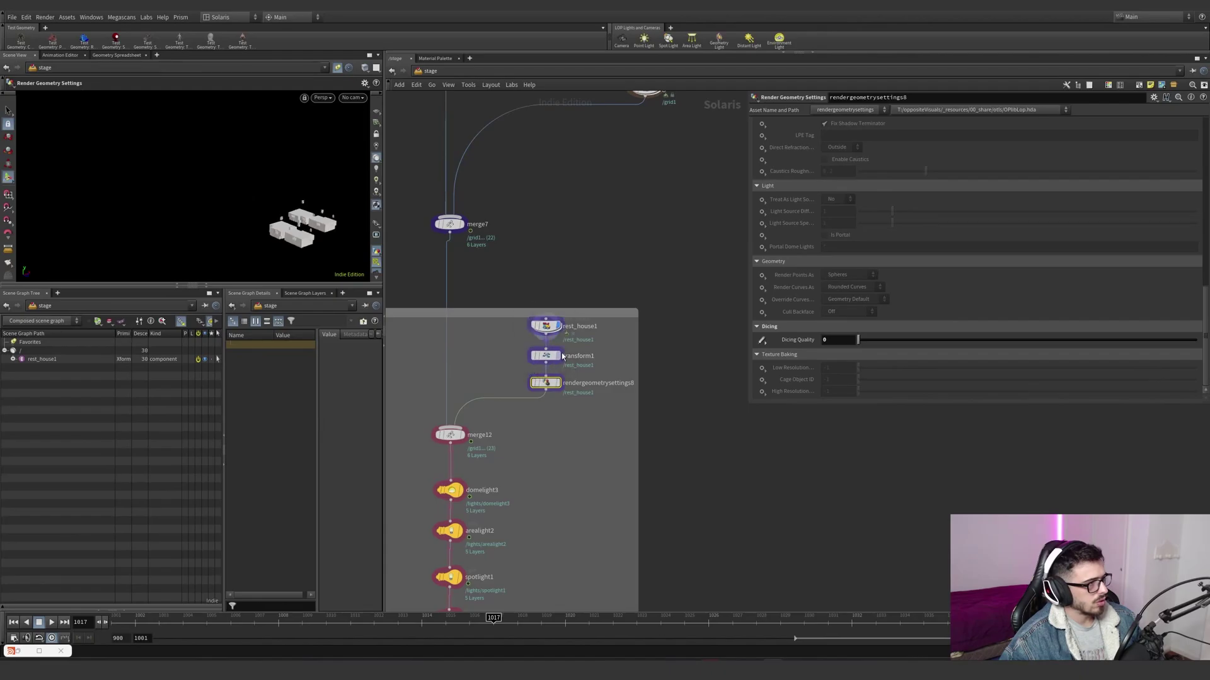
click(559, 358)
mouse_move(256, 240)
alt+mouse_down()
mouse_move(197, 210)
mouse_move(258, 227)
alt+mouse_up()
- Display merge12 to view the extra houses in the scene, and look through the cam_Final camera
click(442, 435)
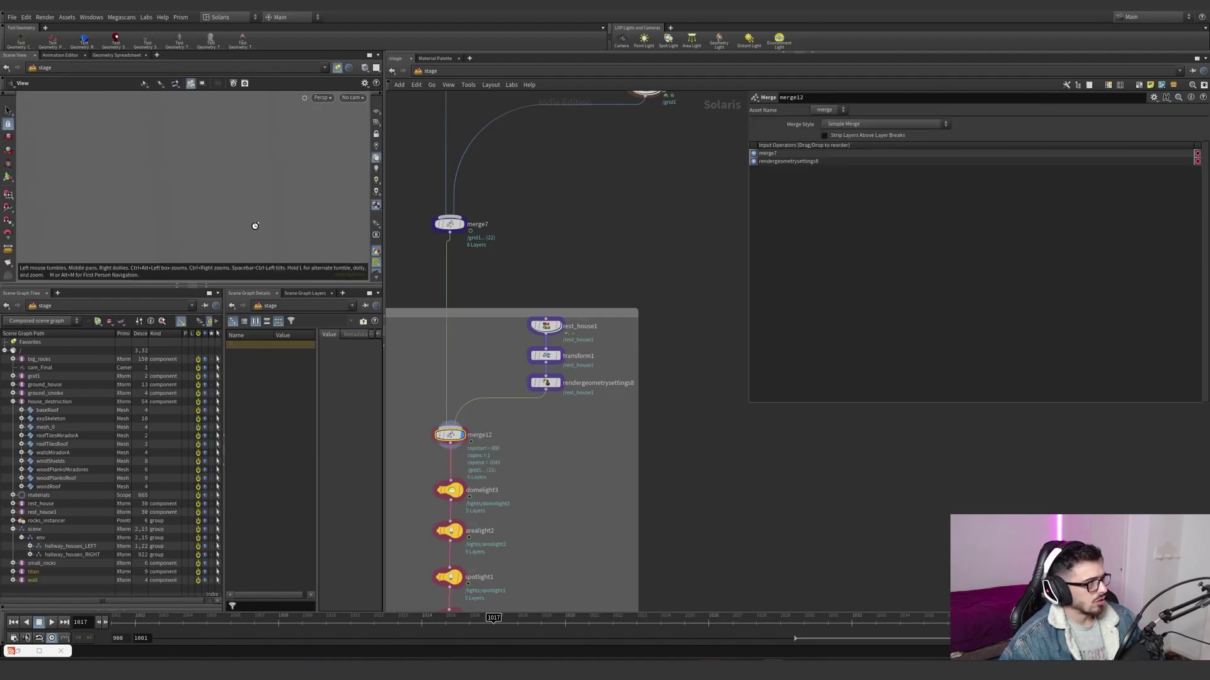
drag(131, 248, 209, 200)
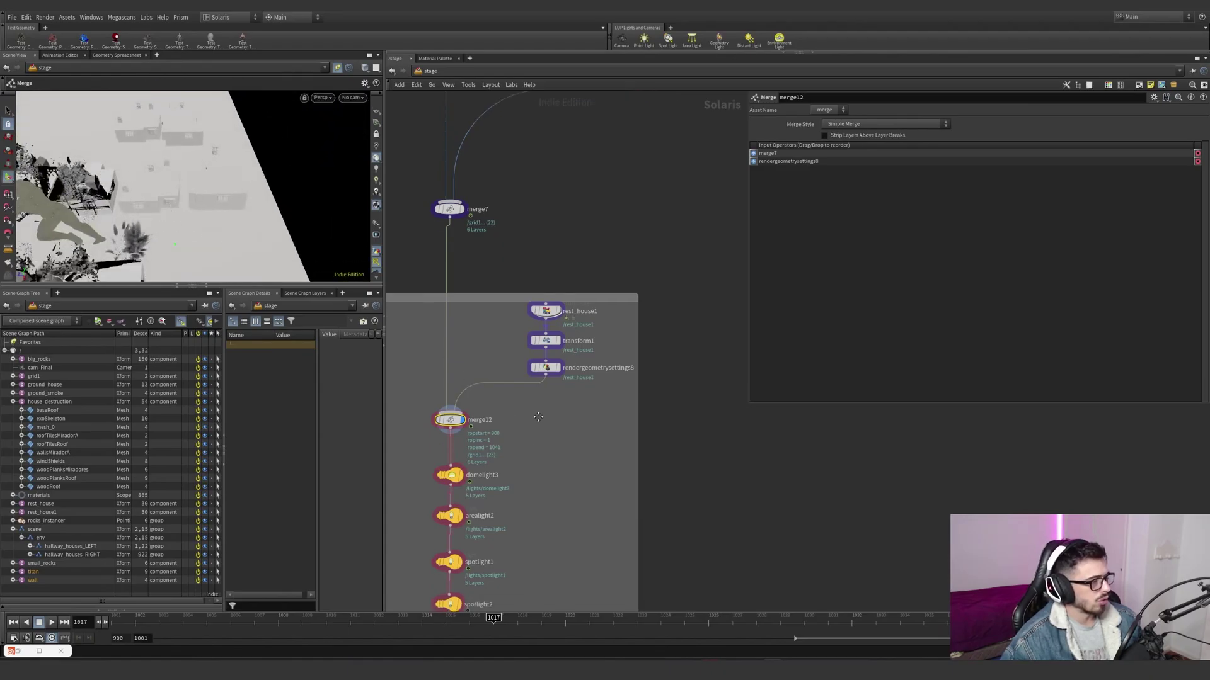
click(352, 97)
click(360, 109)
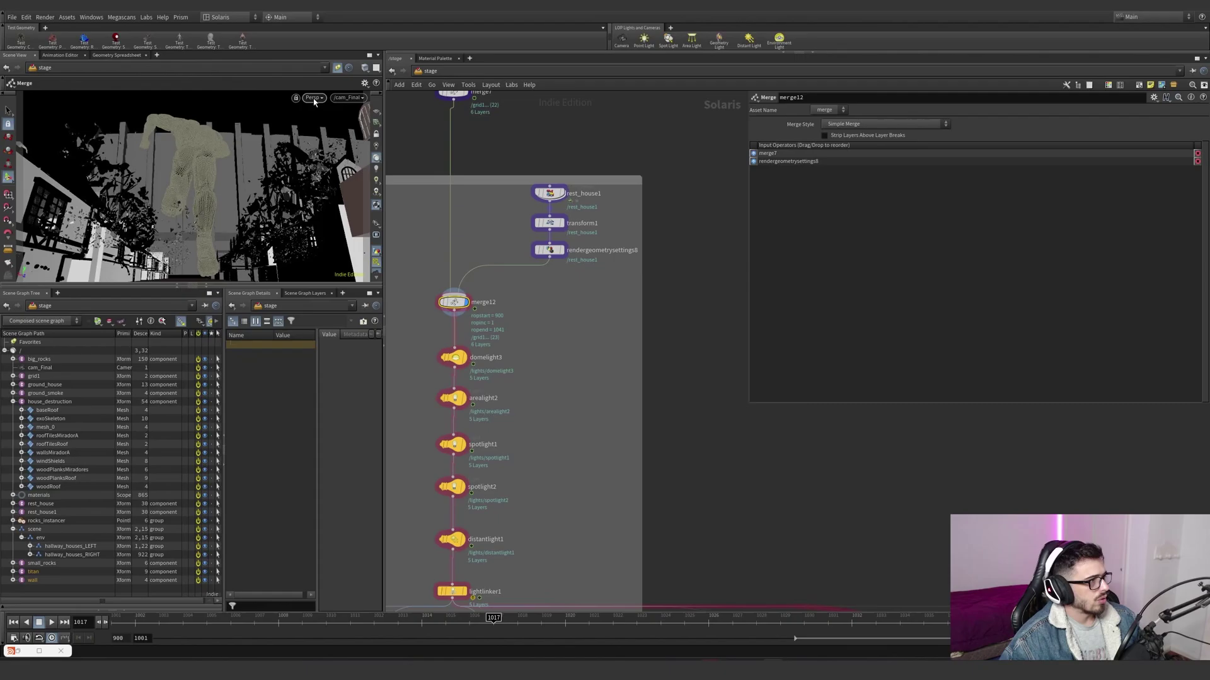
- Switch the viewport renderer to Karma and minimize the Task Manager window
click(309, 98)
click(313, 142)
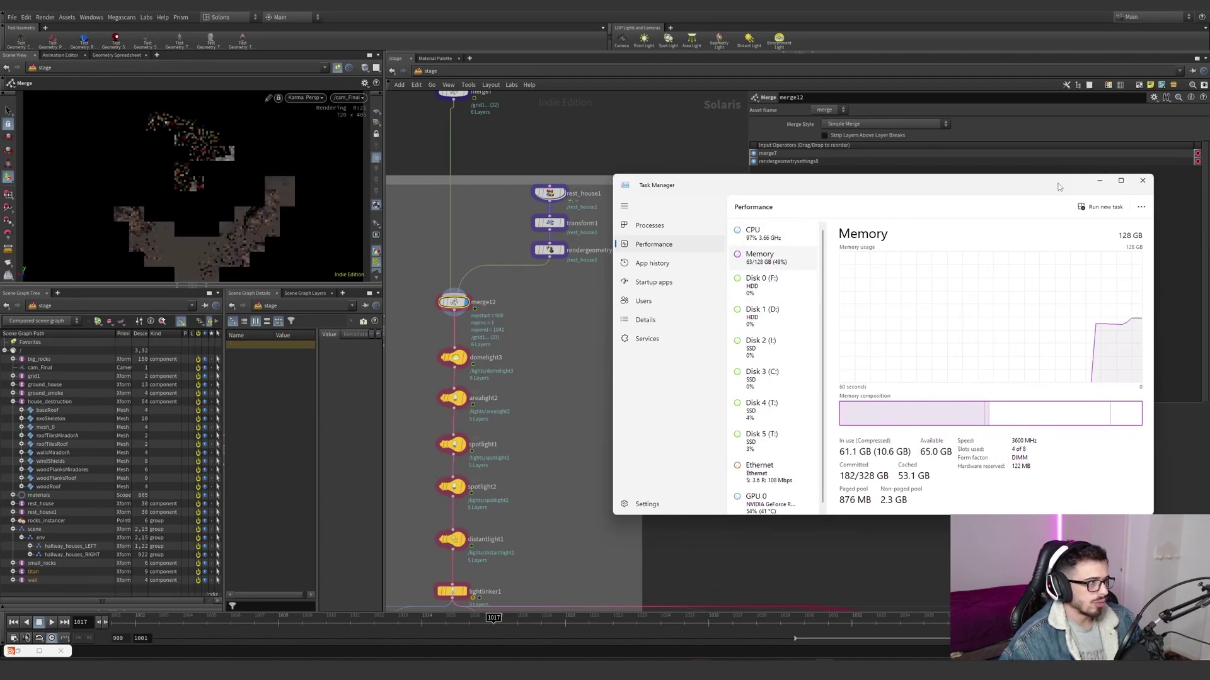
click(1099, 180)
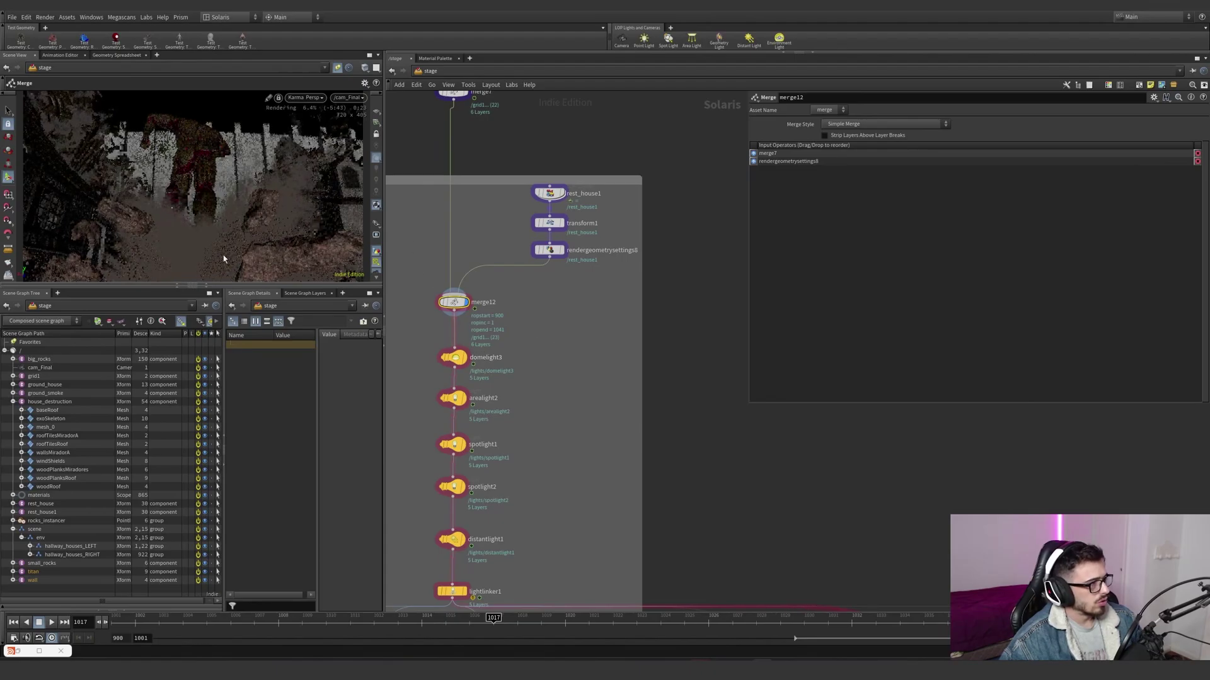
- Display domelight3 and arealight2 in the Karma render and inspect their light settings
click(465, 358)
click(455, 358)
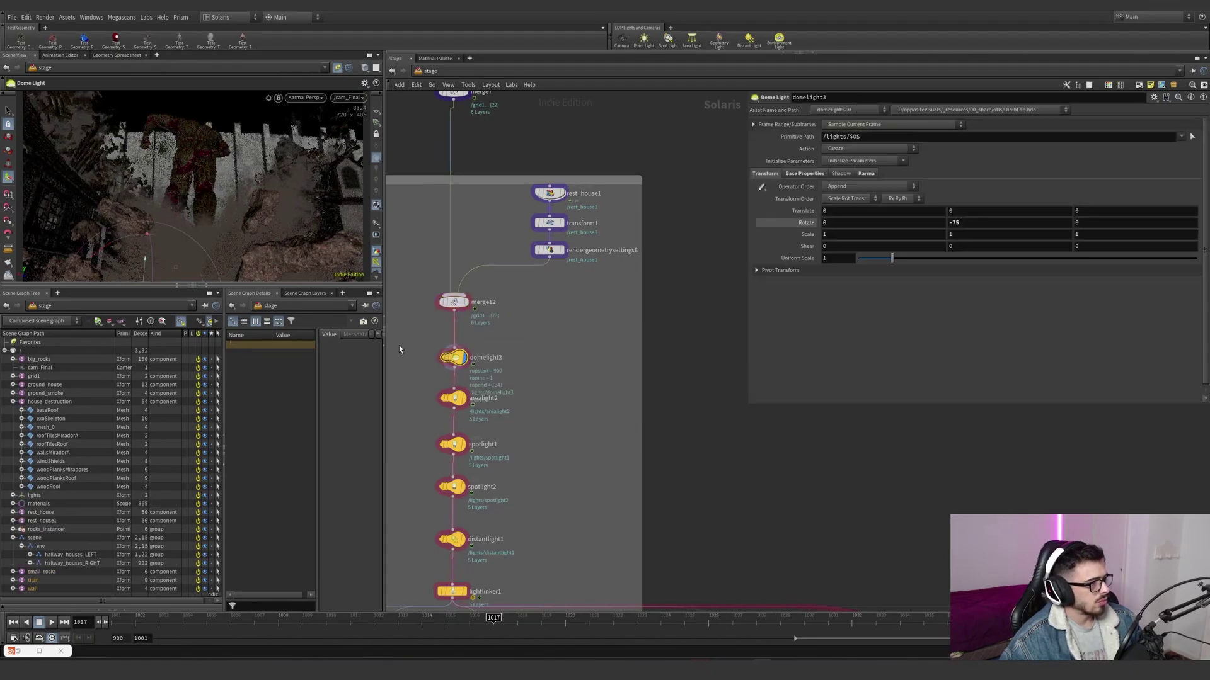
click(467, 399)
click(454, 398)
middle_drag(472, 451, 478, 355)
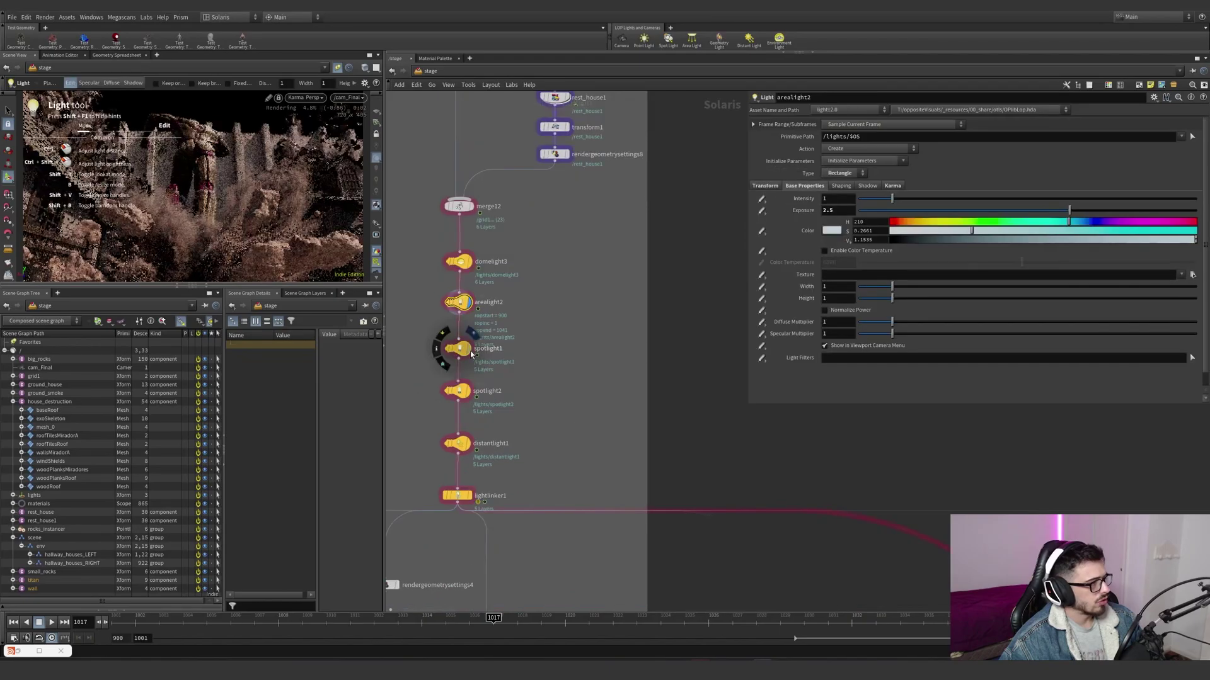
- Display spotlight1, spotlight2 and distantlight1 one after another in the render and inspect their settings
click(470, 350)
drag(529, 364, 390, 323)
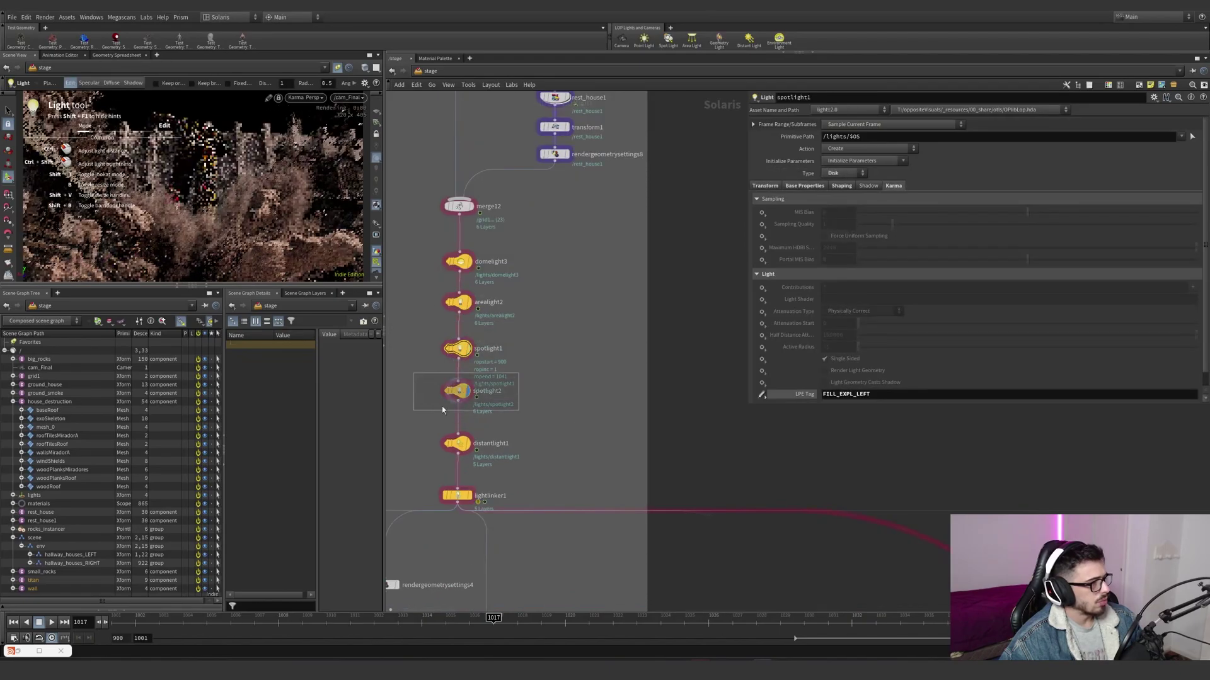
click(470, 390)
click(458, 391)
click(470, 443)
click(457, 443)
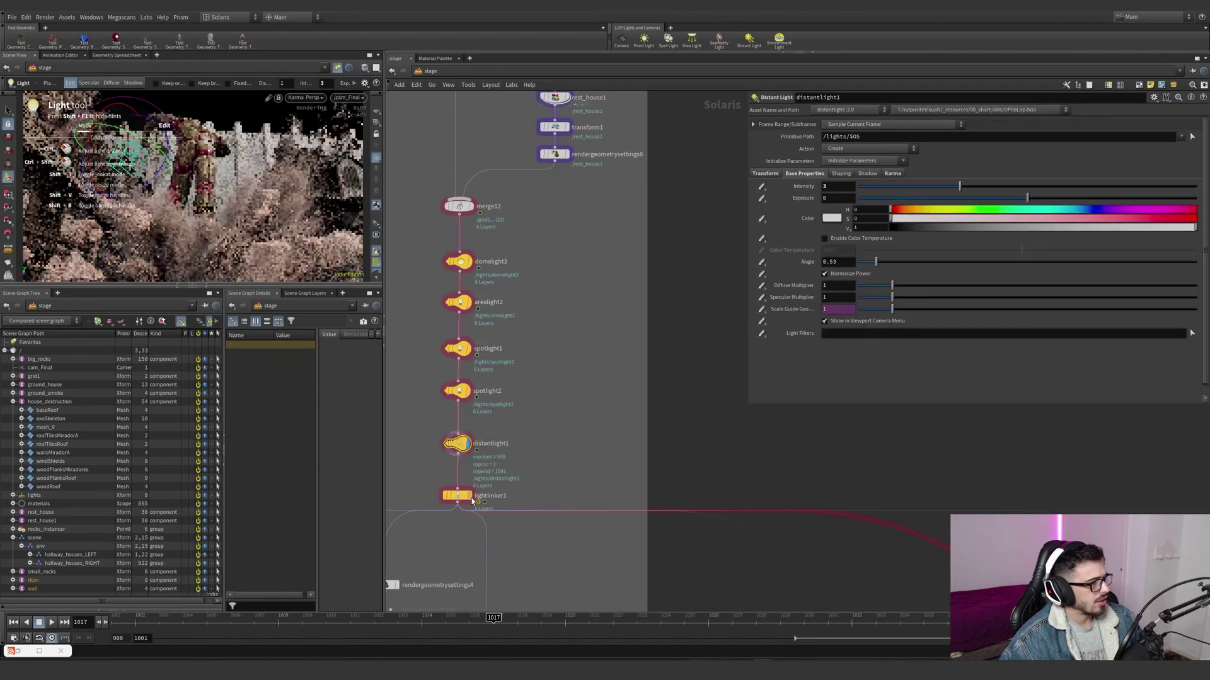
- Display lightlinker1 and inspect the linking rules for arealight2 and distantlight1 against the scene geometry
drag(415, 519, 415, 519)
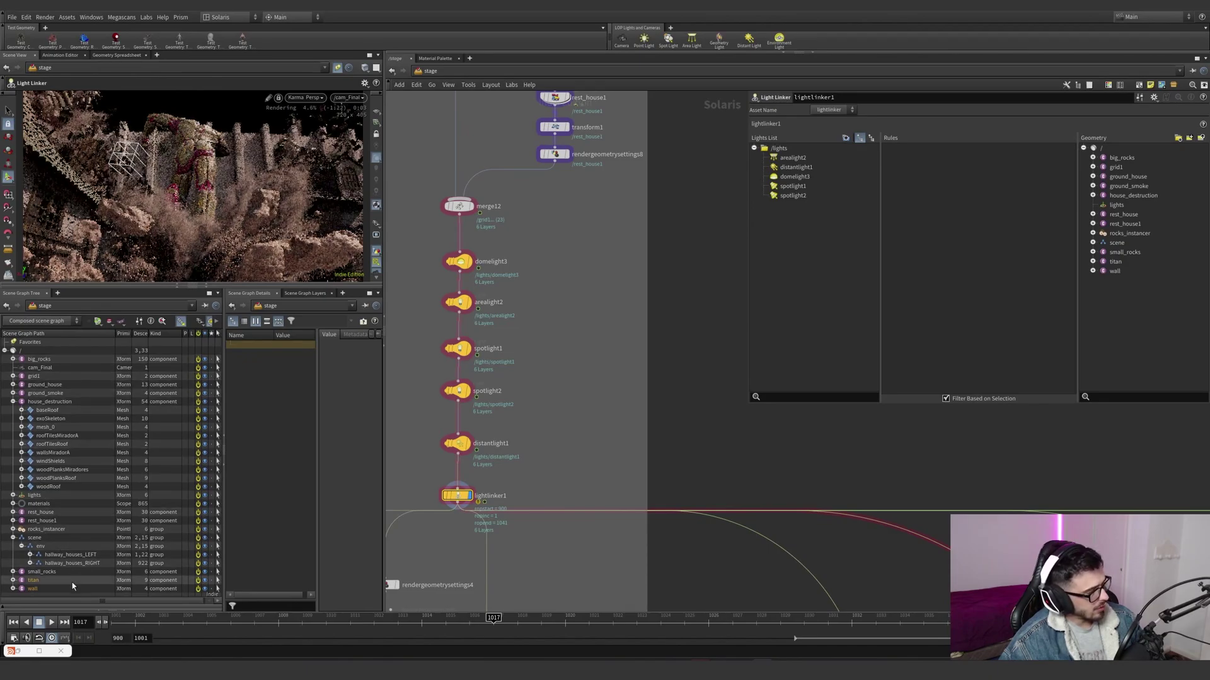
click(778, 148)
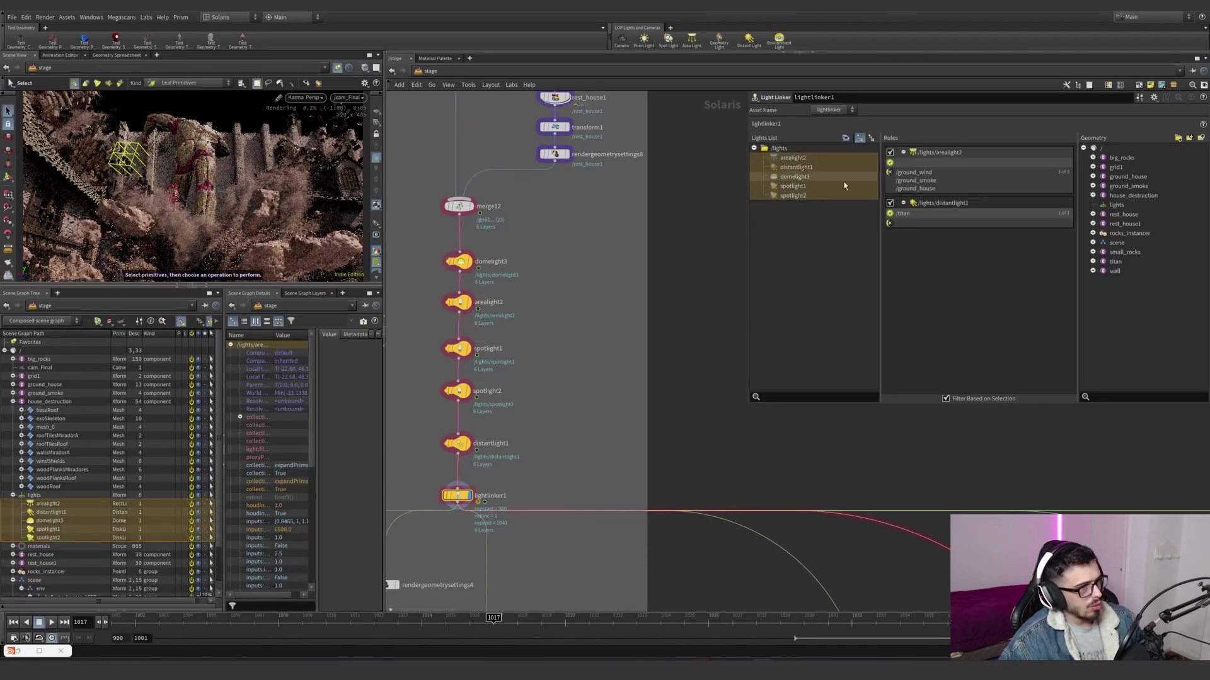
drag(1134, 308, 1107, 157)
click(807, 237)
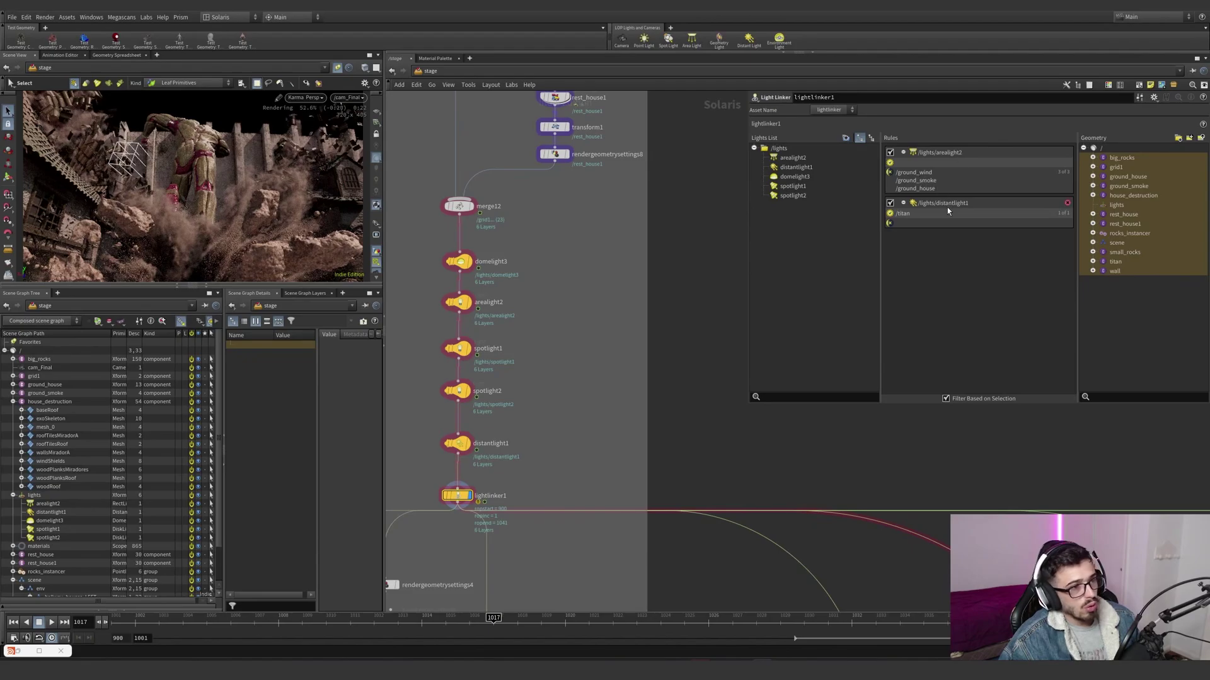
- Display the todo render settings node below lightlinker1 and inspect its Karma rendering limits
scroll(497, 471, down, 3)
middle_drag(497, 471, 606, 245)
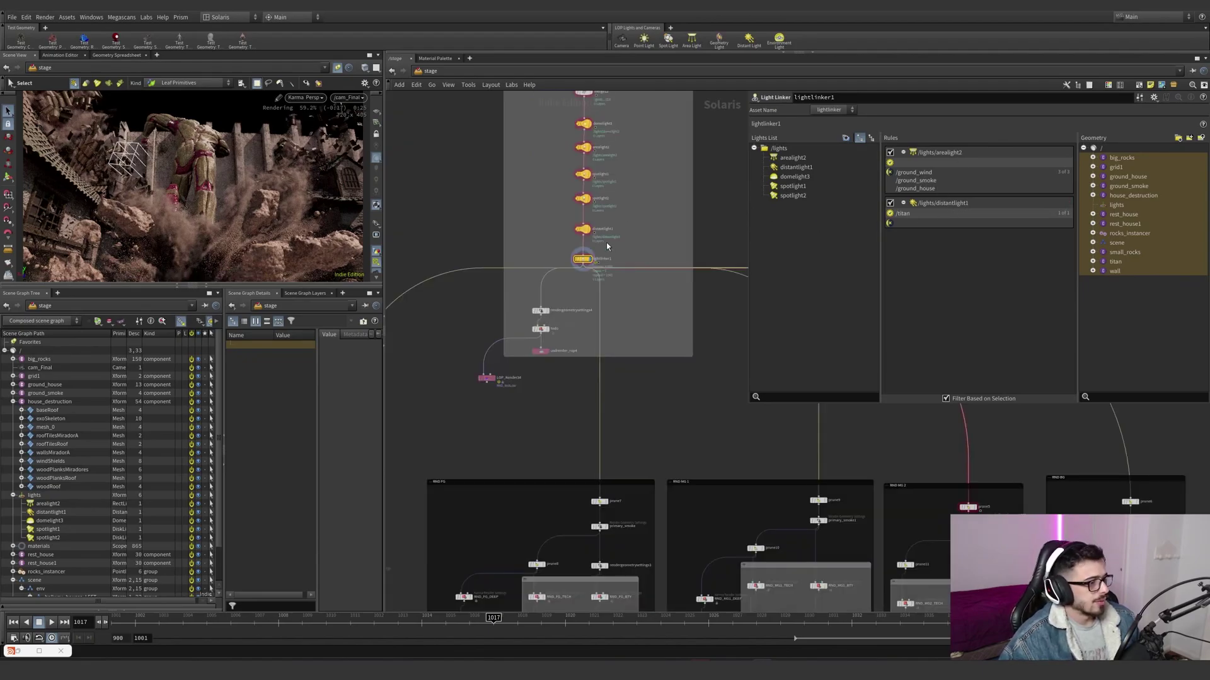
scroll(539, 334, up, 4)
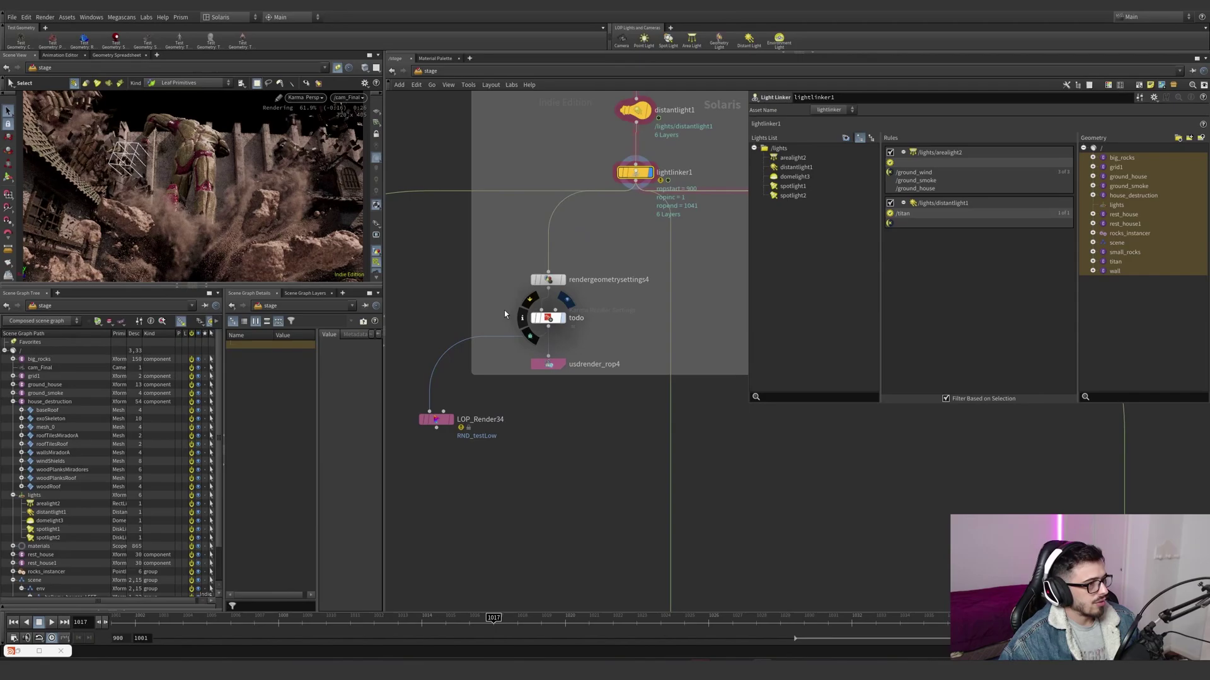
click(548, 318)
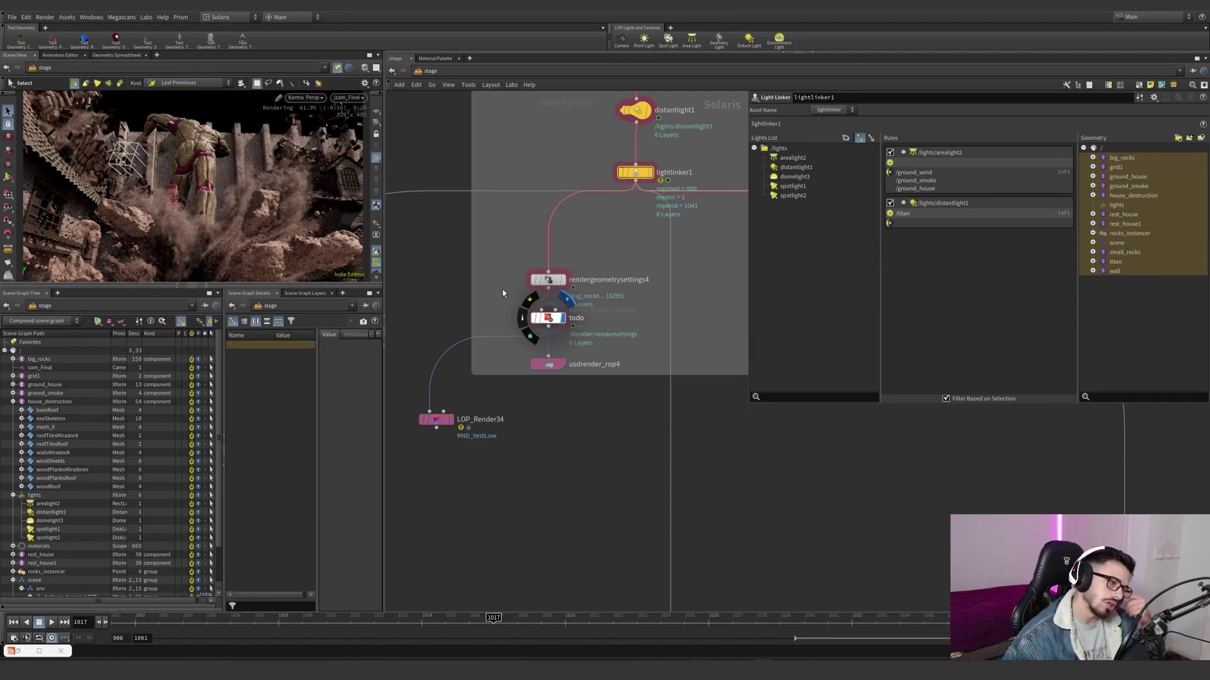
scroll(377, 231, down, 2)
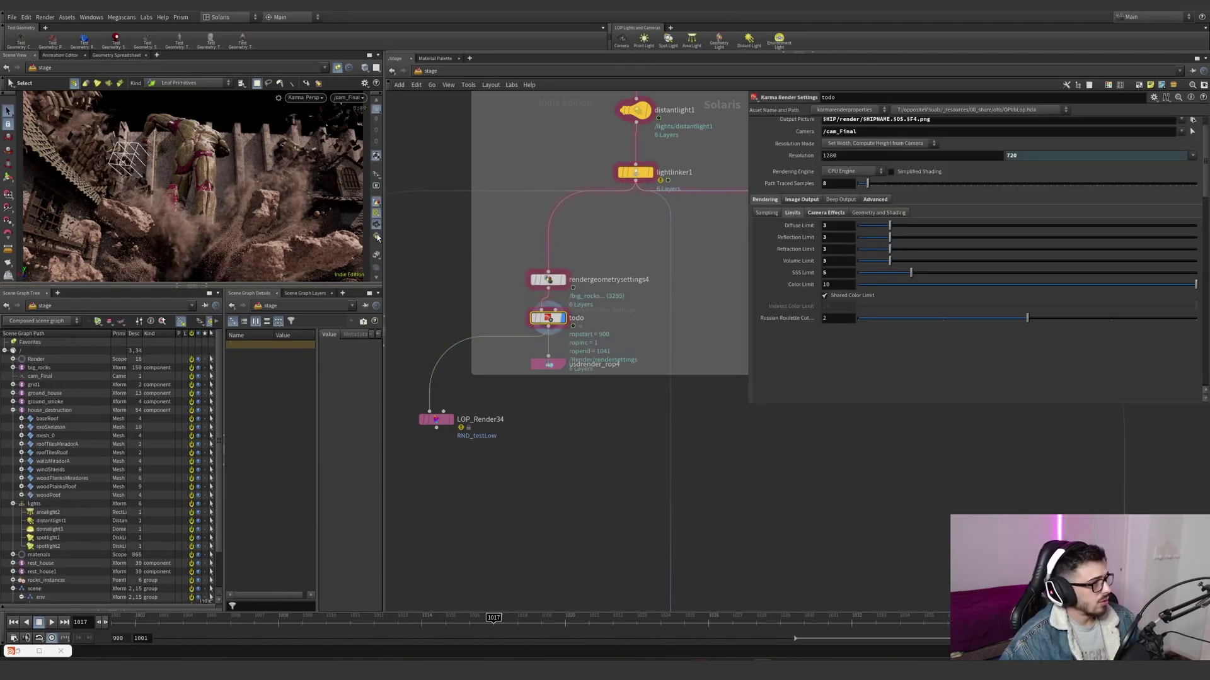
- View the albedo, C_FILL and C_FILL_EXPL_LEFT render outputs in the Karma viewport
click(377, 255)
click(383, 282)
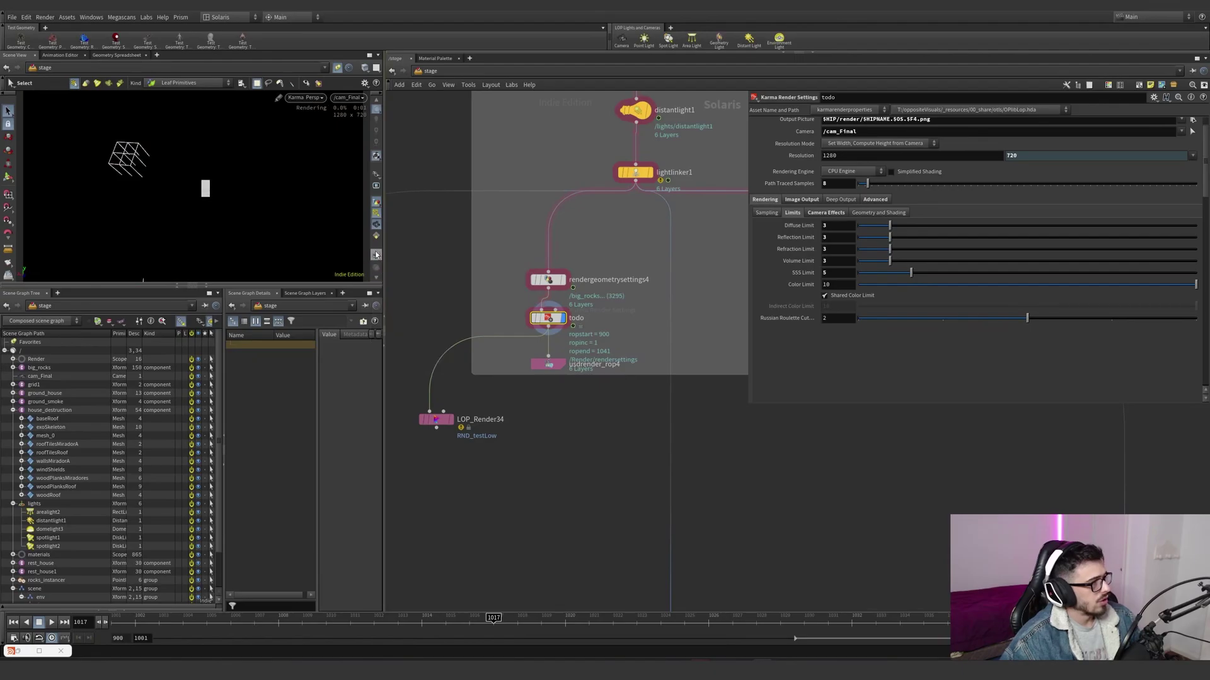
click(377, 259)
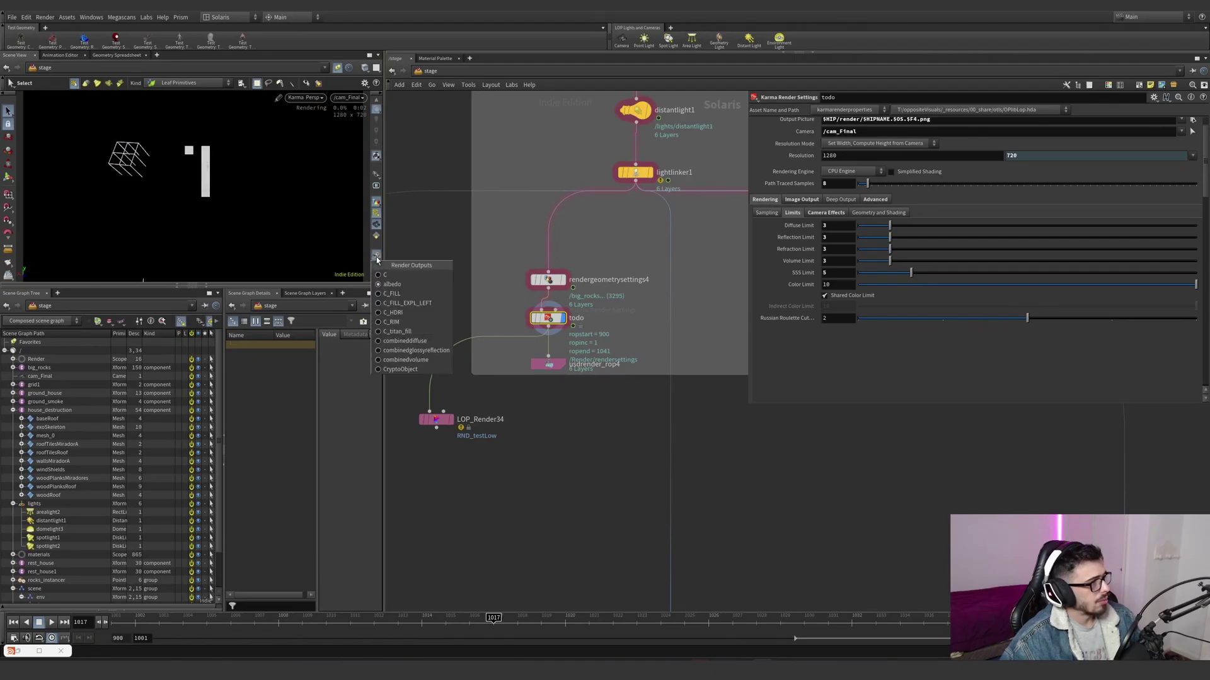
click(395, 294)
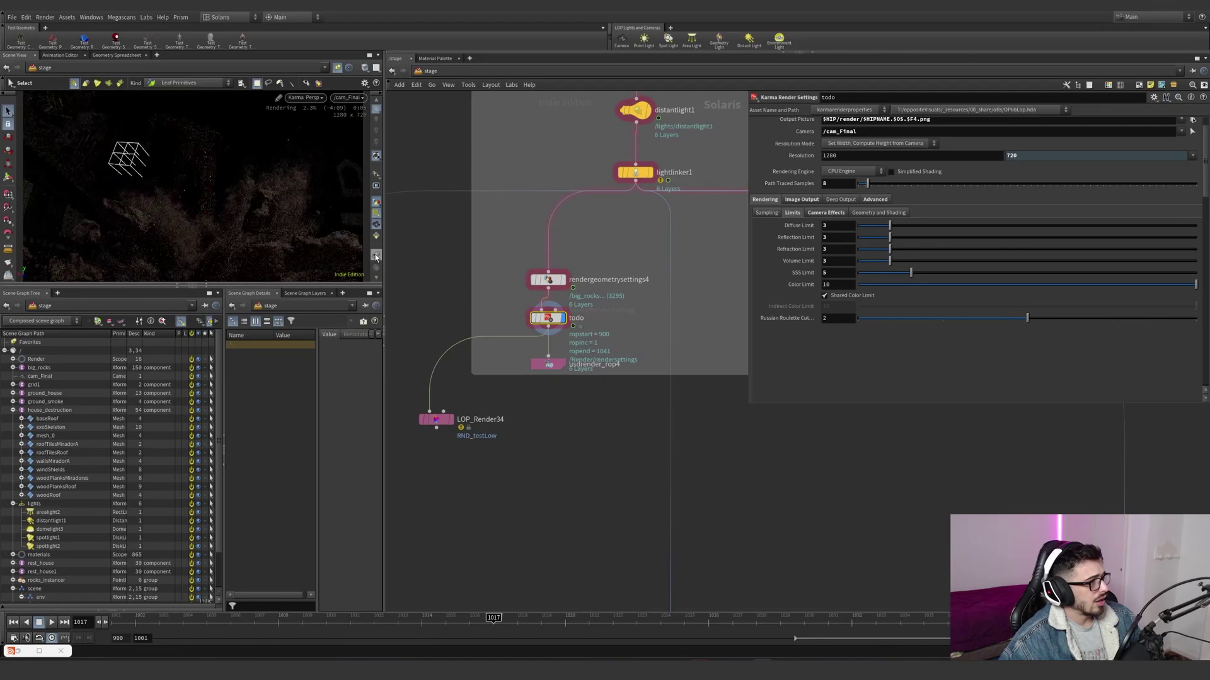
click(375, 255)
click(383, 303)
- View the C_HDRI, C_RIM and titan fill light passes in the Karma viewport
click(376, 256)
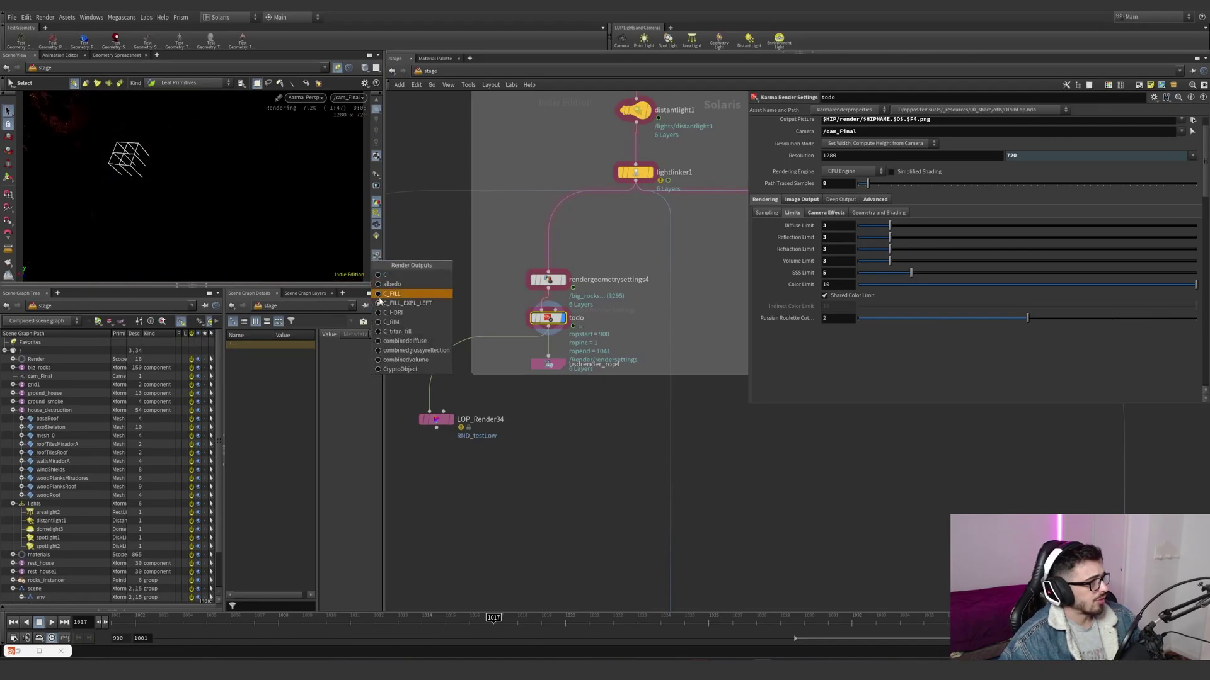
click(391, 312)
click(377, 258)
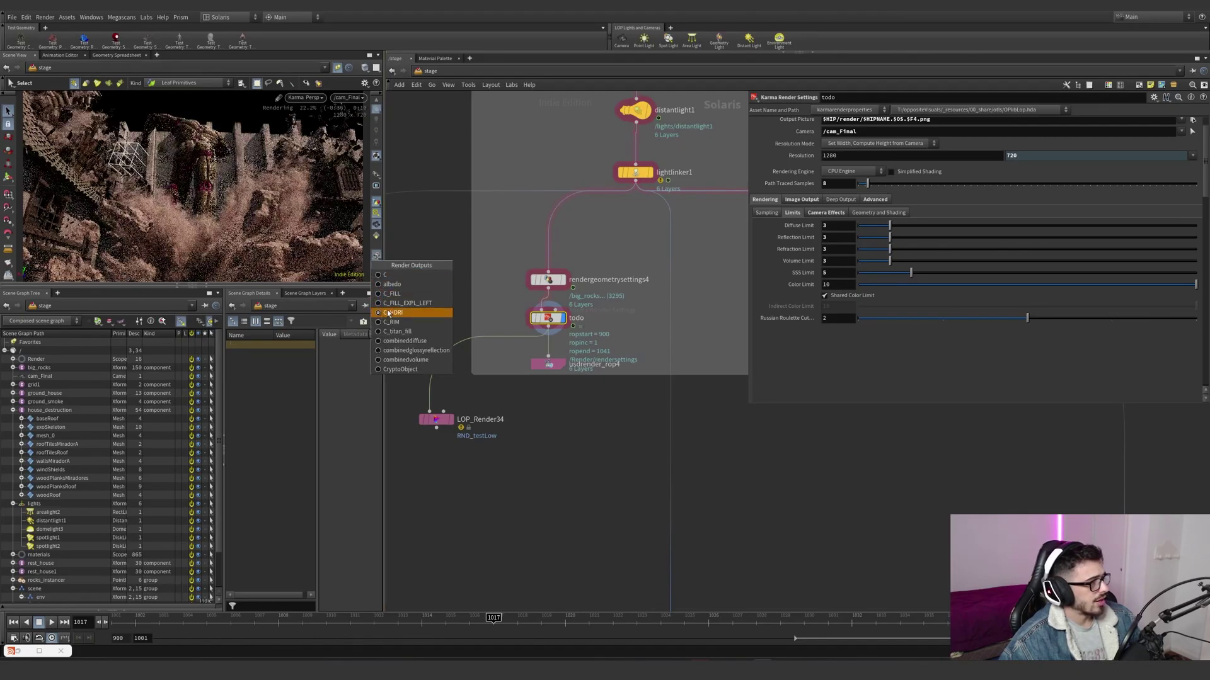
click(390, 312)
click(376, 257)
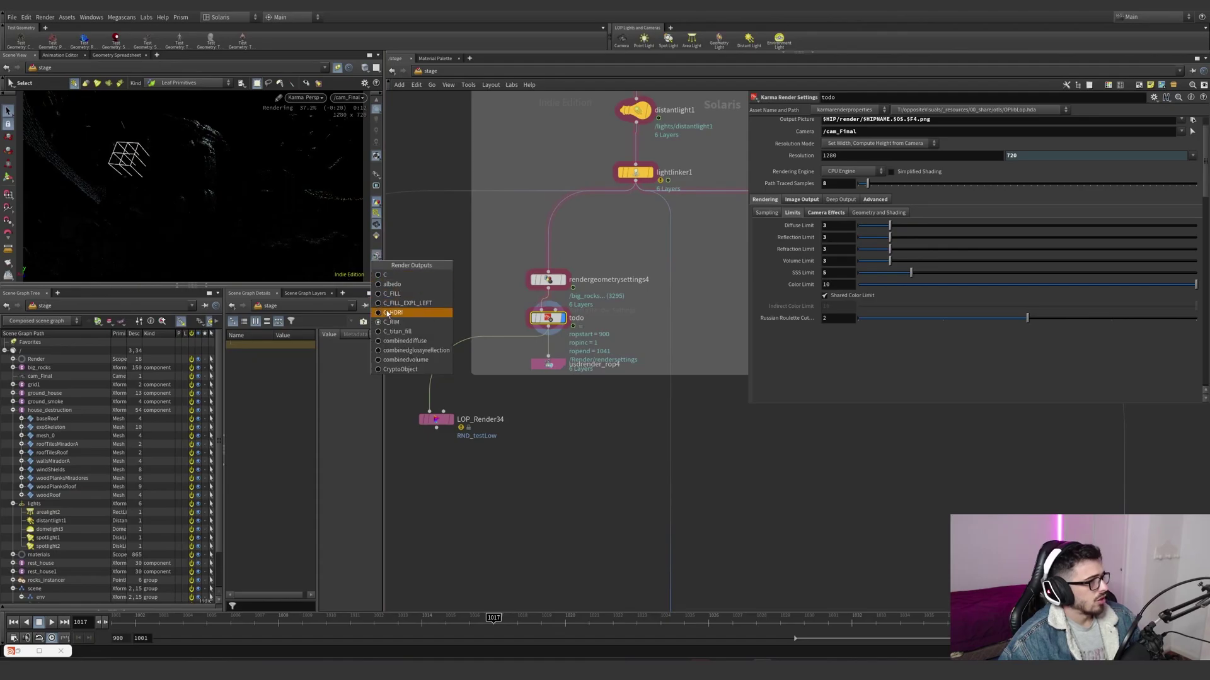
click(393, 332)
- View the combinedglossyreflection, combinedvolume and CryptoObject render outputs in the Karma viewport
click(376, 257)
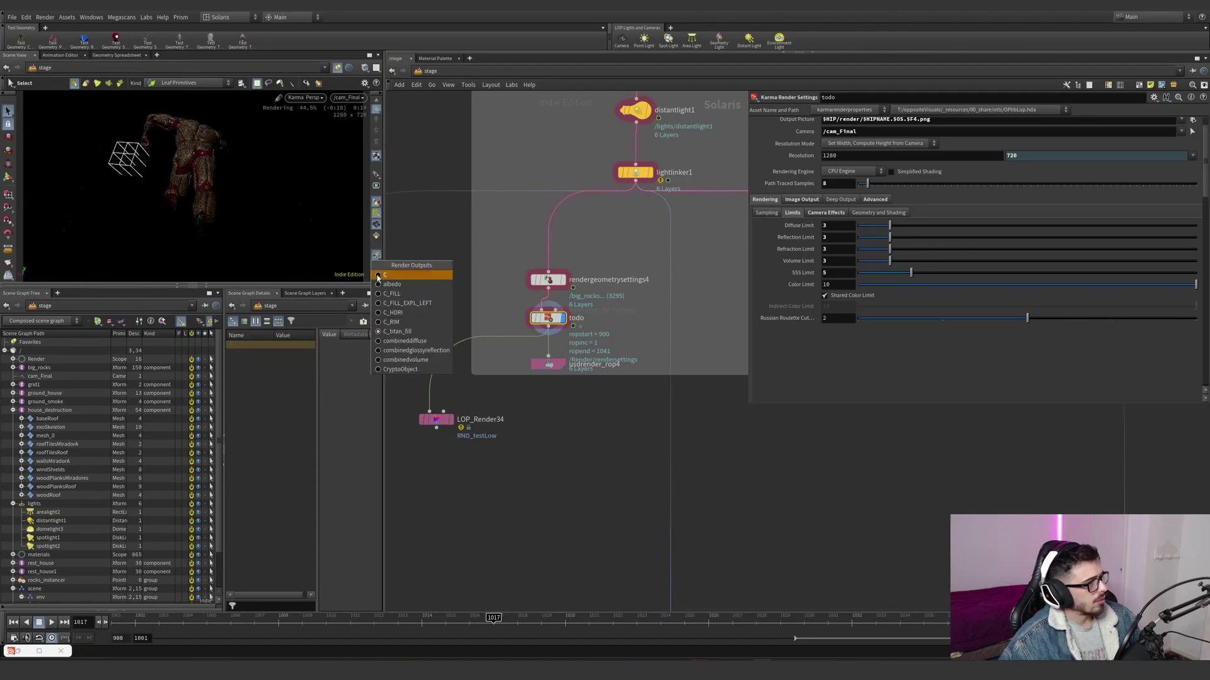
click(387, 341)
click(376, 258)
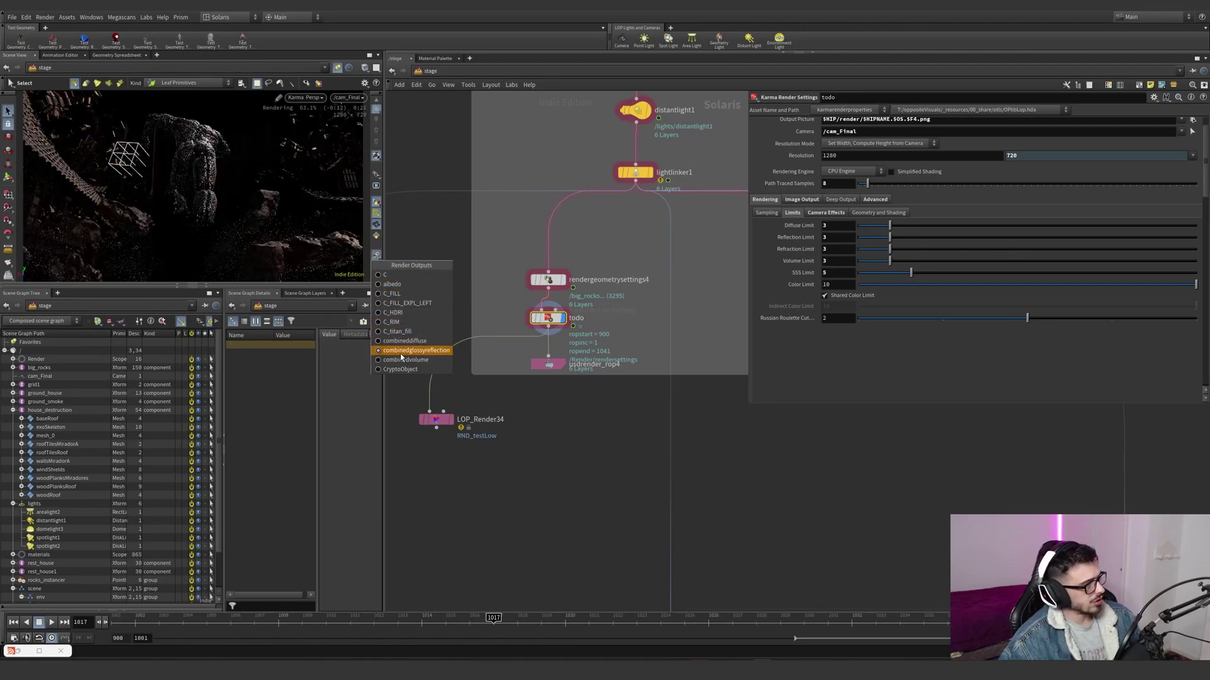
click(402, 360)
click(377, 257)
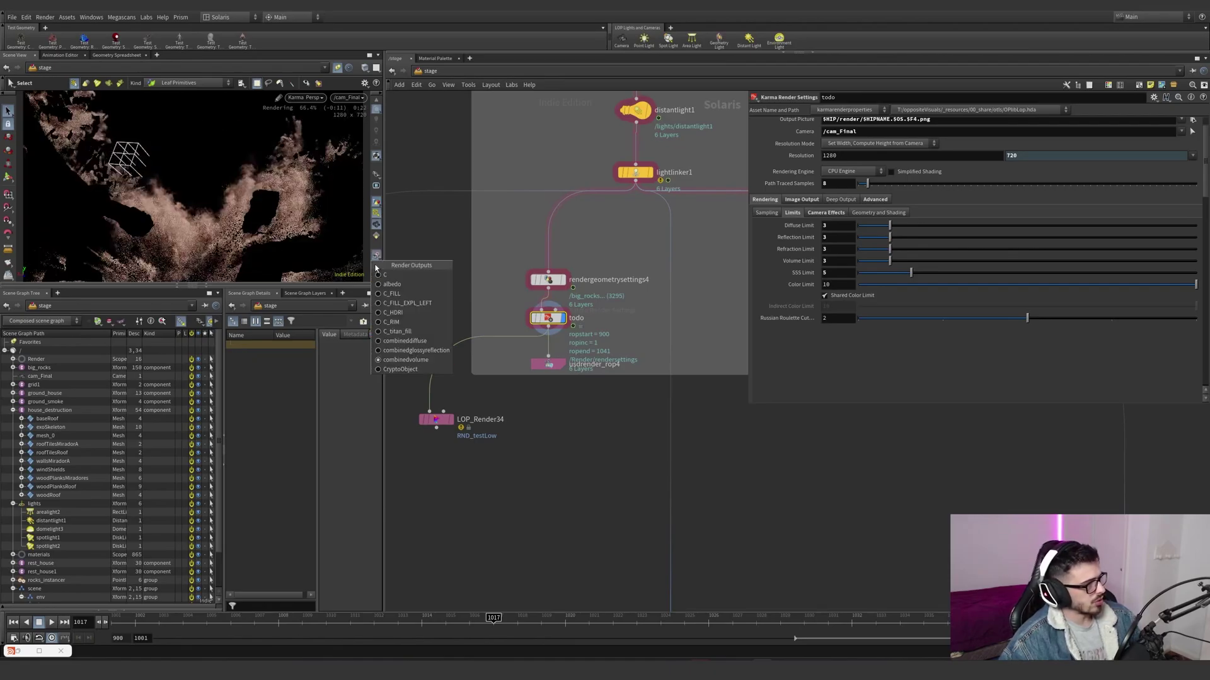
click(392, 374)
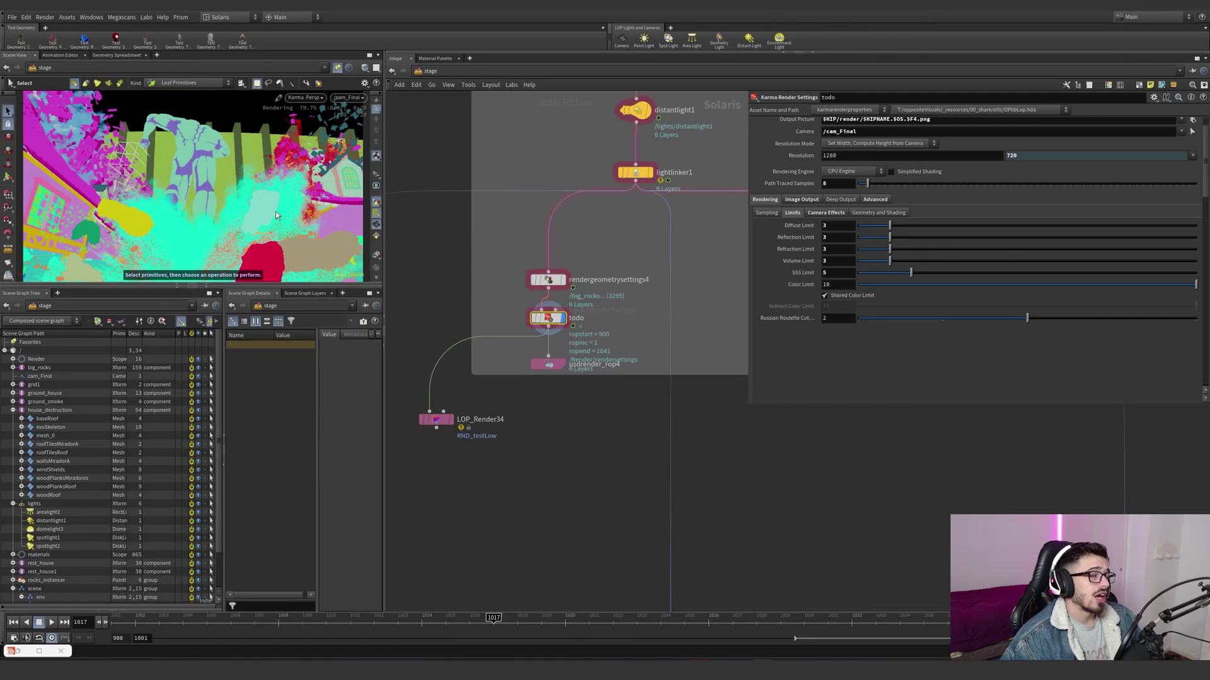
- Look over the render layer branches below the lighting setup, including RND FG and RND MG 1
scroll(696, 317, down, 5)
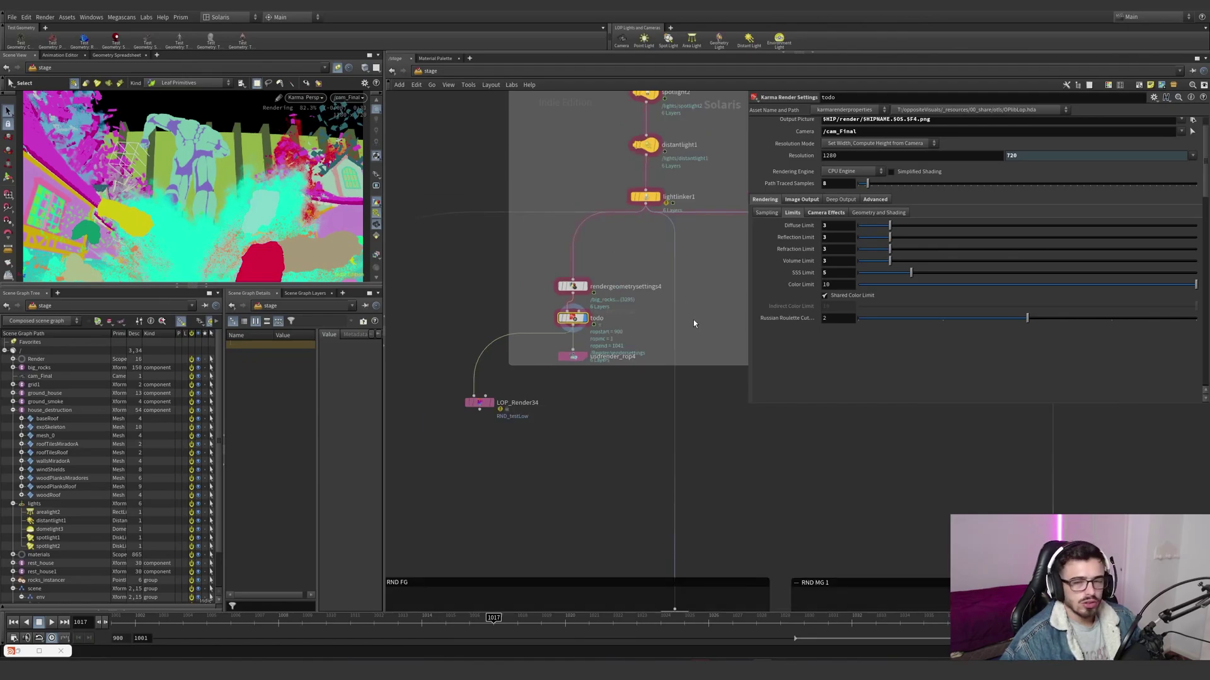
middle_drag(669, 309, 605, 270)
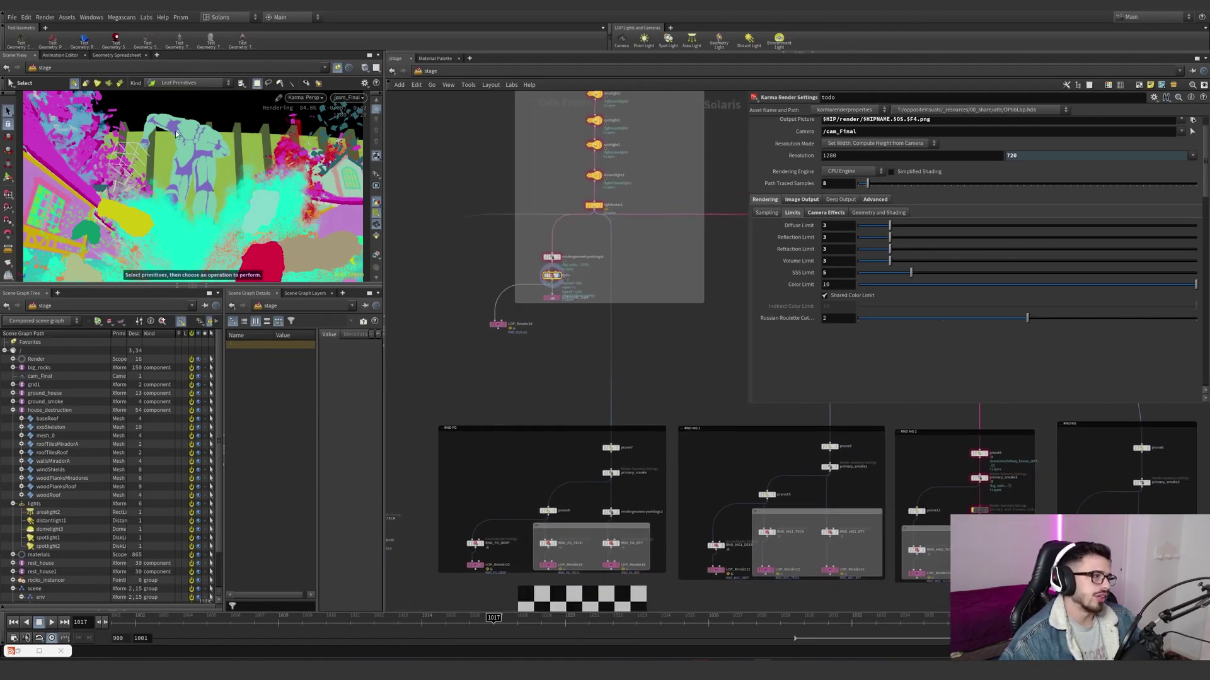
scroll(630, 398, down, 4)
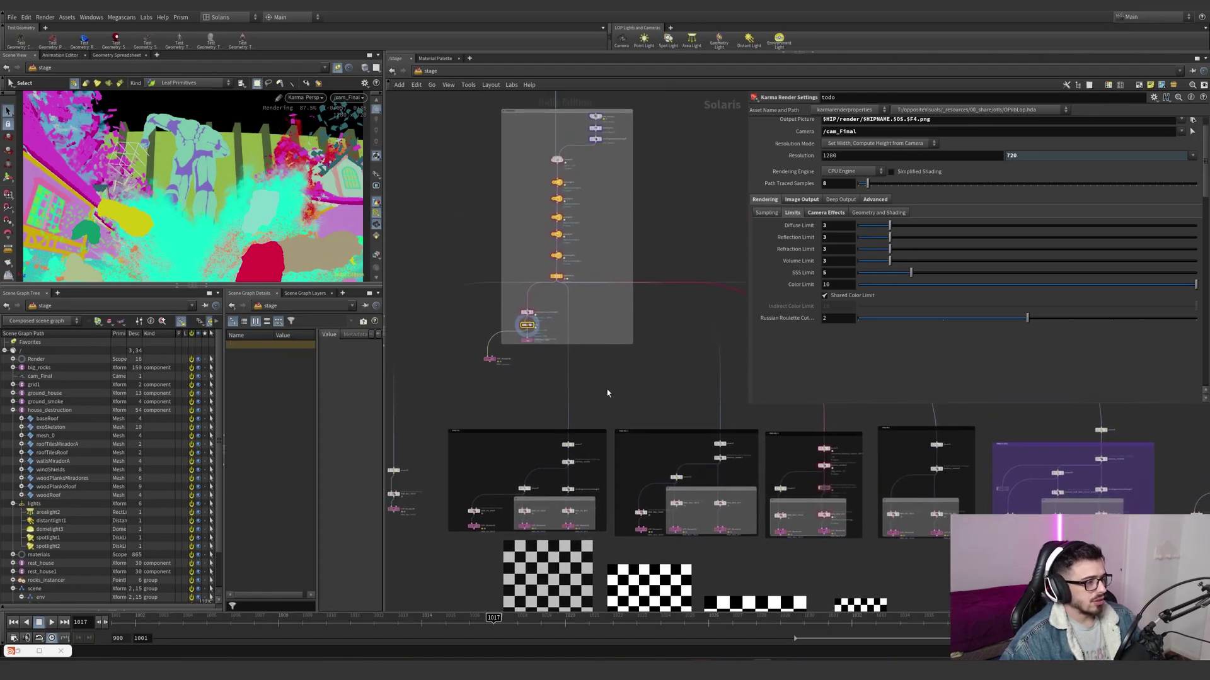
scroll(621, 346, down, 2)
middle_drag(621, 345, 669, 337)
scroll(57, 387, down, 2)
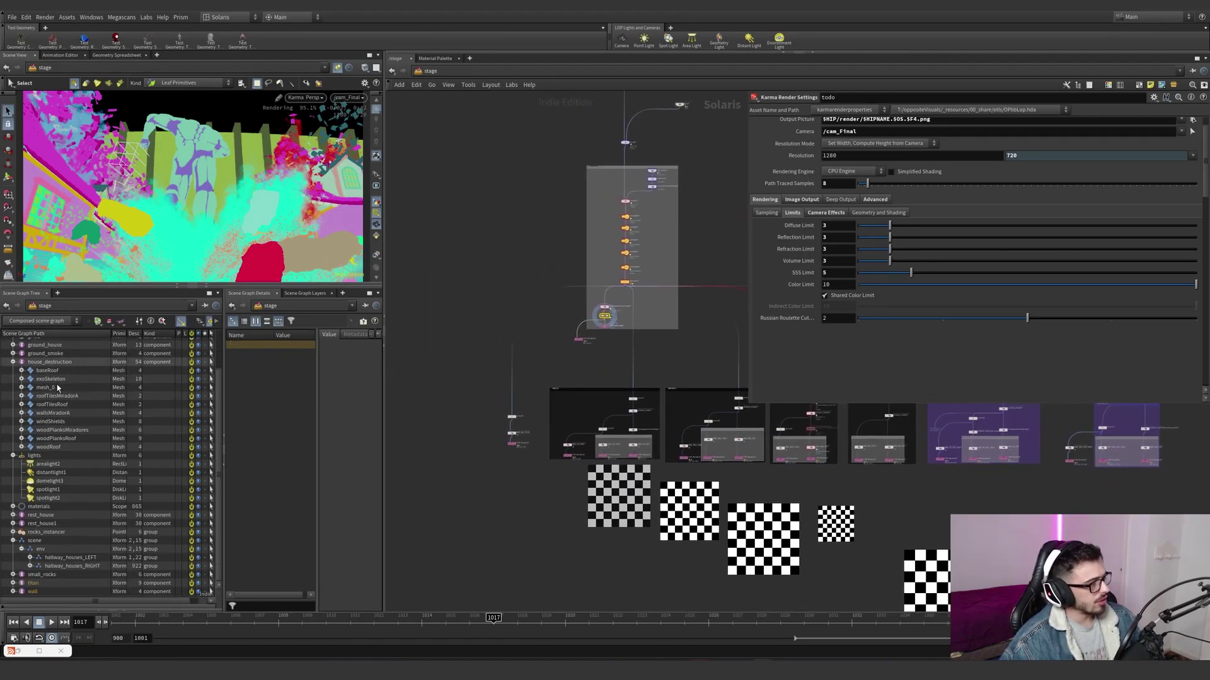
- Select prune7 in the RND FG branch and examine the hallway, wall, groom and grid1 entries in its primitive pattern
scroll(652, 434, up, 1)
scroll(652, 434, up, 4)
click(557, 308)
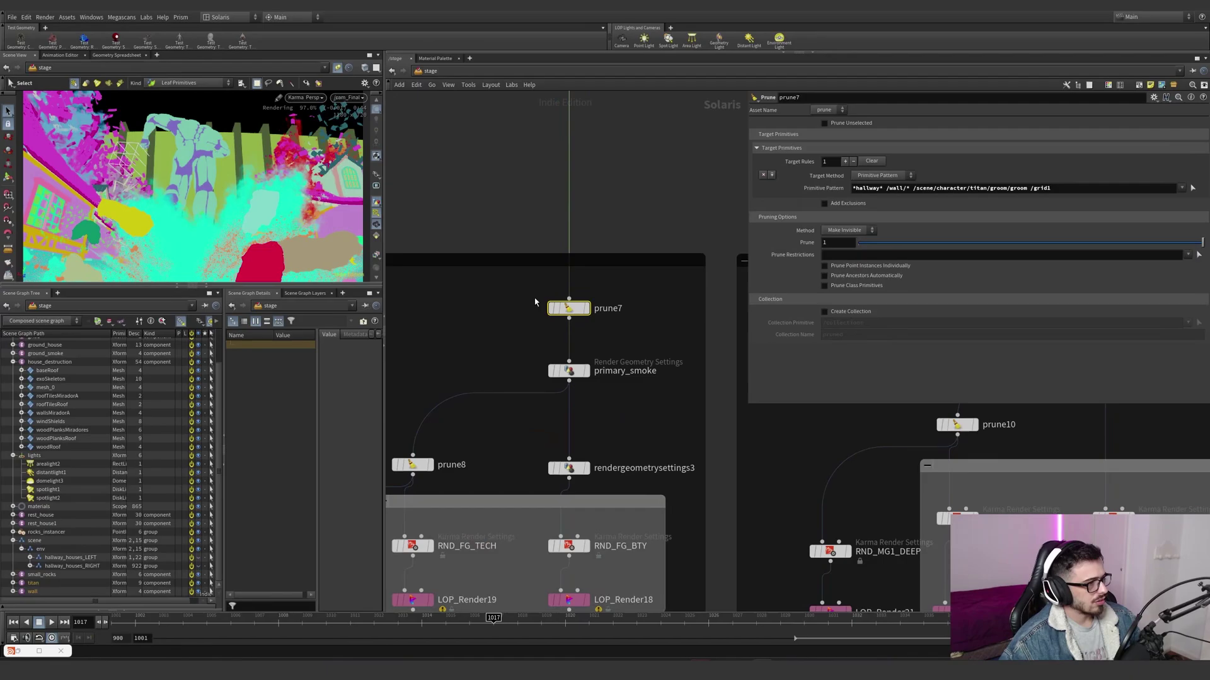
drag(1072, 188, 848, 190)
click(859, 188)
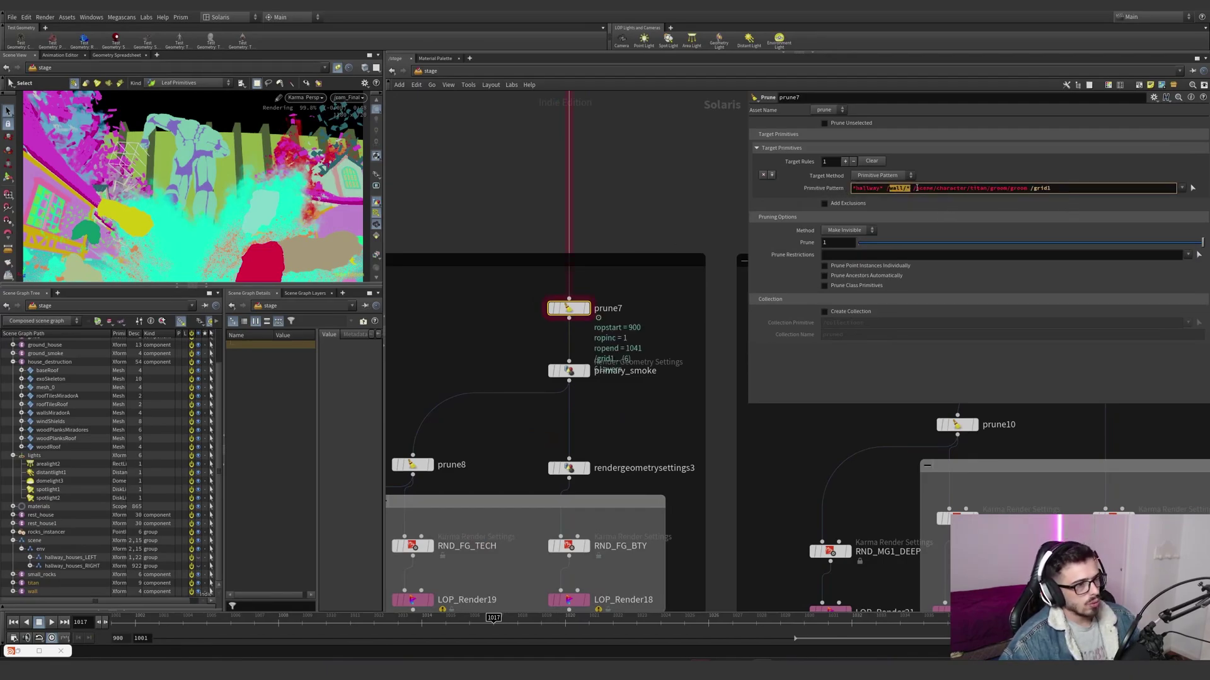
drag(921, 187, 995, 189)
drag(1069, 188, 1034, 191)
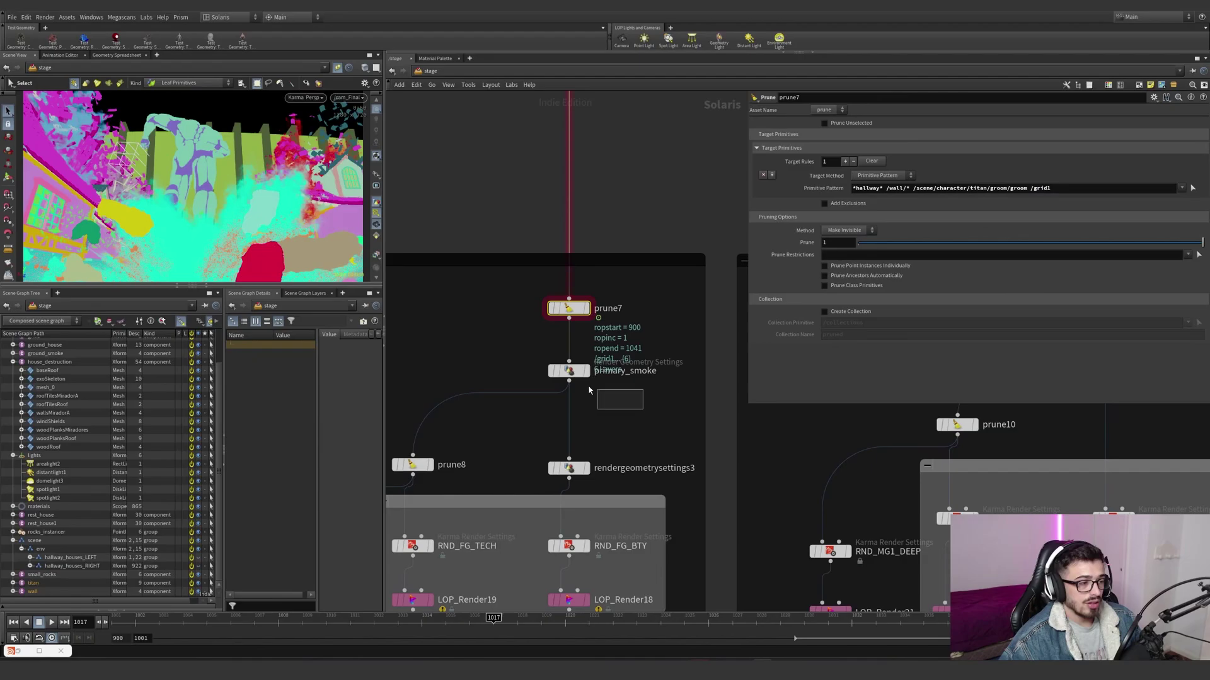
- Select the primary_smoke render geometry settings and examine its sampling options and the primitives list it applies to
click(565, 371)
scroll(817, 320, down, 5)
scroll(793, 287, up, 6)
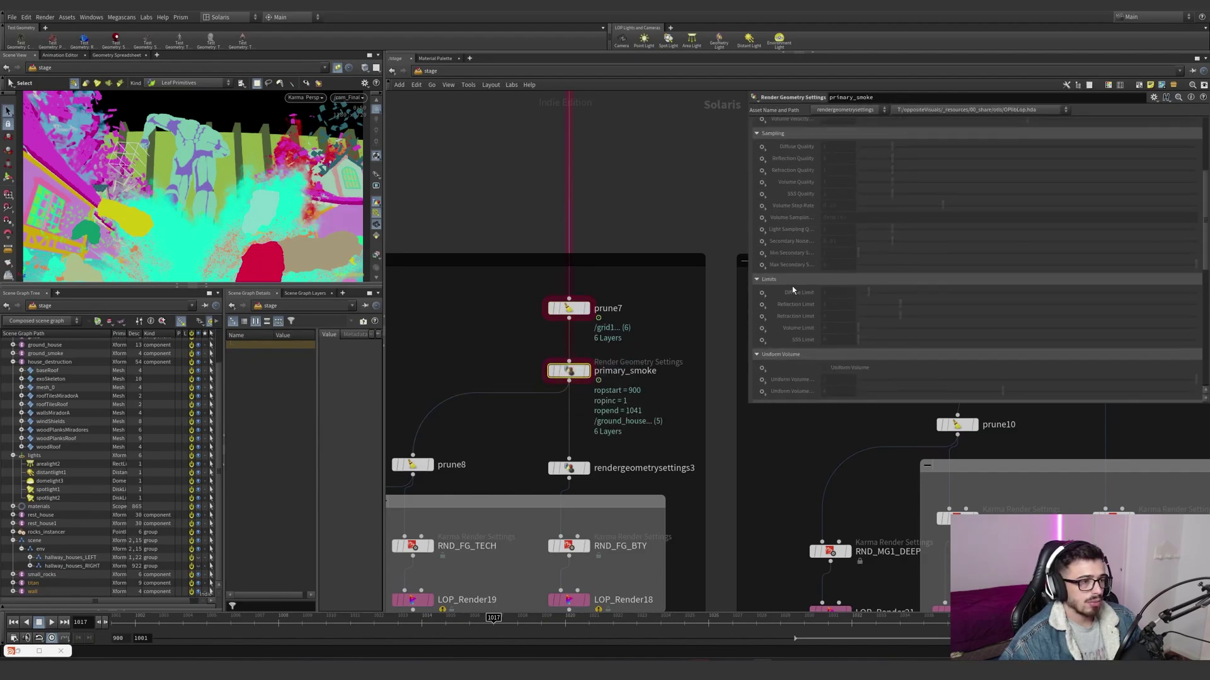
drag(1102, 133, 844, 136)
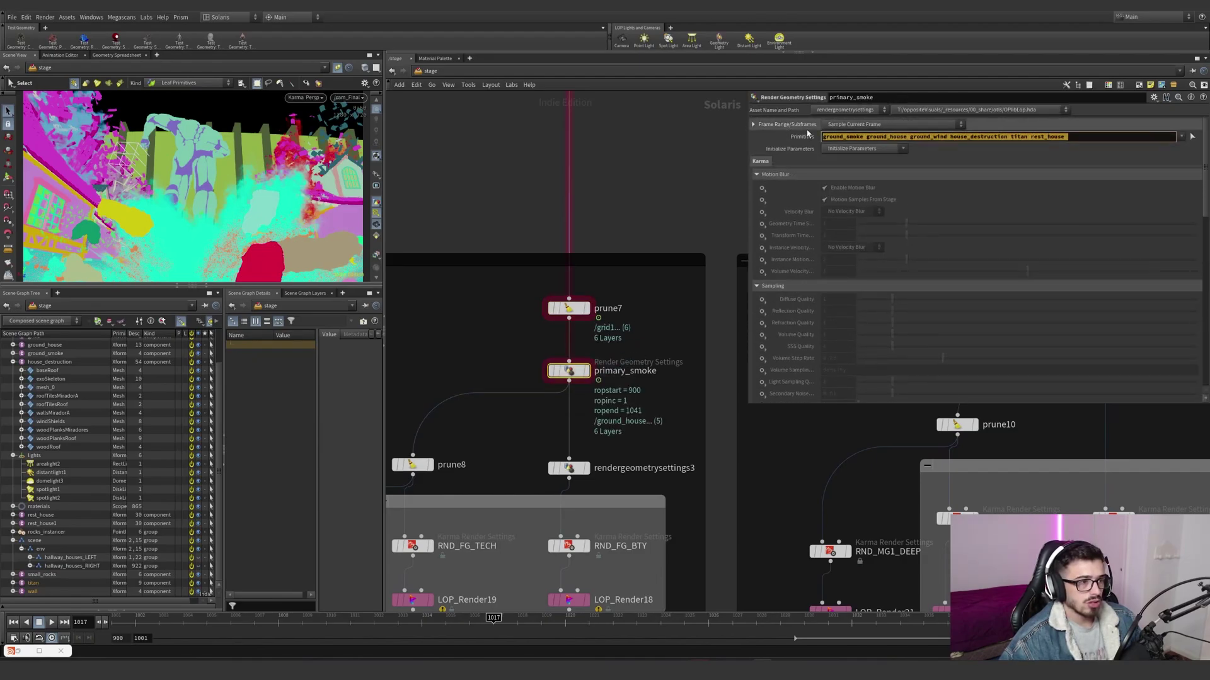
click(937, 137)
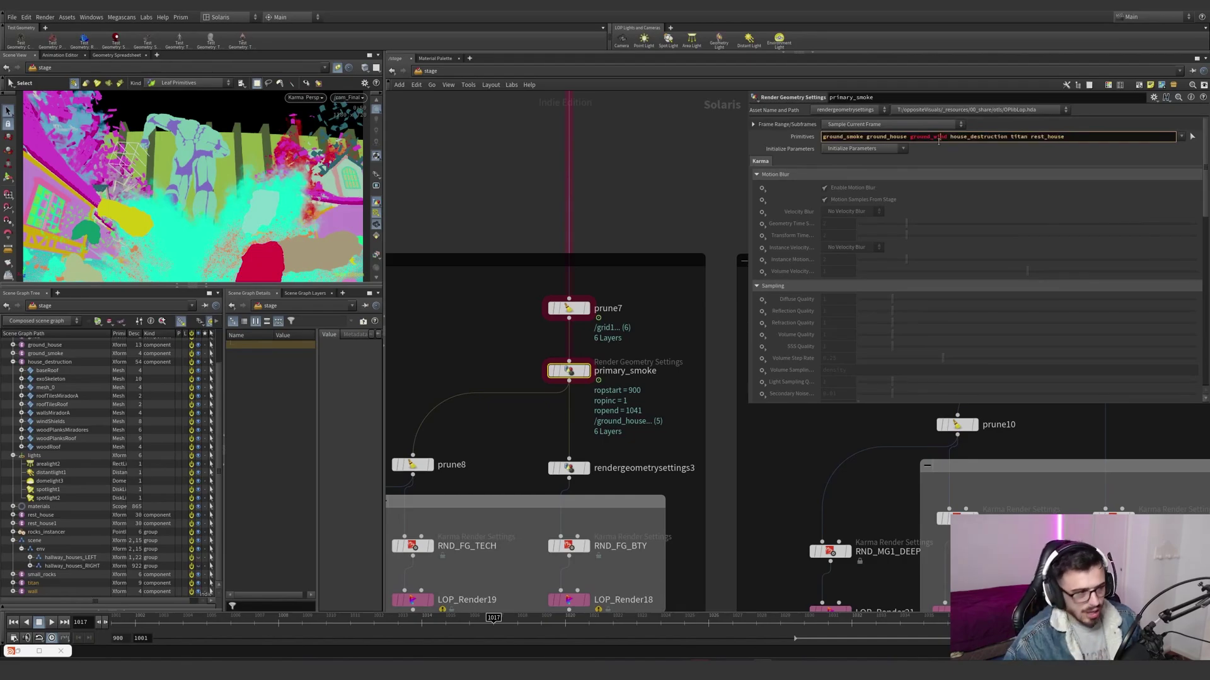
scroll(665, 392, down, 10)
middle_drag(665, 392, 633, 399)
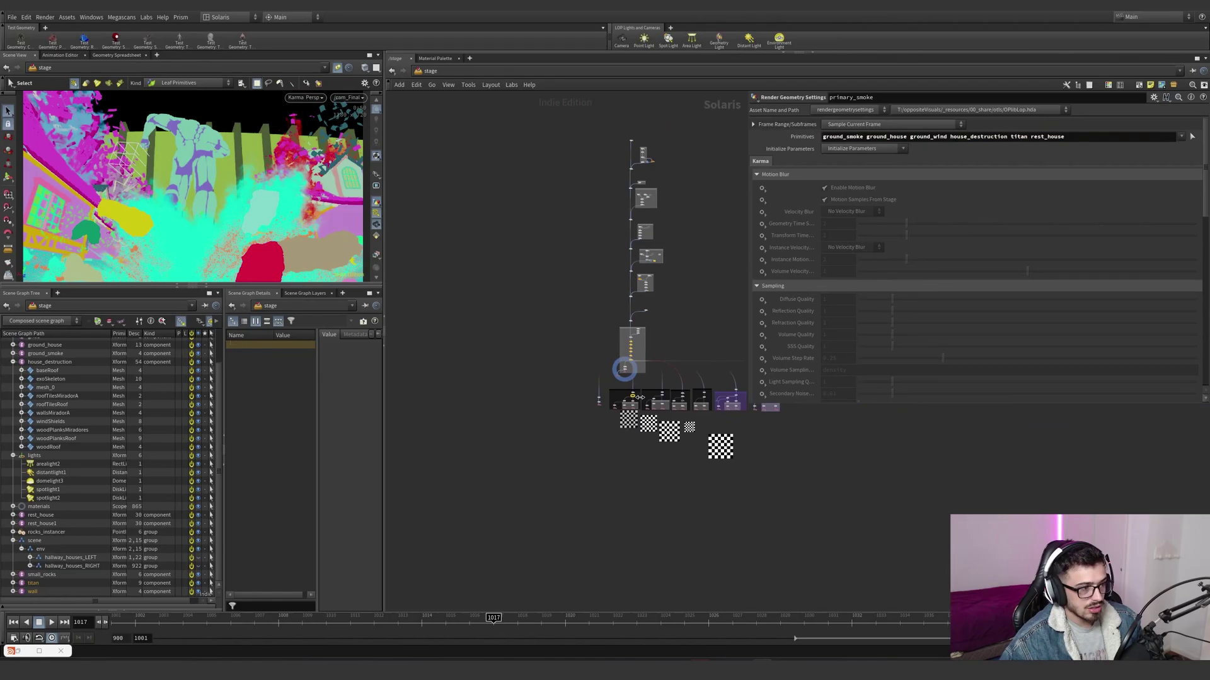
scroll(633, 402, up, 6)
scroll(626, 405, up, 2)
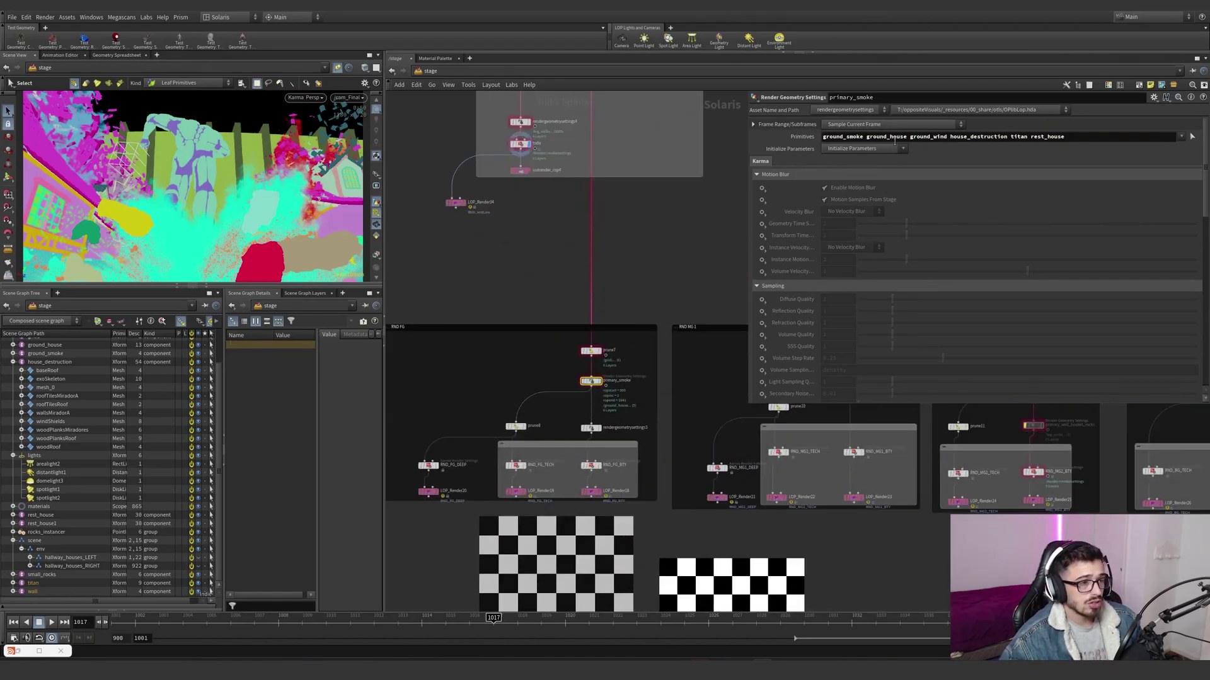
click(864, 136)
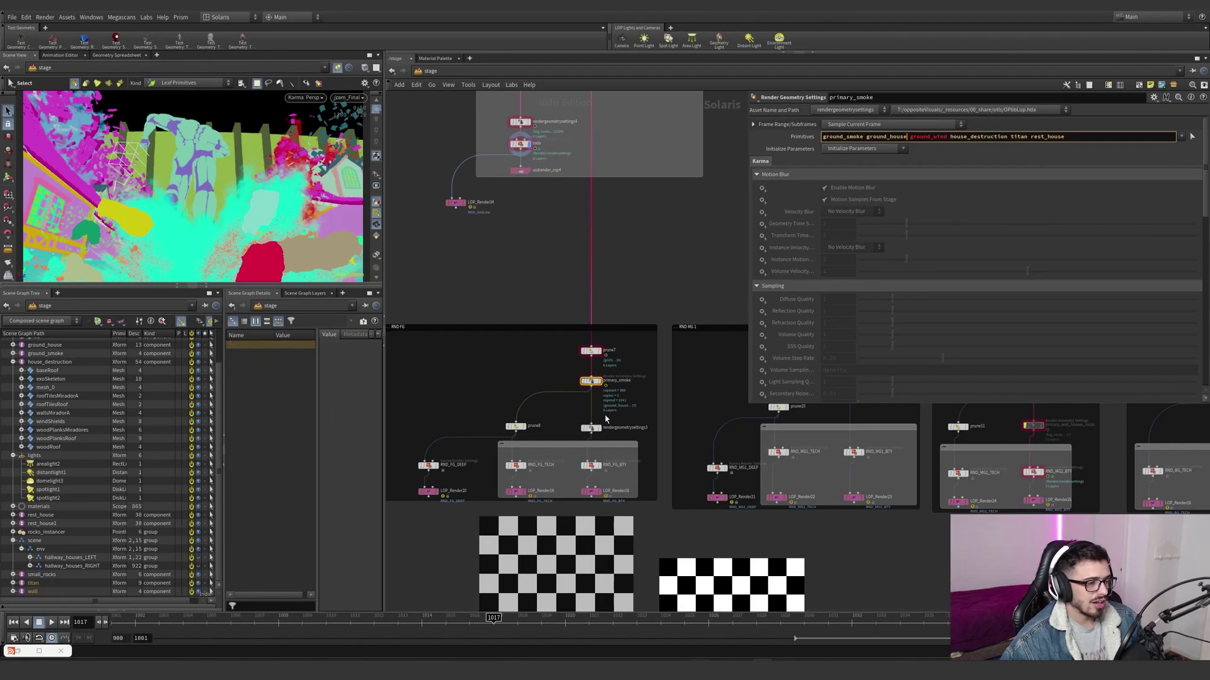
- Select prune8 in the RND FG branch and examine its full primitive pattern for the lights, ground, houses, titan and wall
scroll(605, 419, up, 3)
click(415, 439)
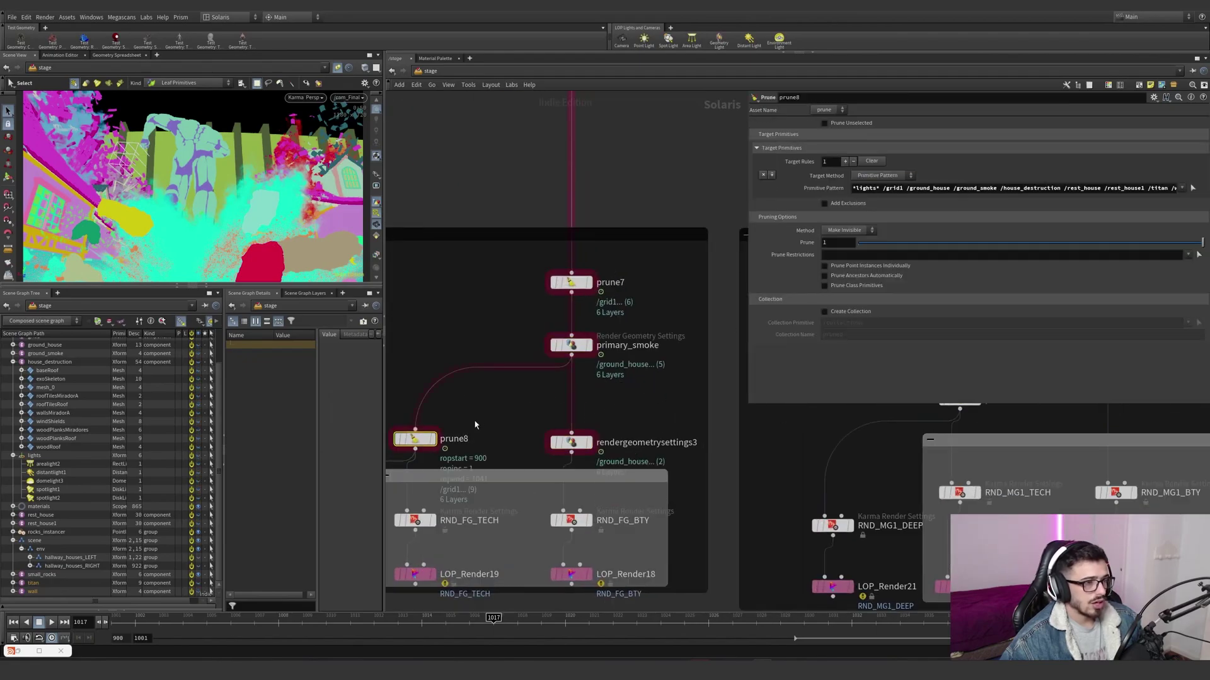
middle_drag(475, 424, 538, 374)
drag(897, 188, 1177, 188)
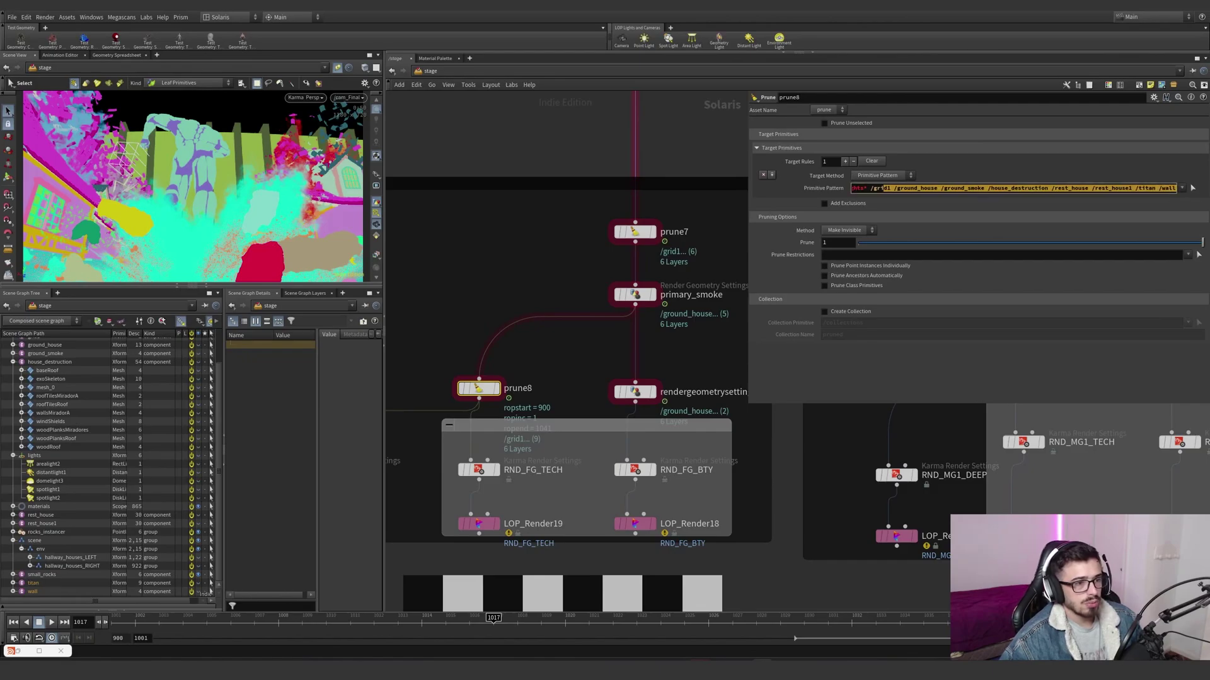
click(1048, 179)
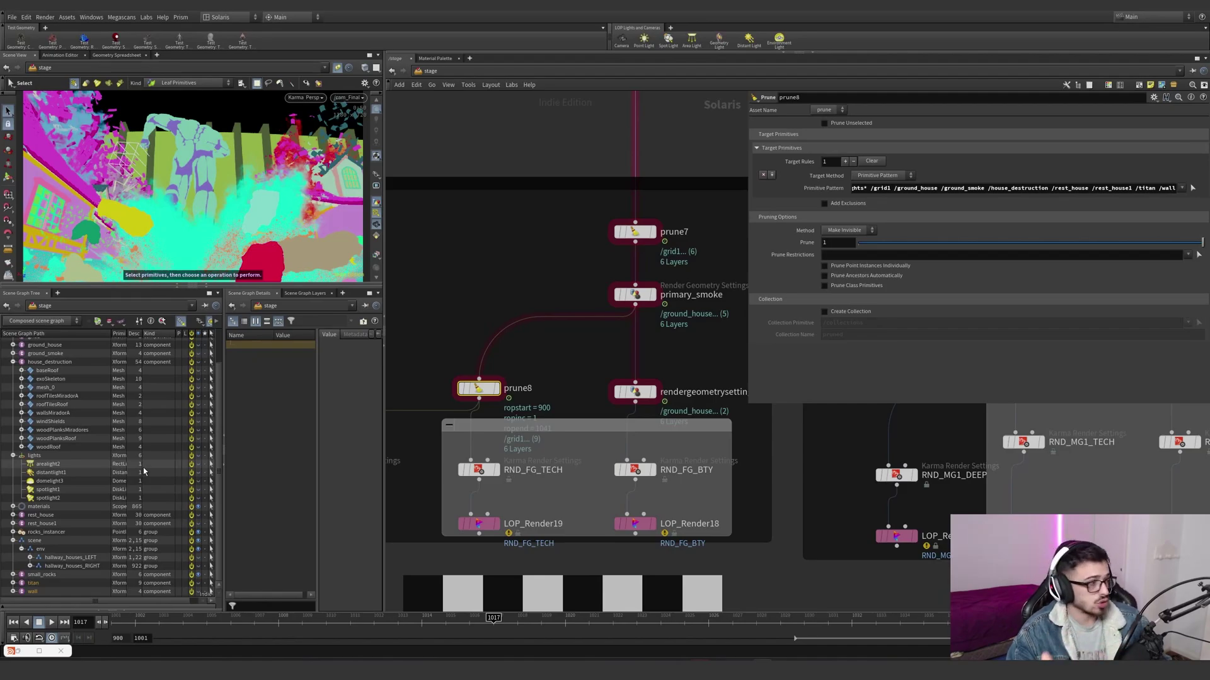
- Display the RND_FG_BTY render in the viewport and check the computer's memory usage in Task Manager
scroll(521, 421, down, 5)
middle_drag(521, 420, 608, 463)
scroll(600, 462, up, 4)
scroll(631, 445, down, 1)
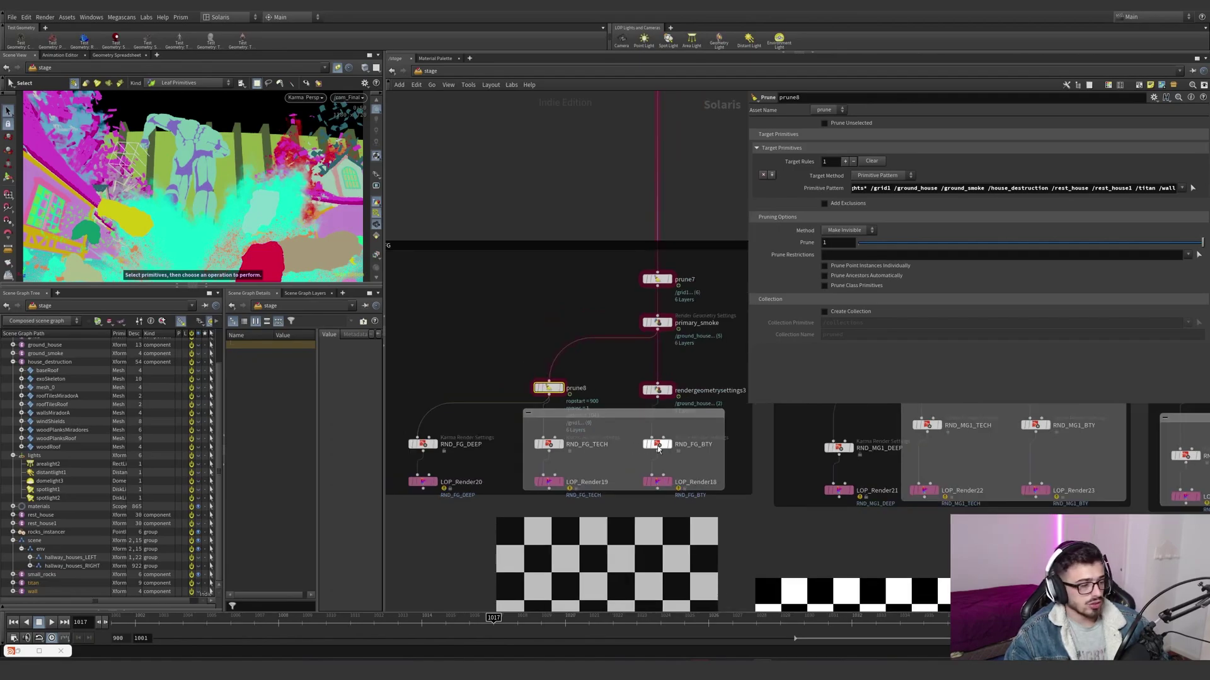
mouse_move(670, 449)
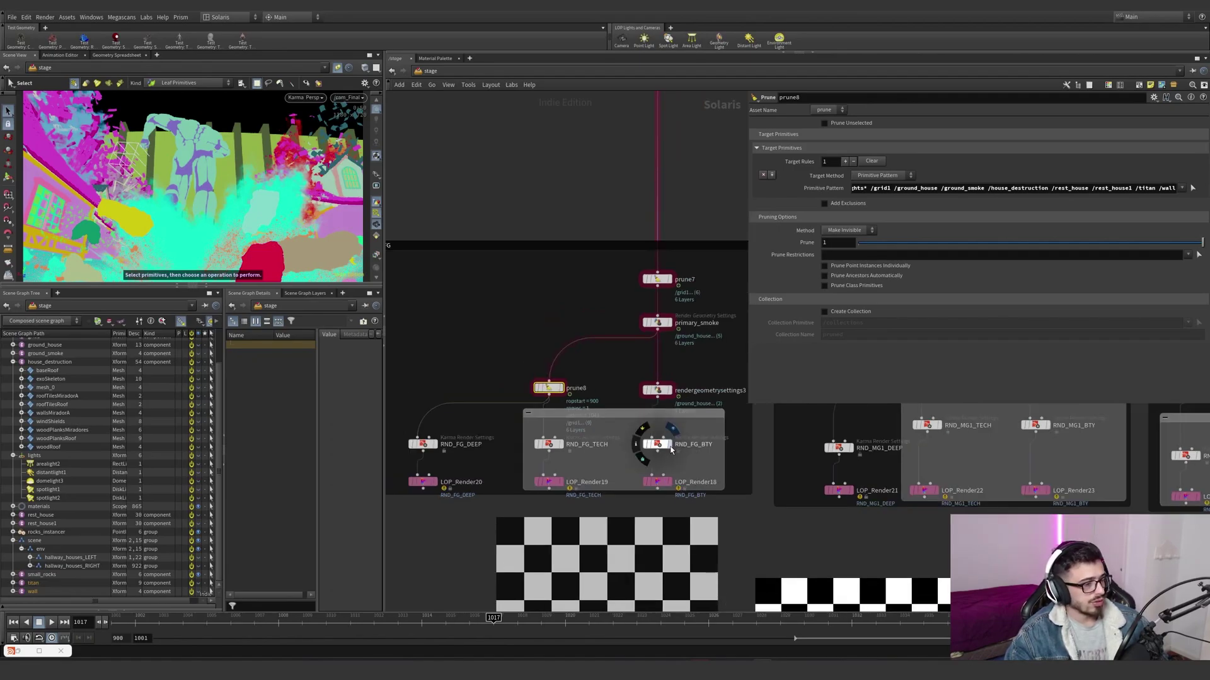
click(656, 444)
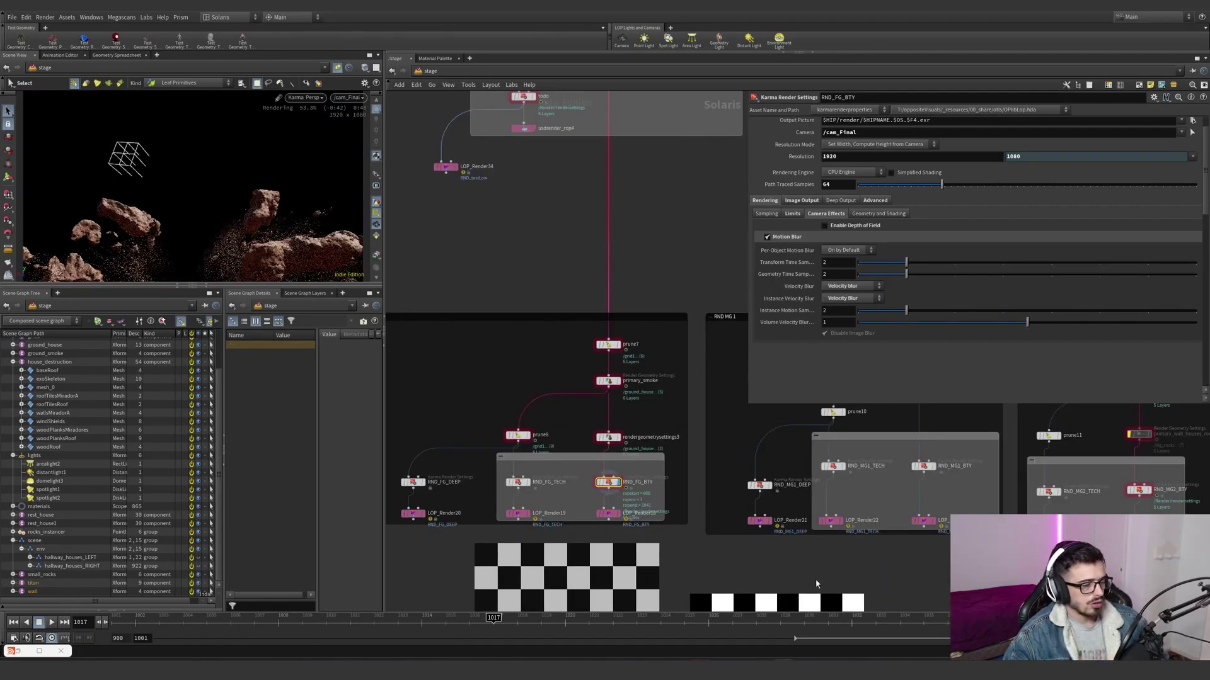
key(ctrl+shift+Escape)
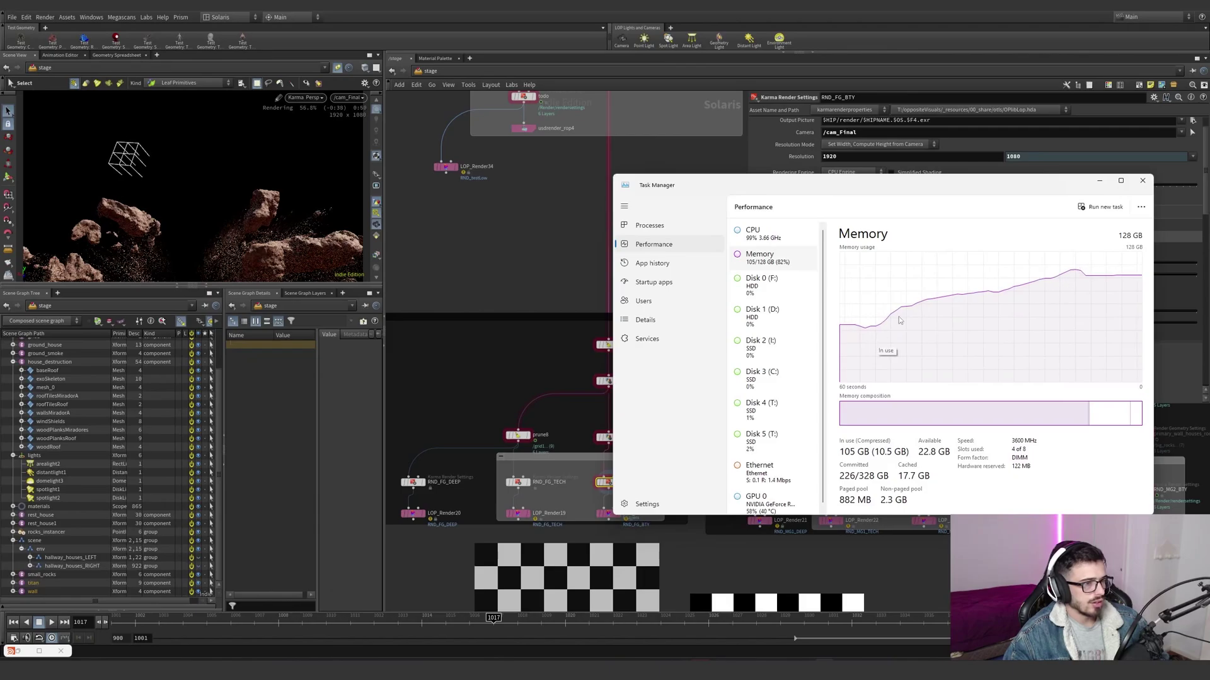
click(1099, 184)
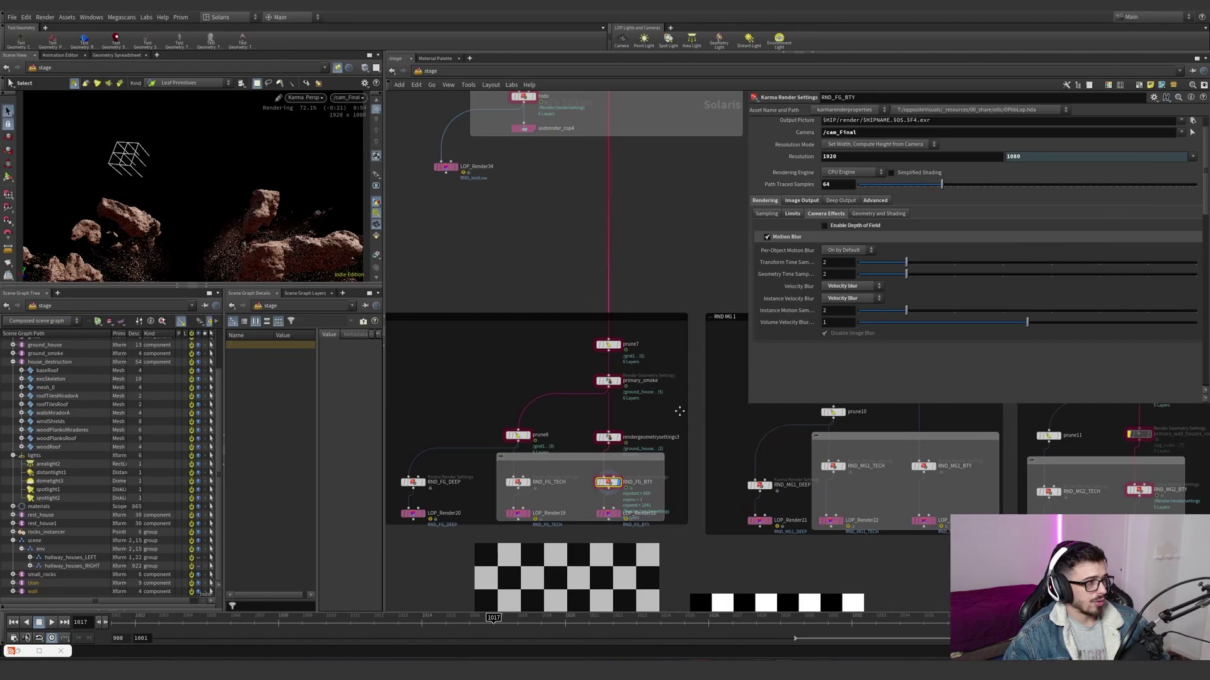
- Display the RND_MG1_BTY render from the RND MG 1 branch in the viewport
scroll(617, 397, down, 4)
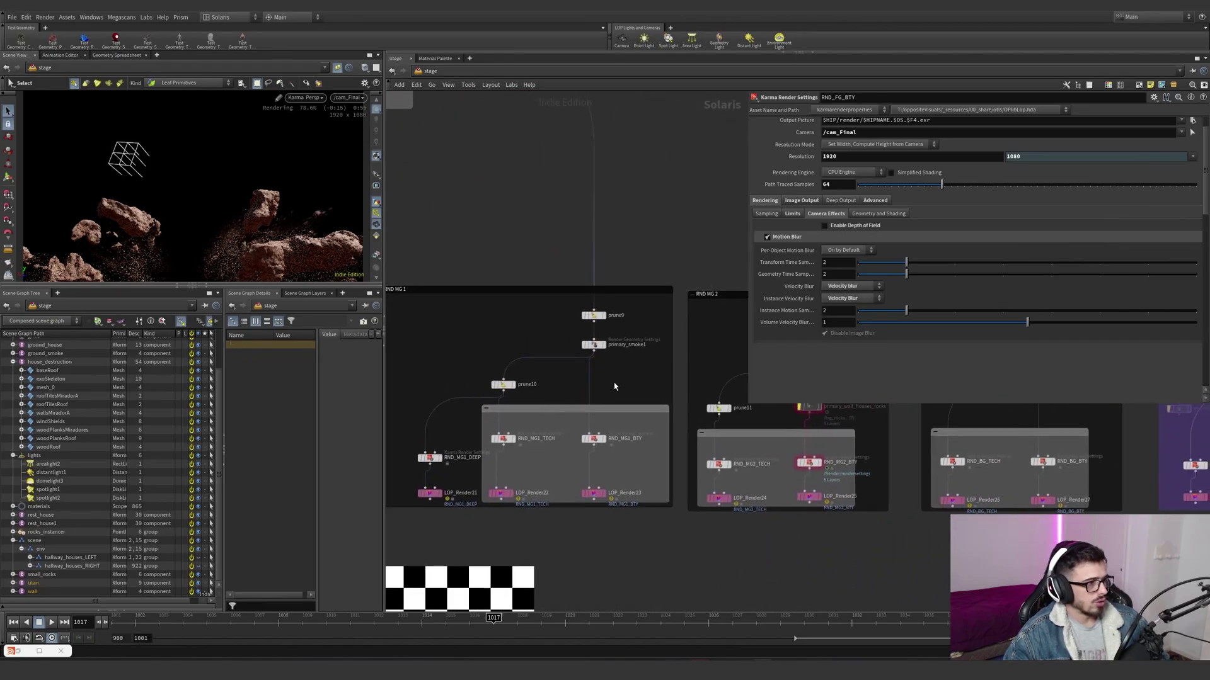
middle_drag(611, 345, 476, 347)
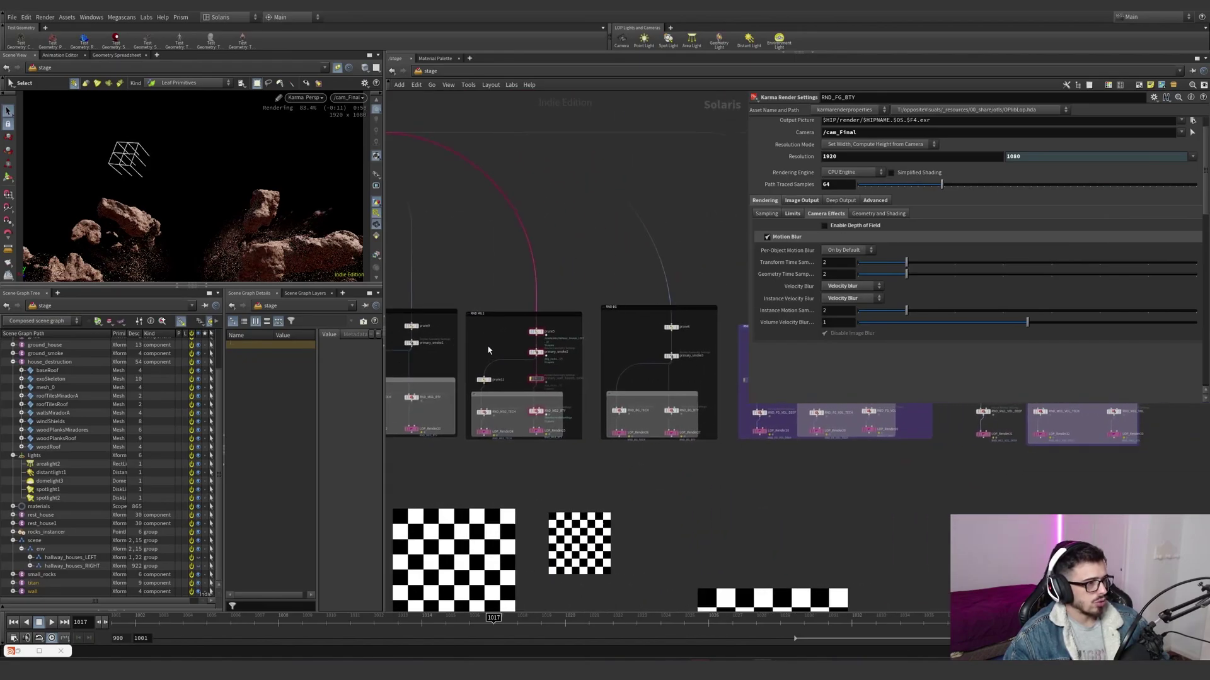
scroll(463, 438, up, 3)
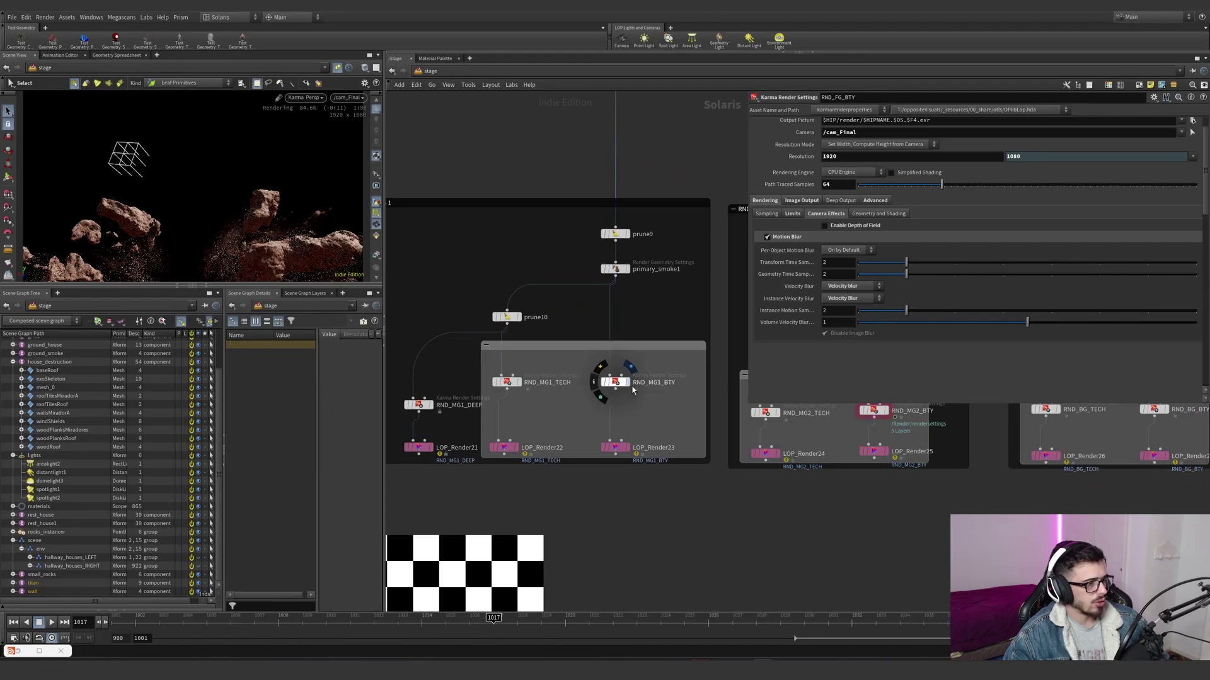
click(632, 386)
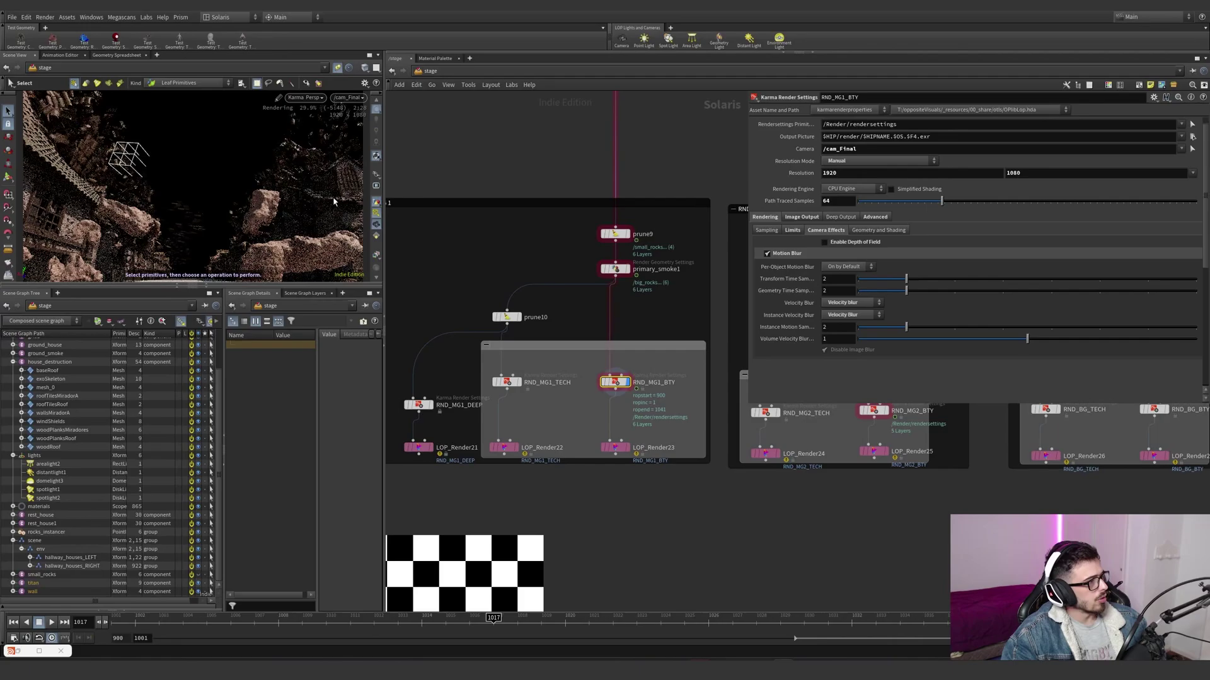
- Preview the C_HDRI and C_RIM render outputs in the viewport and dismiss the autosave reminder with the don't ask again option
click(376, 255)
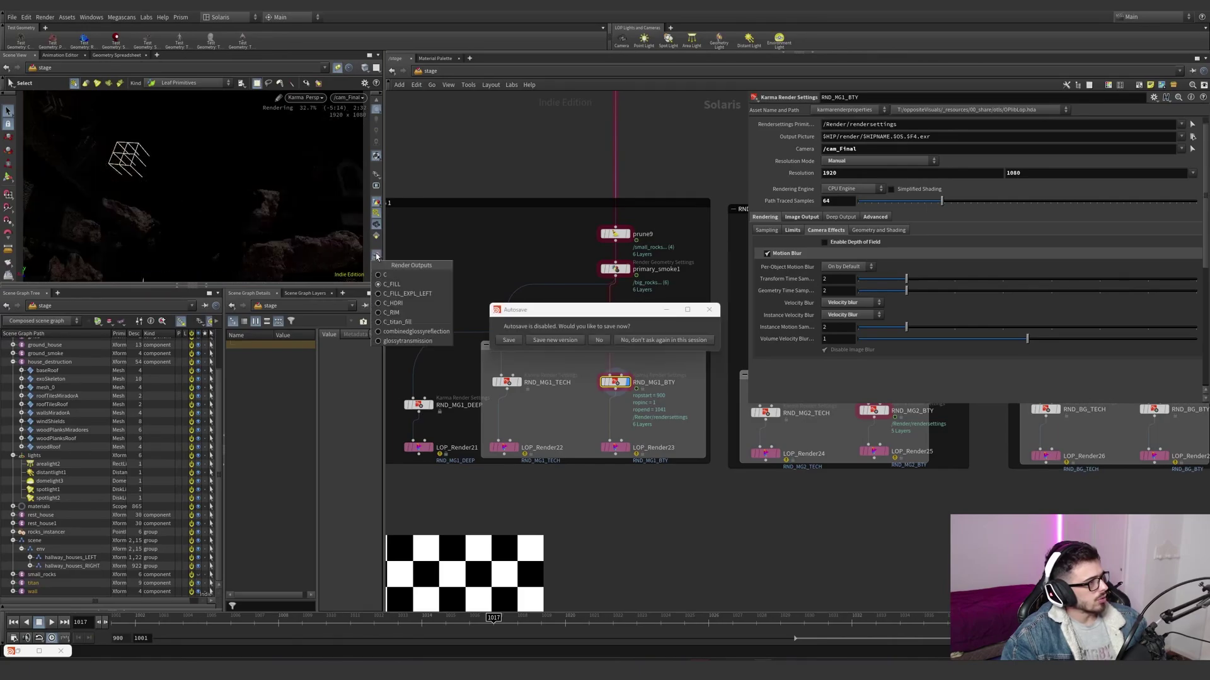
click(393, 303)
click(376, 255)
click(378, 312)
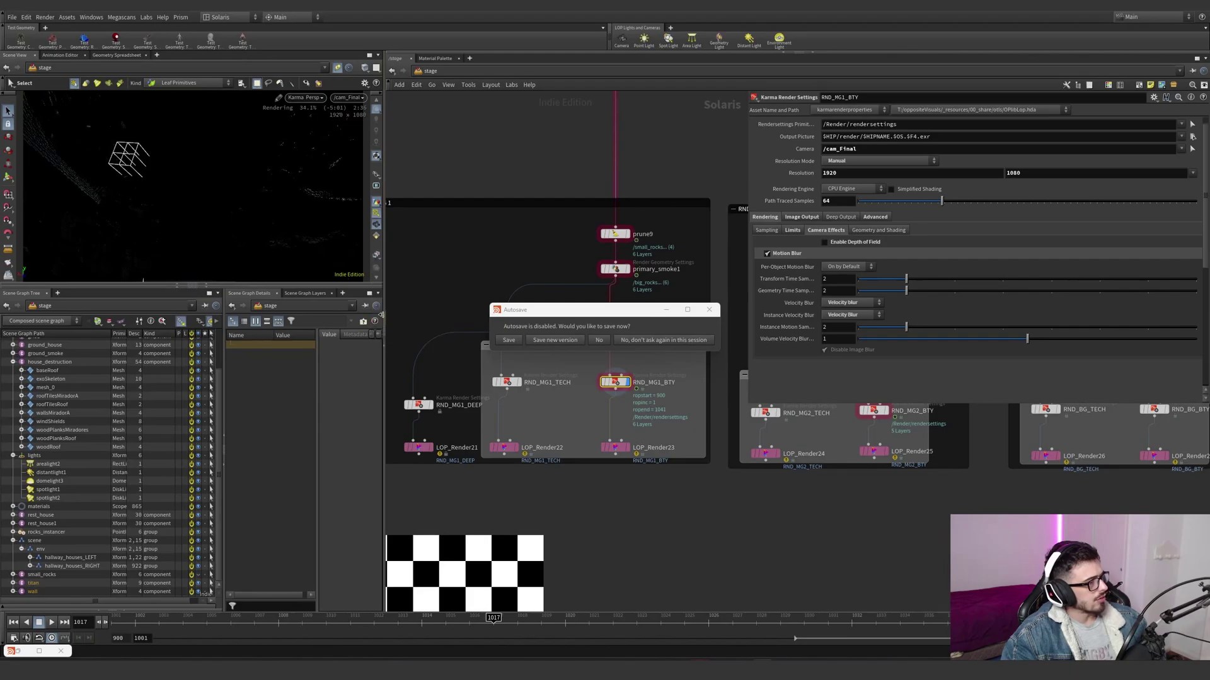
click(664, 339)
- Select RND_MG1_TECH and examine its path traced samples and its diffuse, reflection, refraction, volume and SSS limits
scroll(610, 302, down, 4)
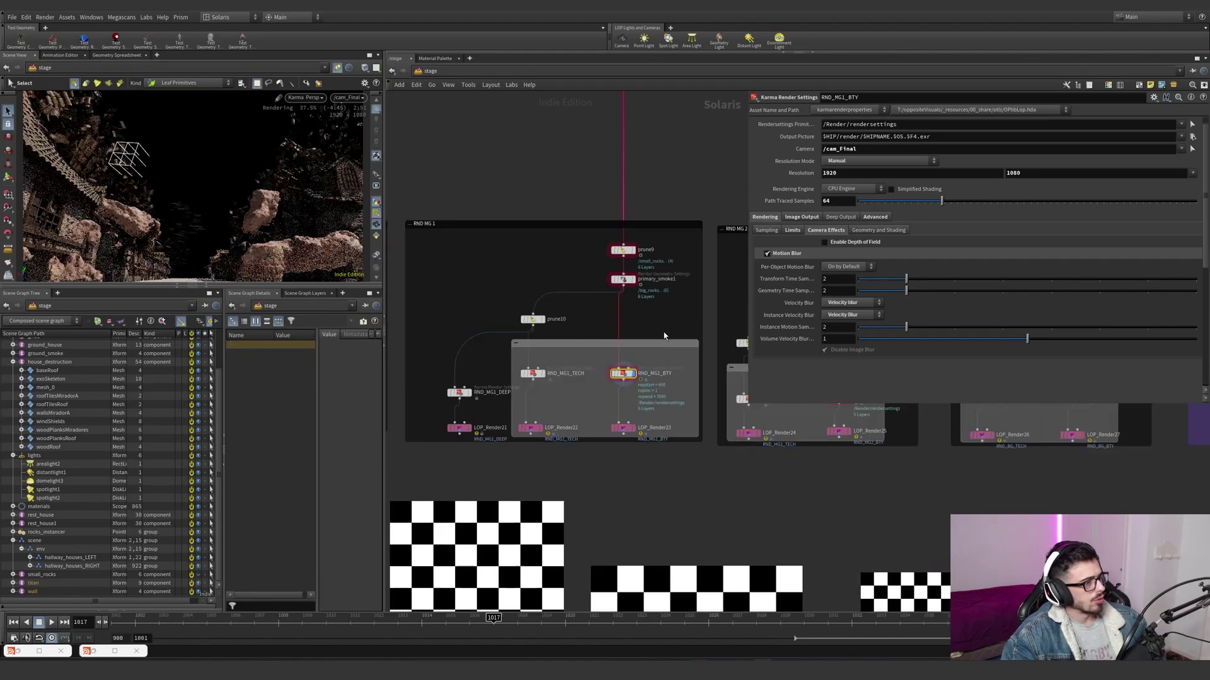
scroll(633, 391, up, 5)
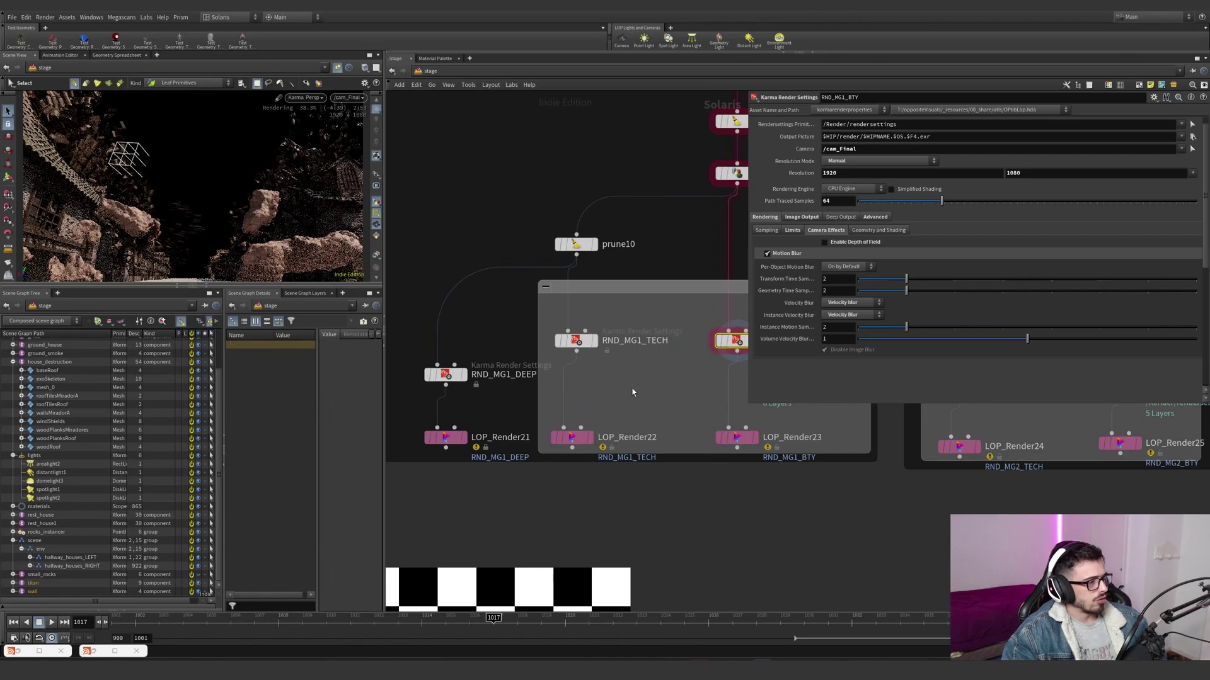
drag(653, 395, 554, 331)
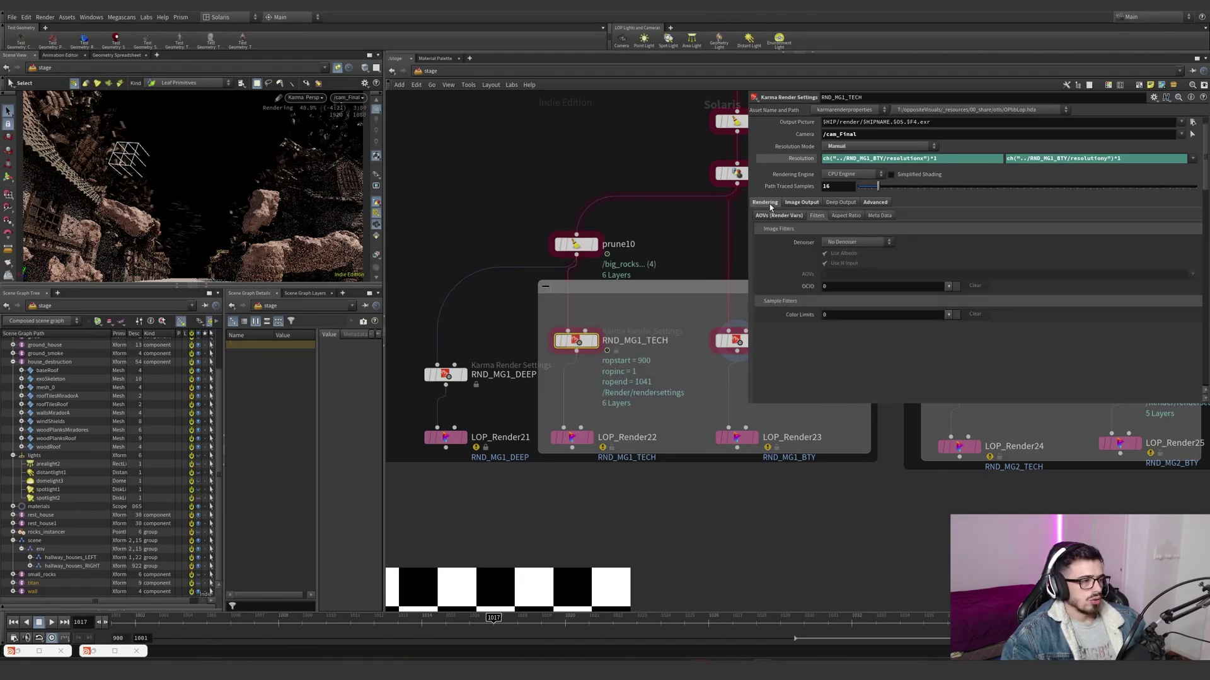
click(764, 202)
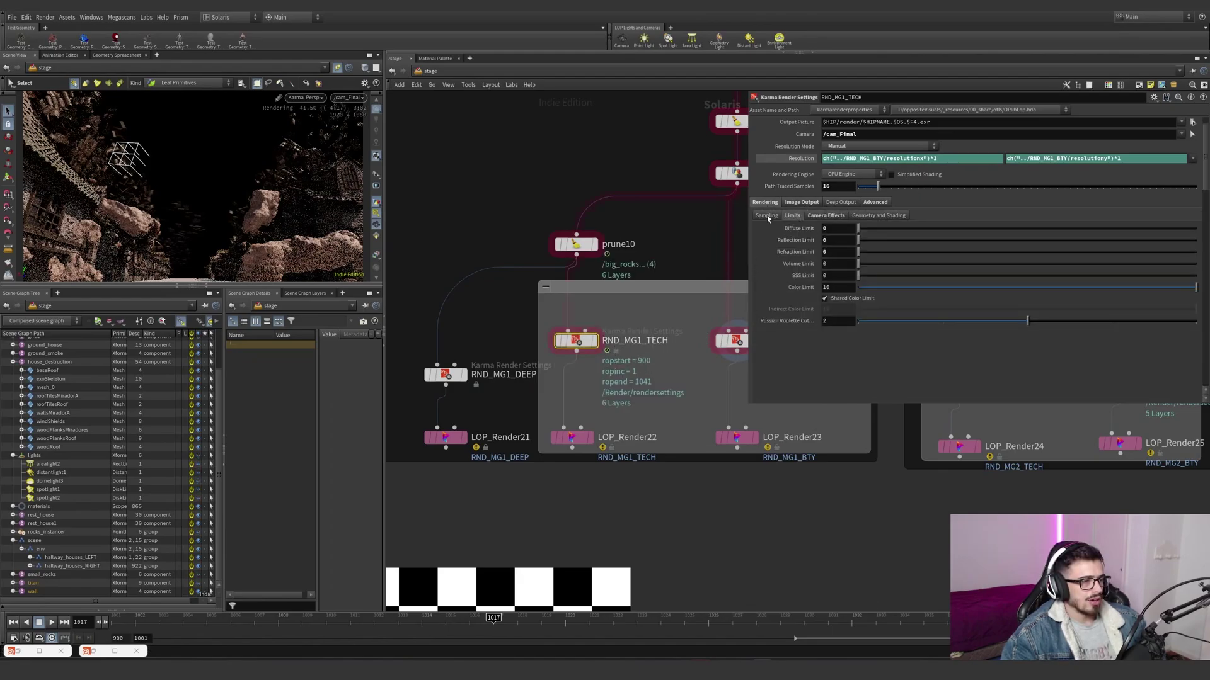
click(801, 202)
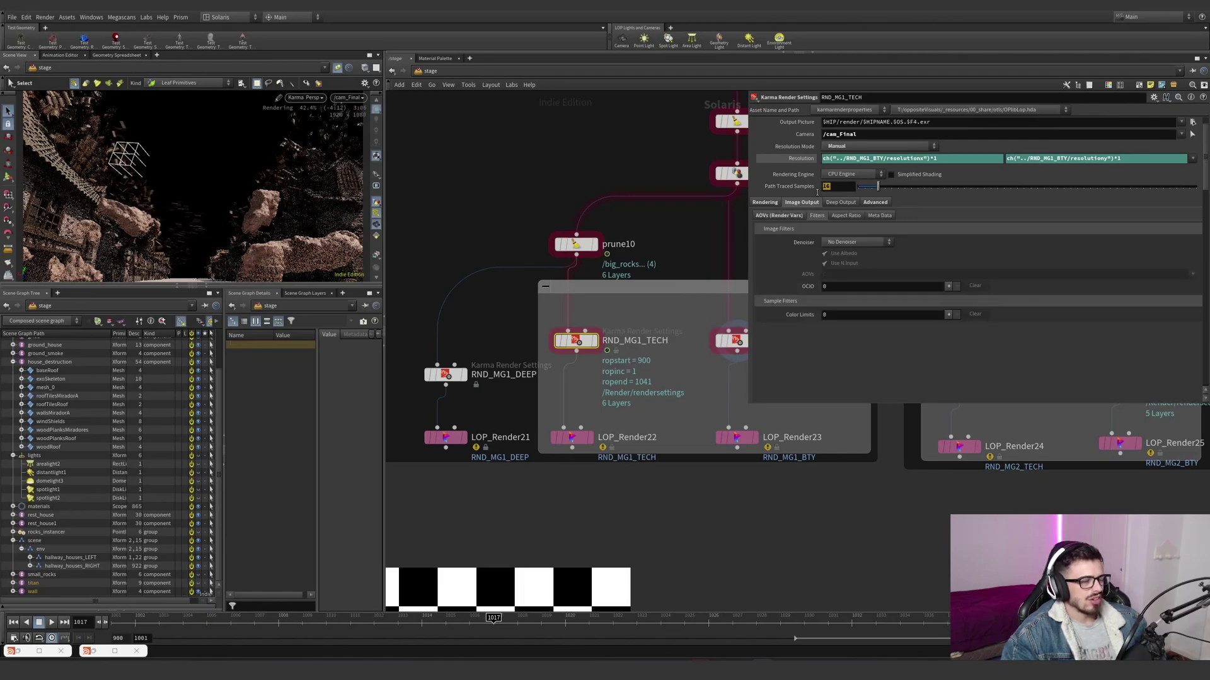
click(765, 202)
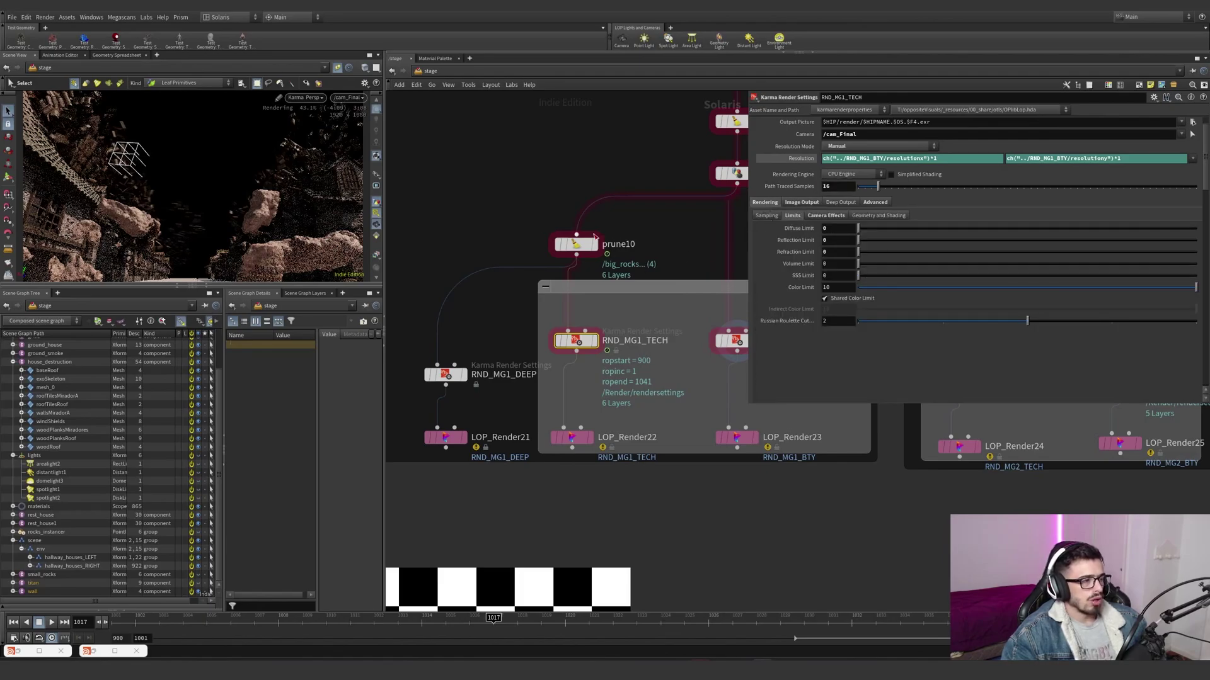
middle_drag(668, 257, 583, 283)
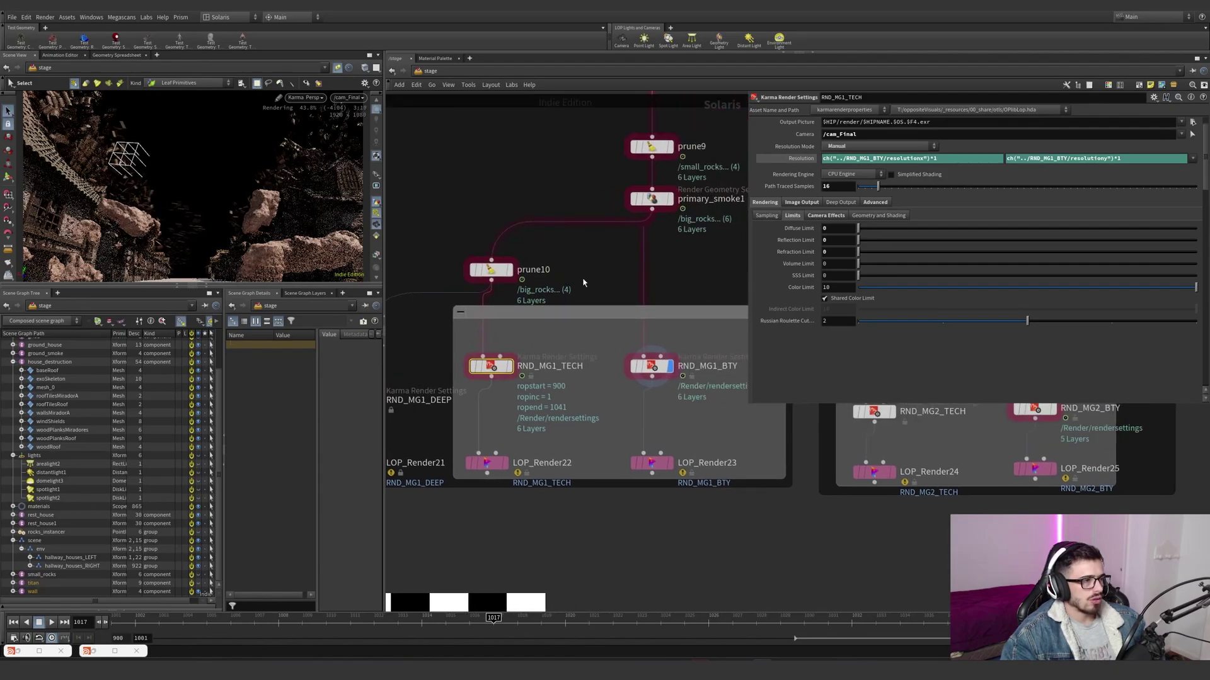
scroll(646, 296, down, 2)
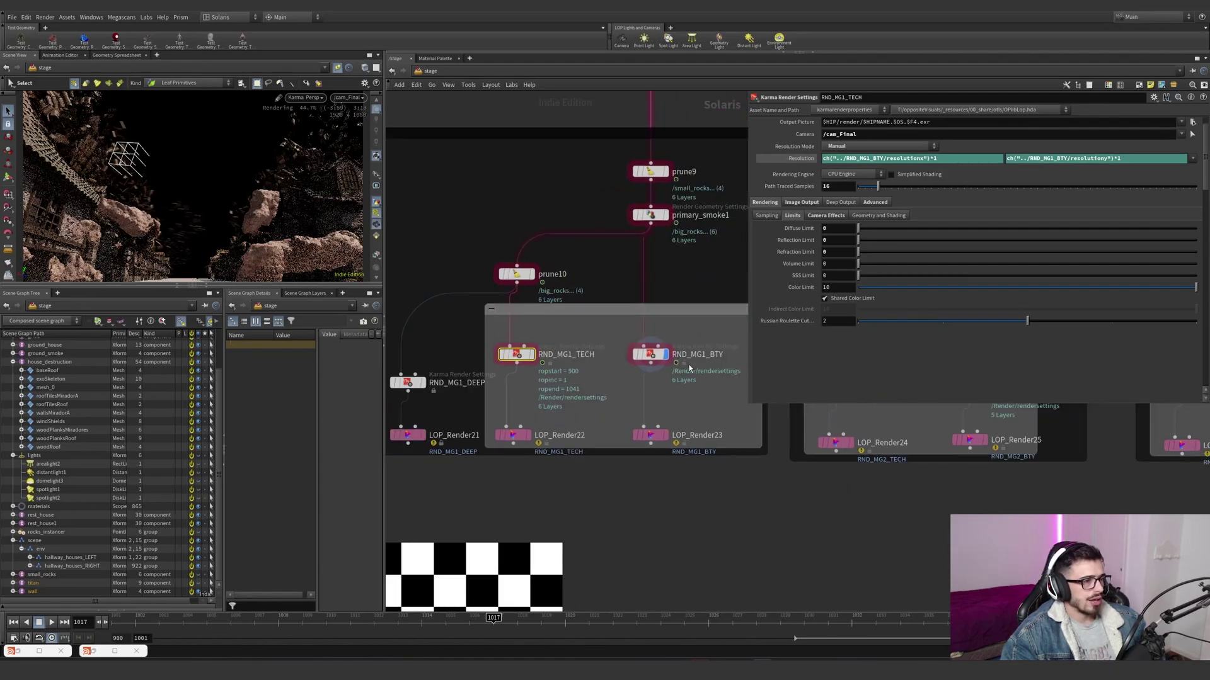
- Examine the render vars of RND_MG1_TECH, from world-space P and camera-space depth to the CryptoObject and CryptoMaterial entries
click(793, 203)
scroll(782, 270, down, 3)
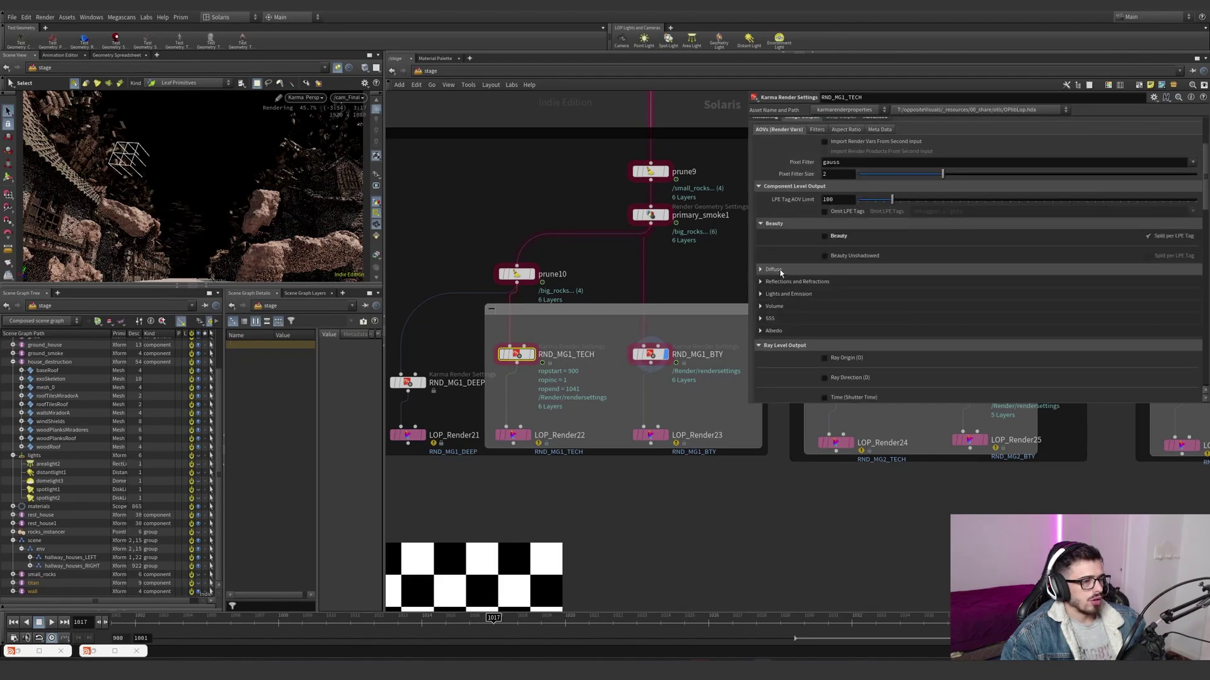
scroll(848, 191, down, 3)
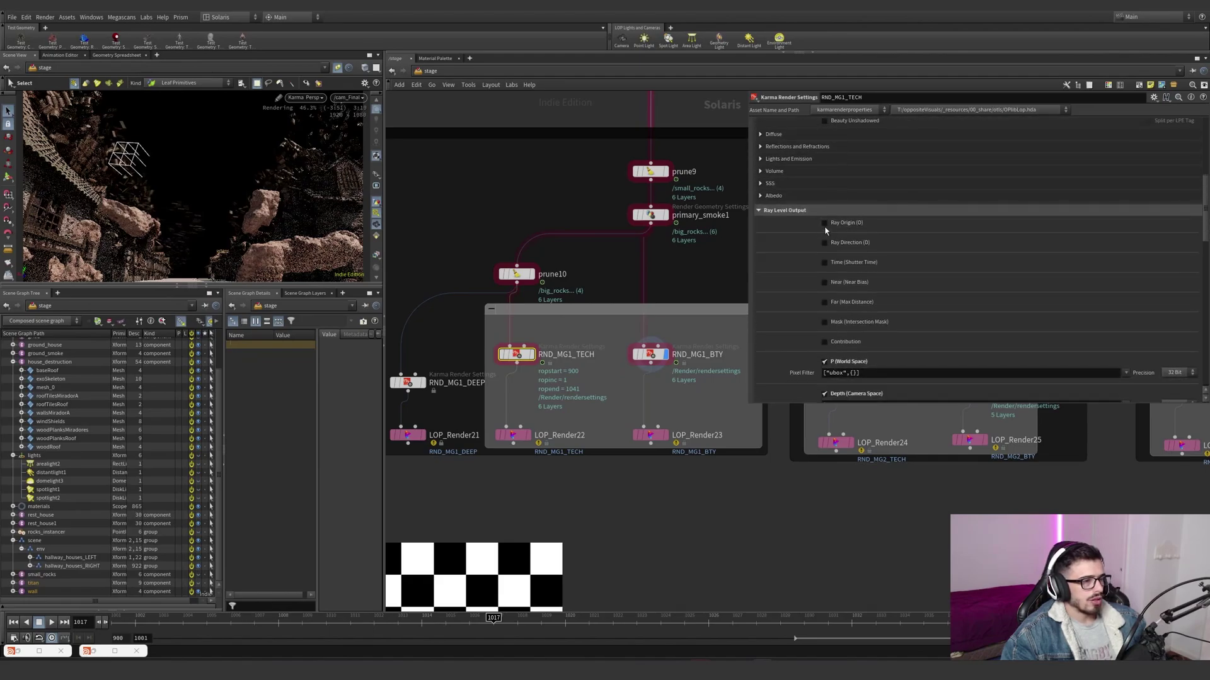
scroll(826, 225, down, 2)
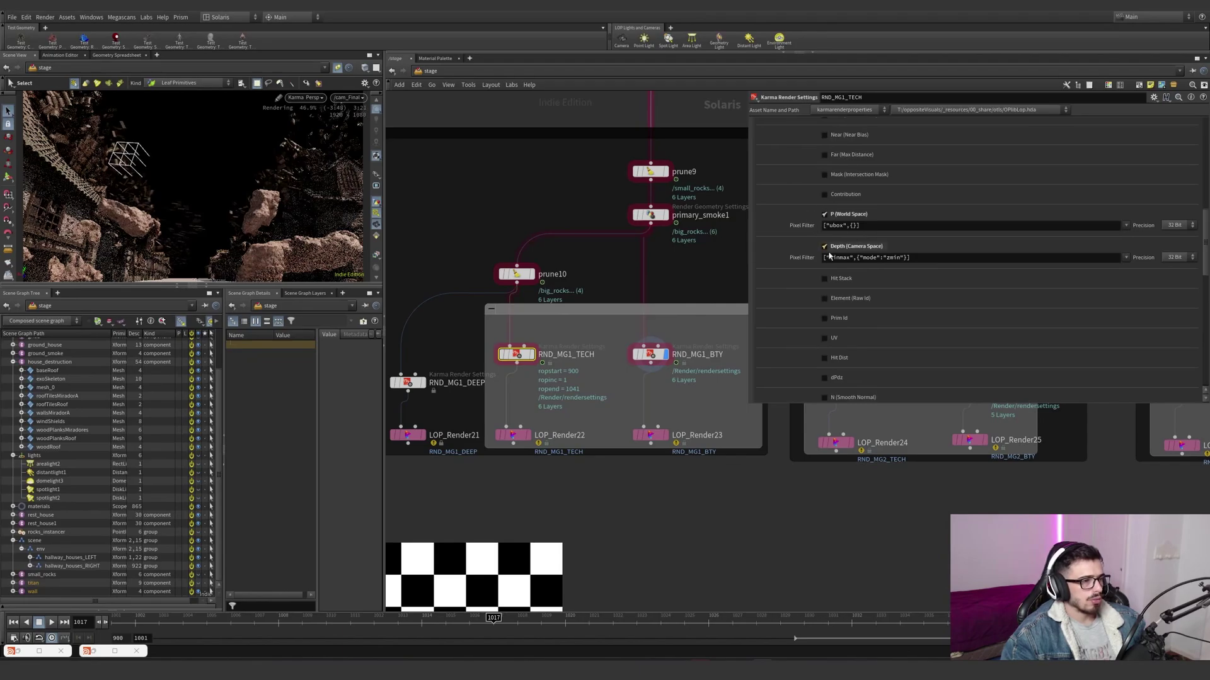
scroll(813, 262, down, 6)
scroll(813, 261, down, 10)
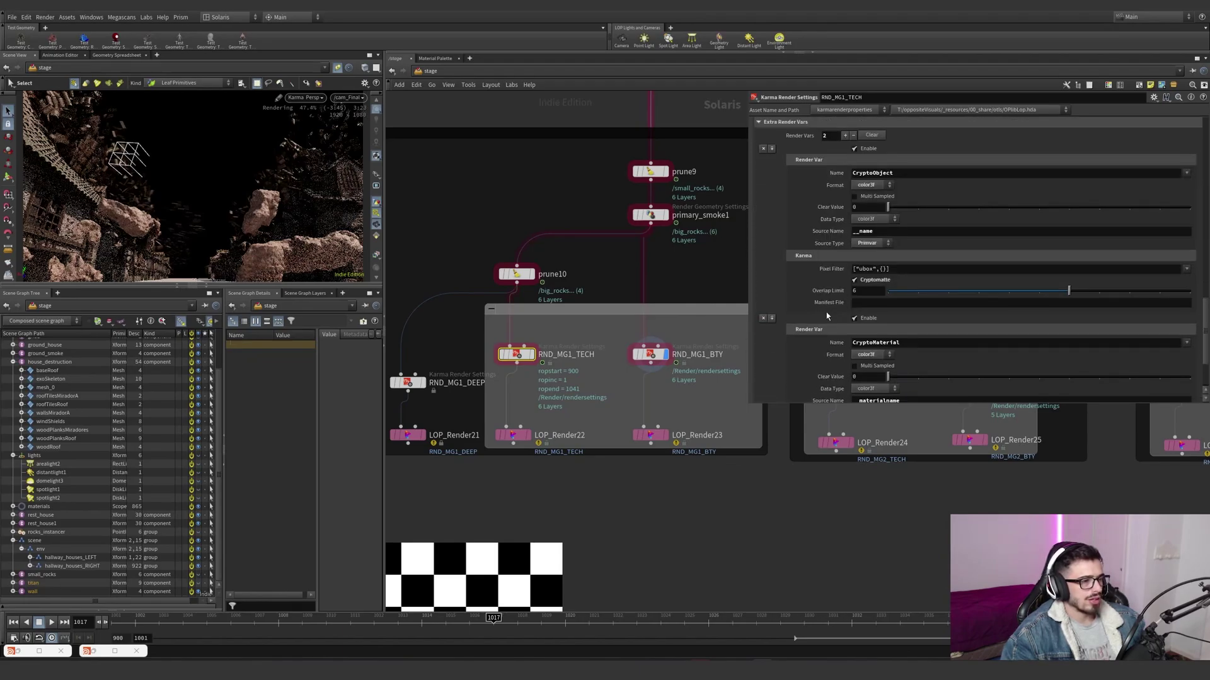
- Select RND_MG1_DEEP and examine its rendering limits and deep output settings, toggling Deep Camera Map off and back on
middle_drag(451, 324, 498, 320)
click(455, 378)
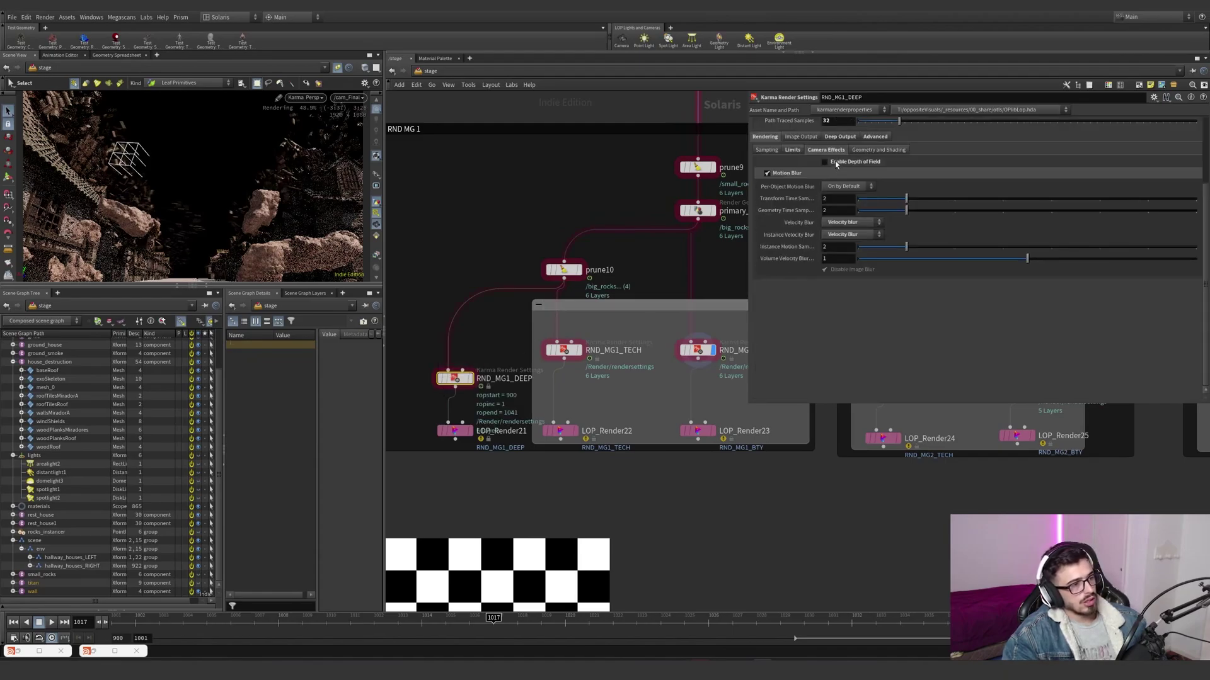
click(796, 150)
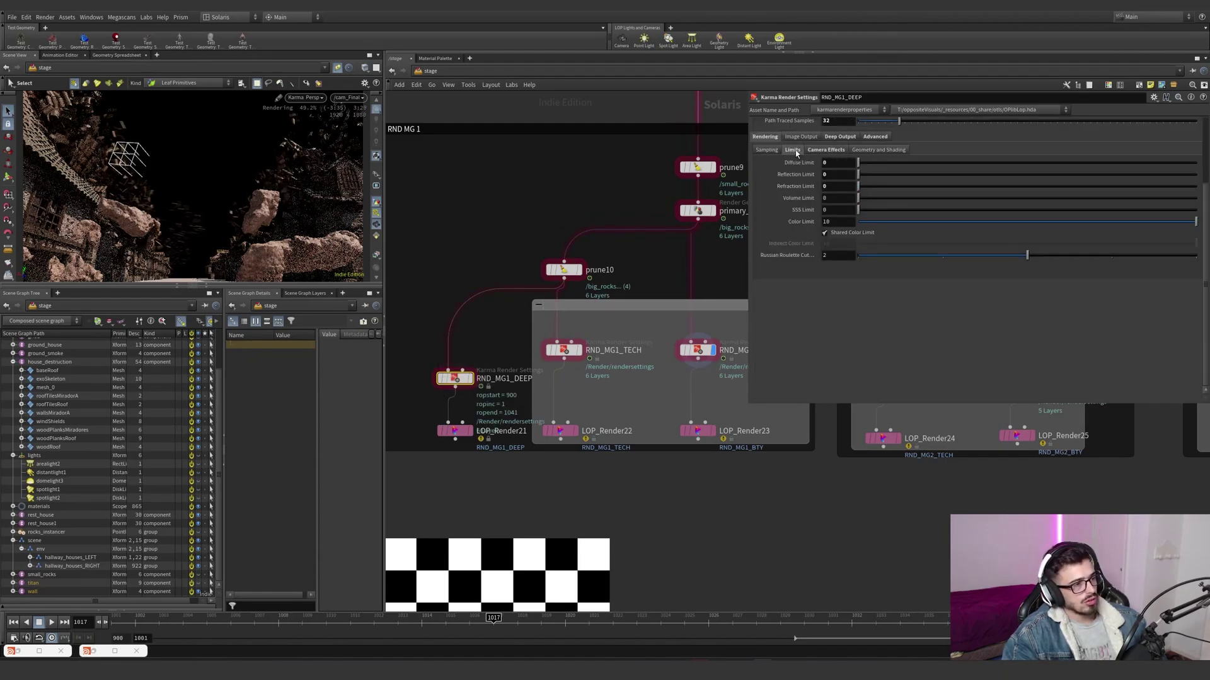
click(840, 136)
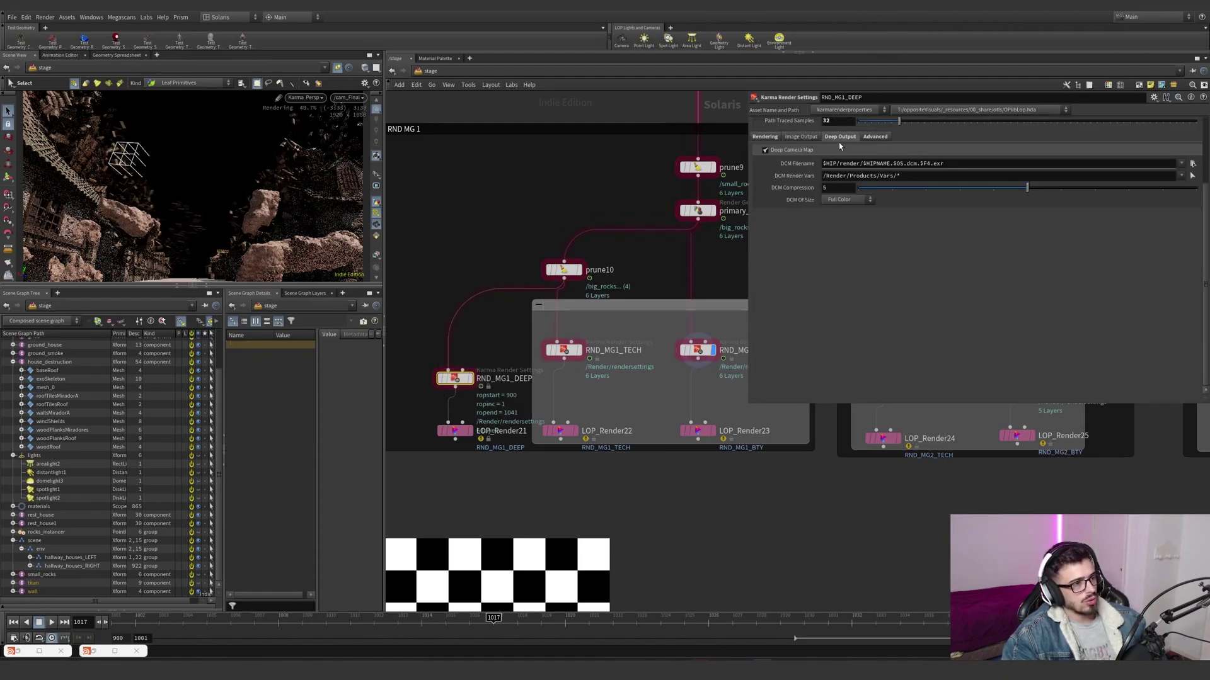
click(765, 150)
click(765, 150)
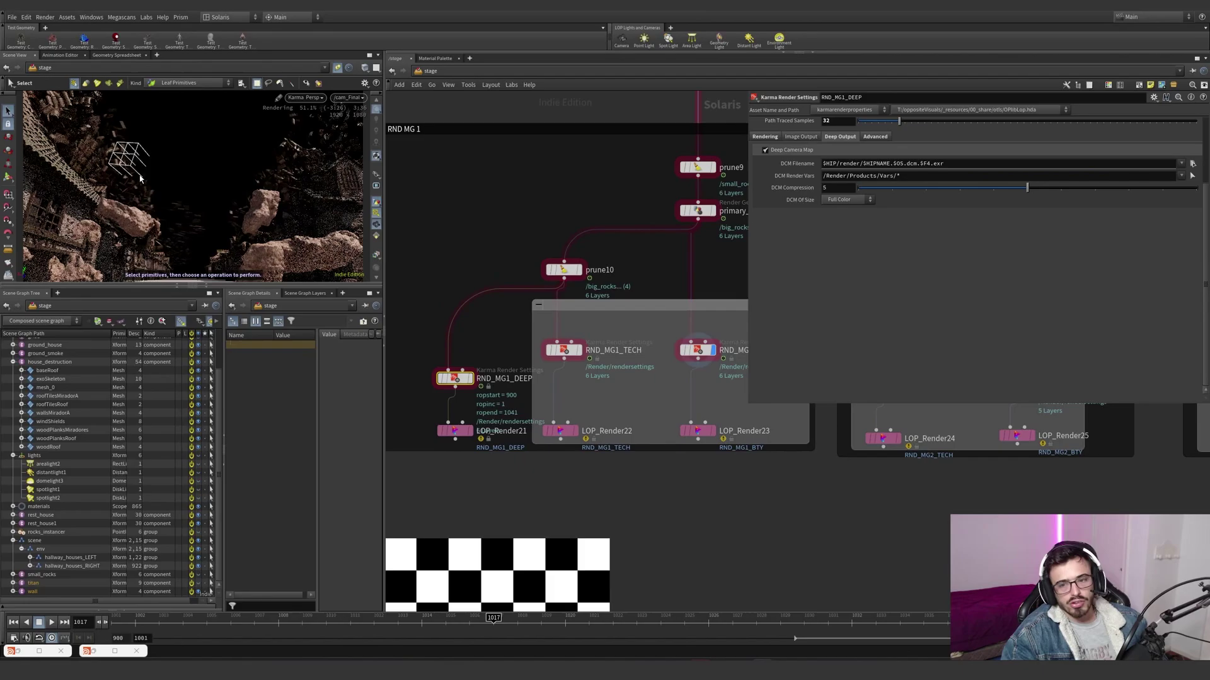
- Look across the remaining render branches, from RND MG 2 and the BG layer to the purple RND FG VOL and RND MG1 VOL branches
scroll(826, 480, down, 6)
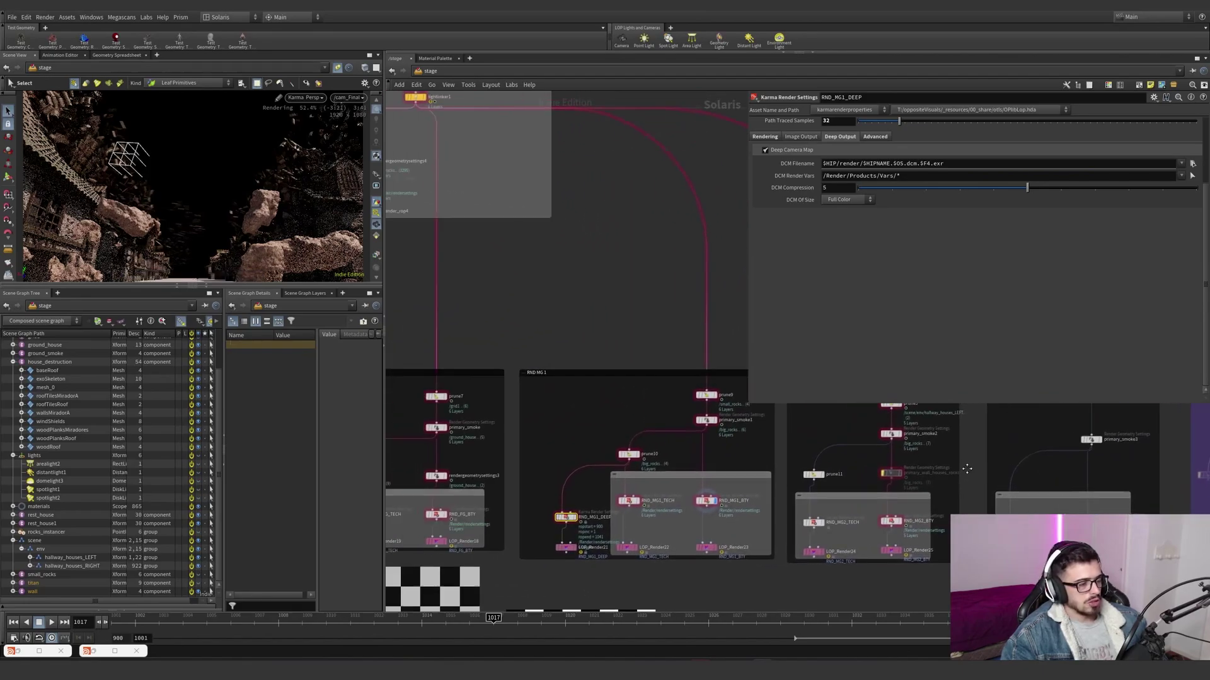
scroll(966, 468, down, 2)
middle_drag(848, 443, 673, 467)
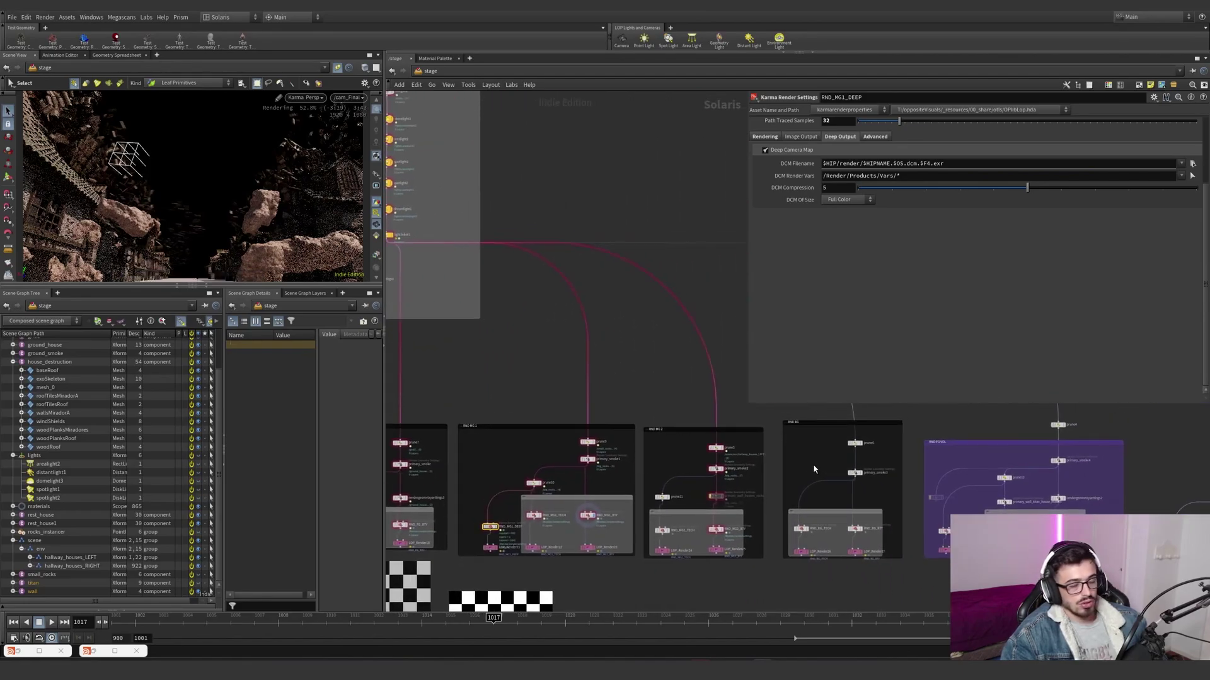
middle_drag(890, 486, 692, 492)
scroll(908, 519, up, 3)
middle_drag(915, 519, 809, 470)
scroll(780, 508, down, 1)
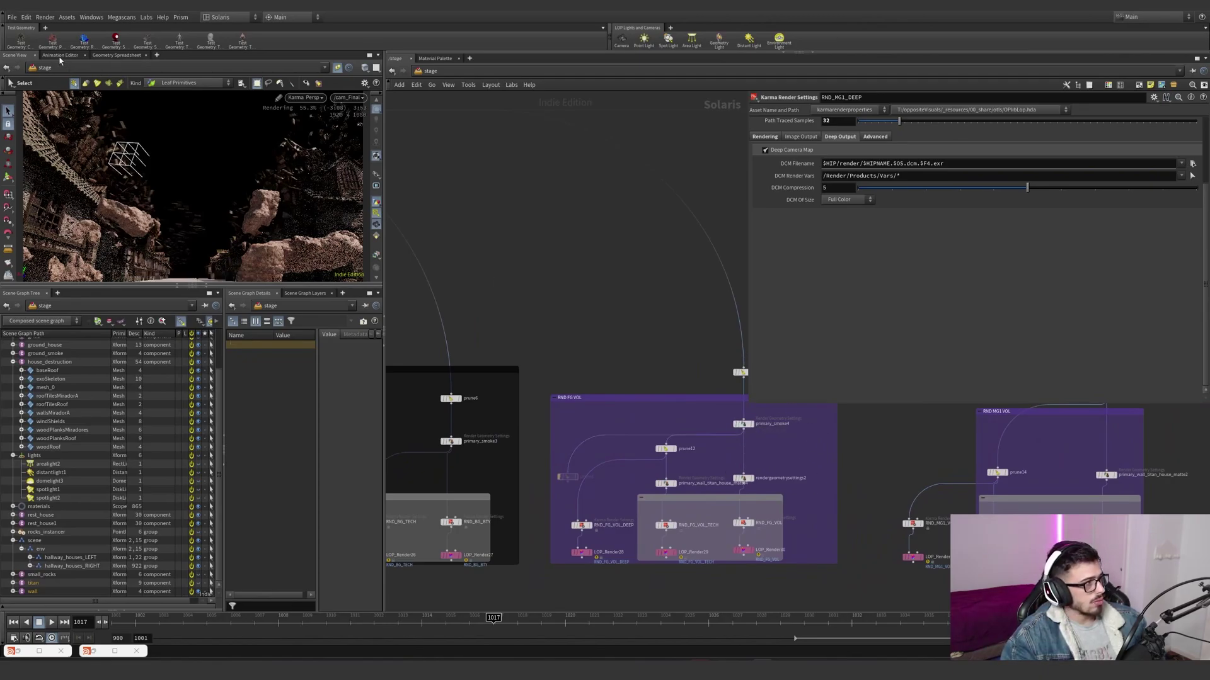
- Select primary_smoke4 in the RND FG VOL branch and examine its primitives list and Render Visibility value
click(742, 424)
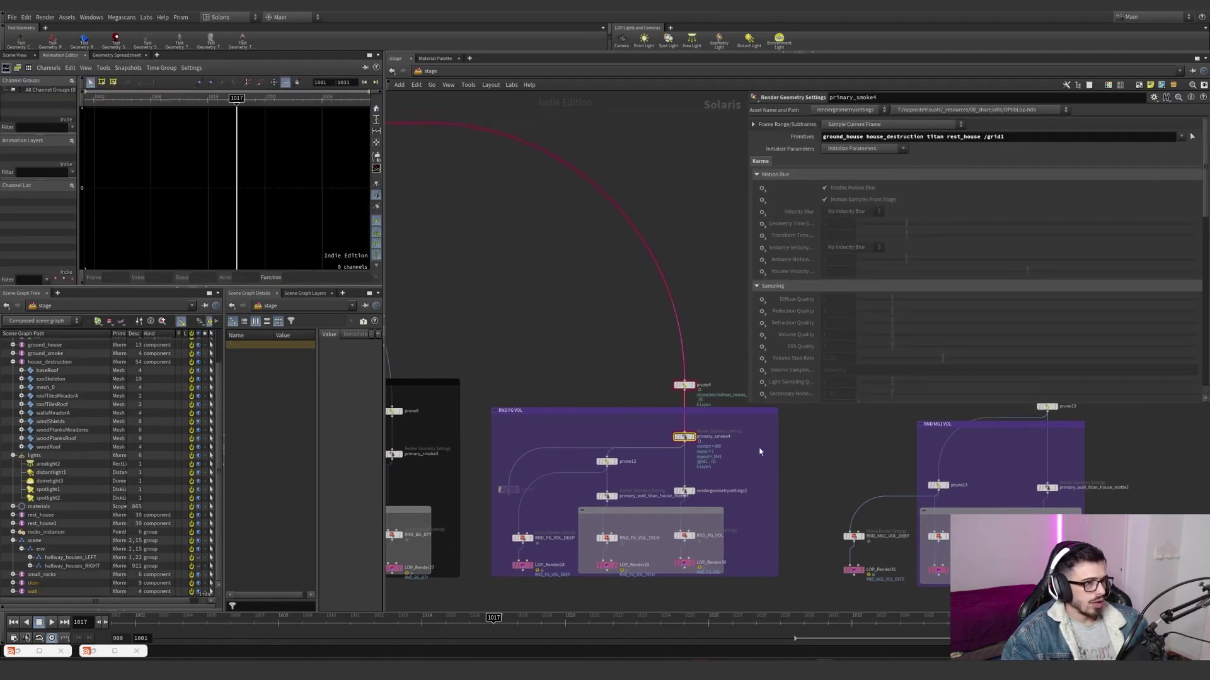
scroll(853, 166, down, 10)
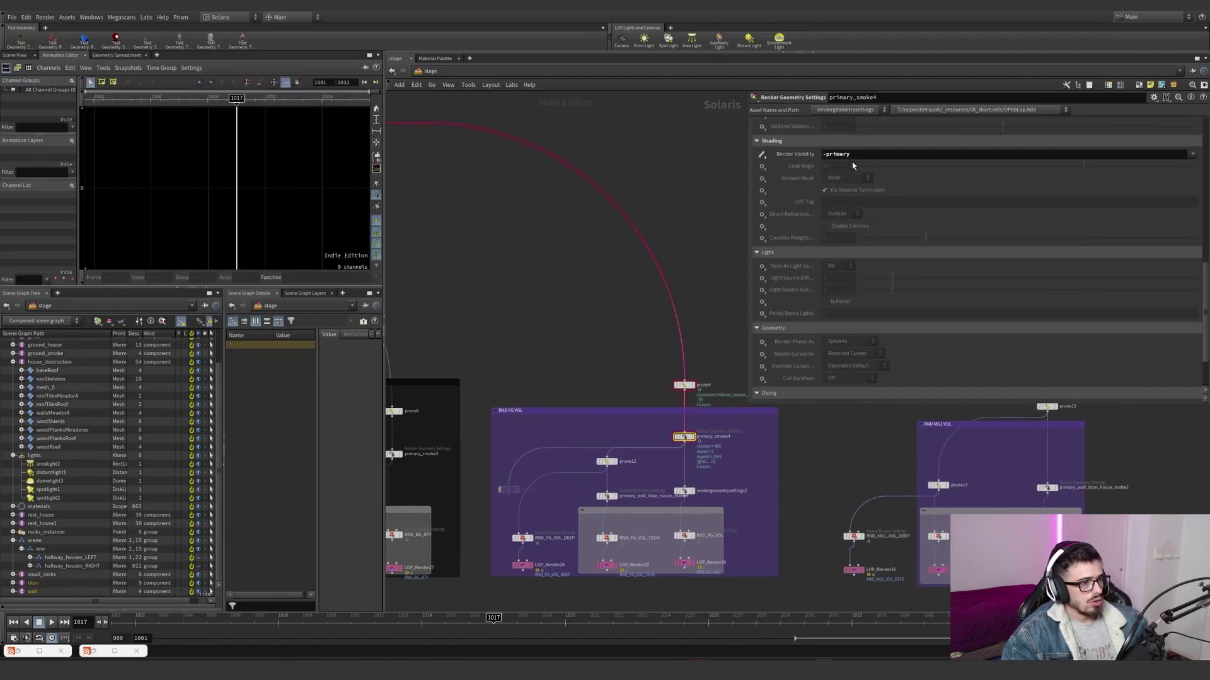
drag(860, 157, 823, 154)
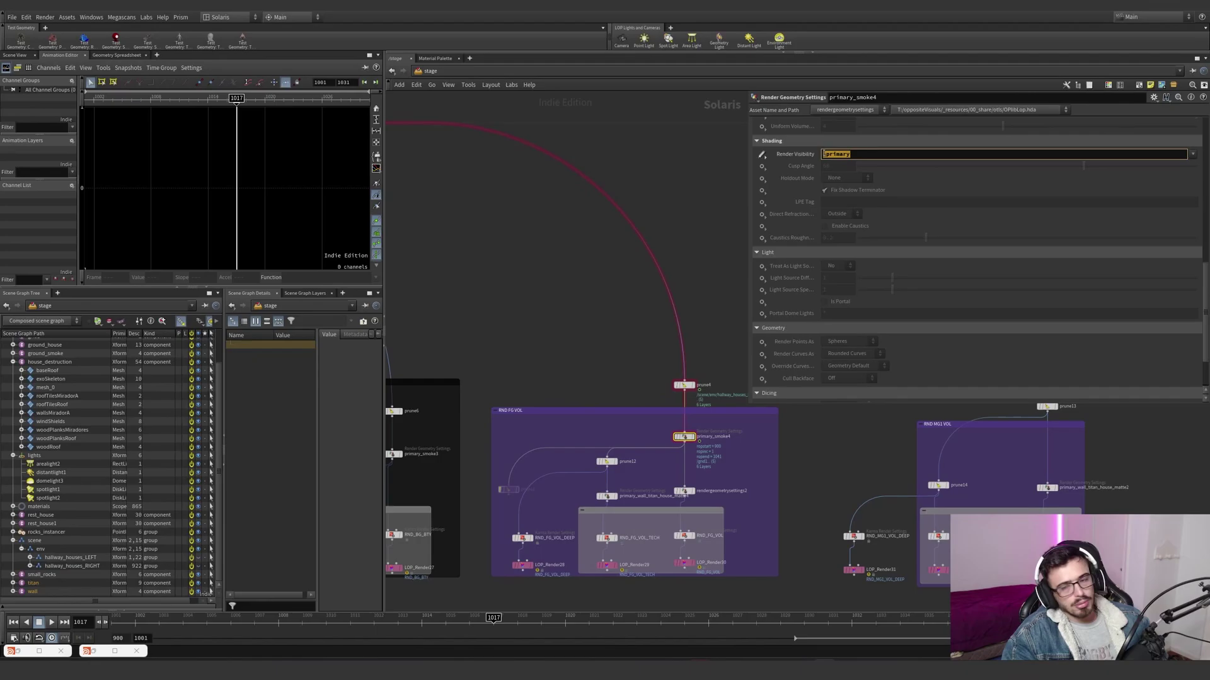
- Select rendergeometrysettings2 in the RND FG VOL branch and examine its shading, light and geometry options
click(671, 497)
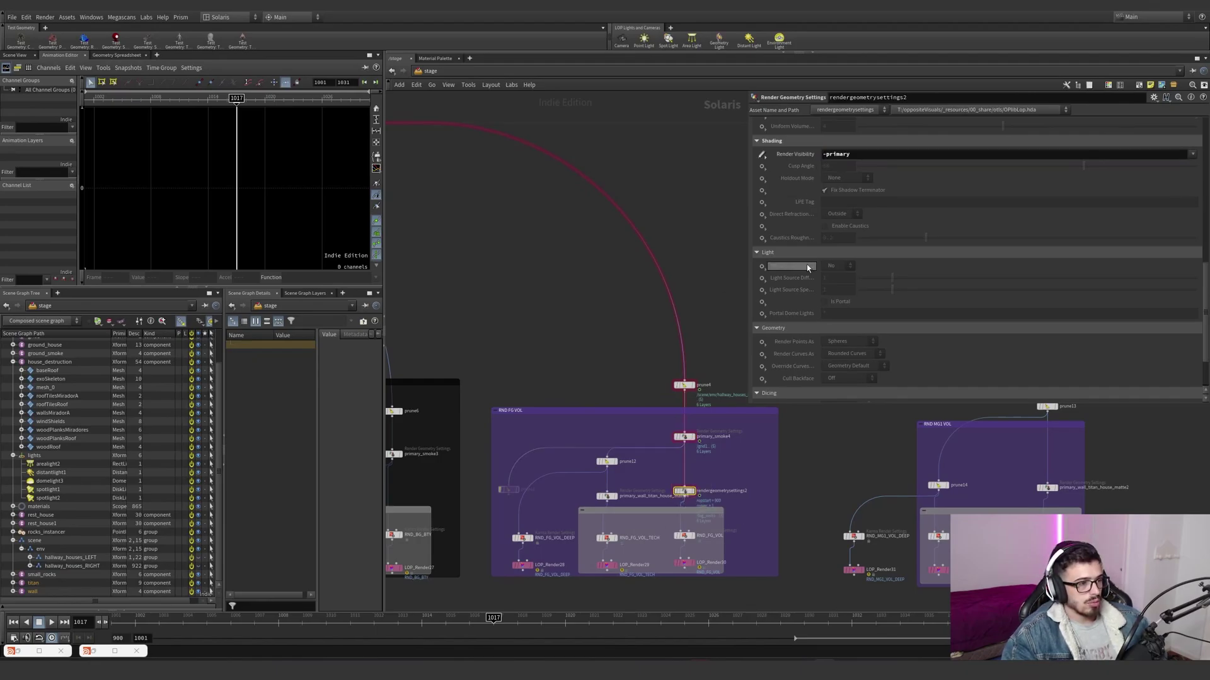
scroll(795, 315, down, 3)
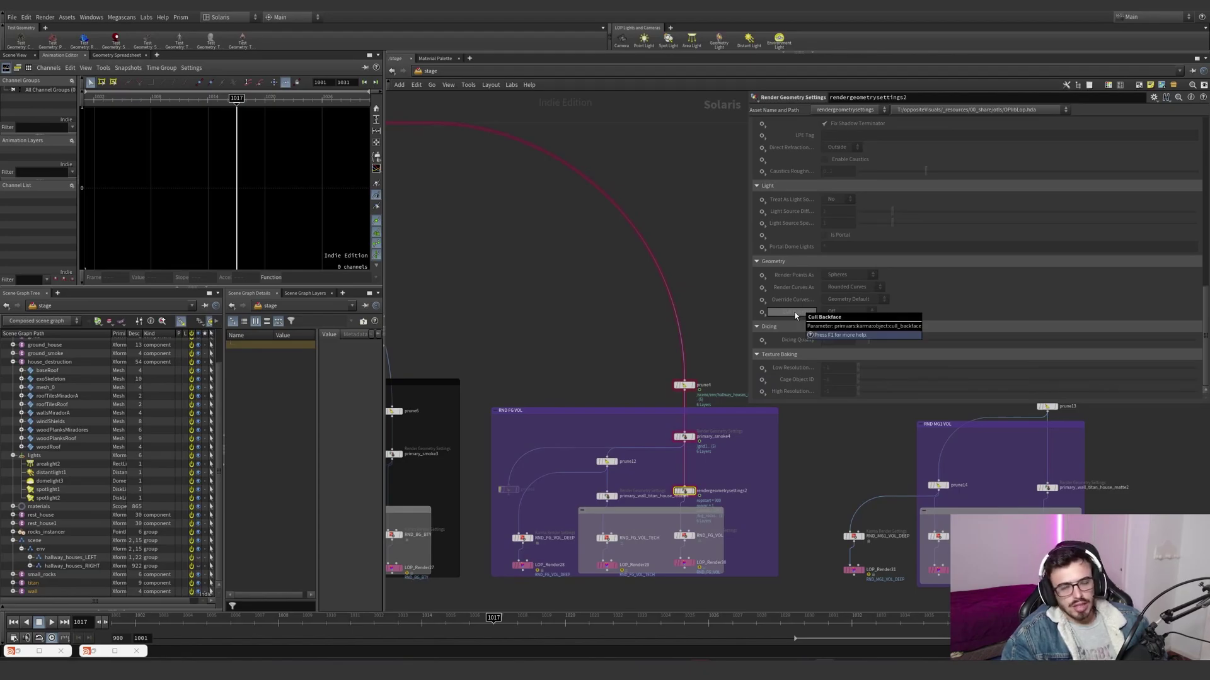
scroll(817, 322, up, 5)
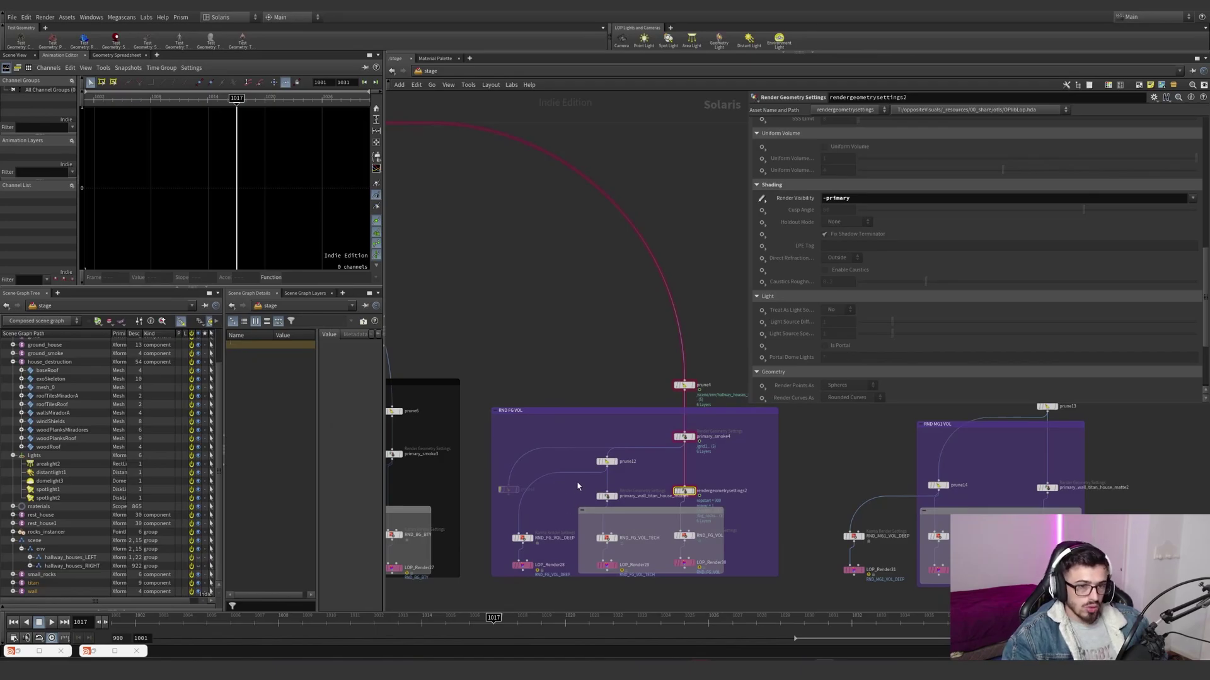
- Look over the deep, tech and main render nodes inside RND FG VOL and the neighbouring branches
drag(563, 514, 502, 553)
drag(751, 506, 663, 426)
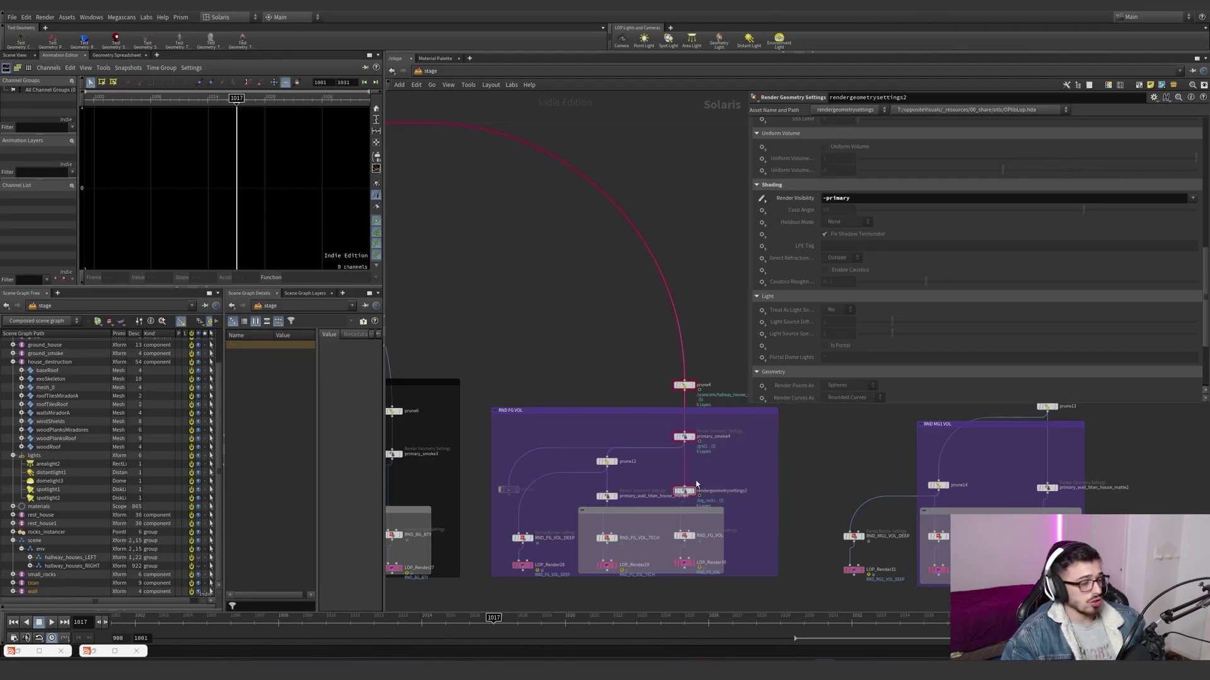
mouse_move(561, 511)
mouse_down()
mouse_move(506, 555)
mouse_move(566, 507)
mouse_up()
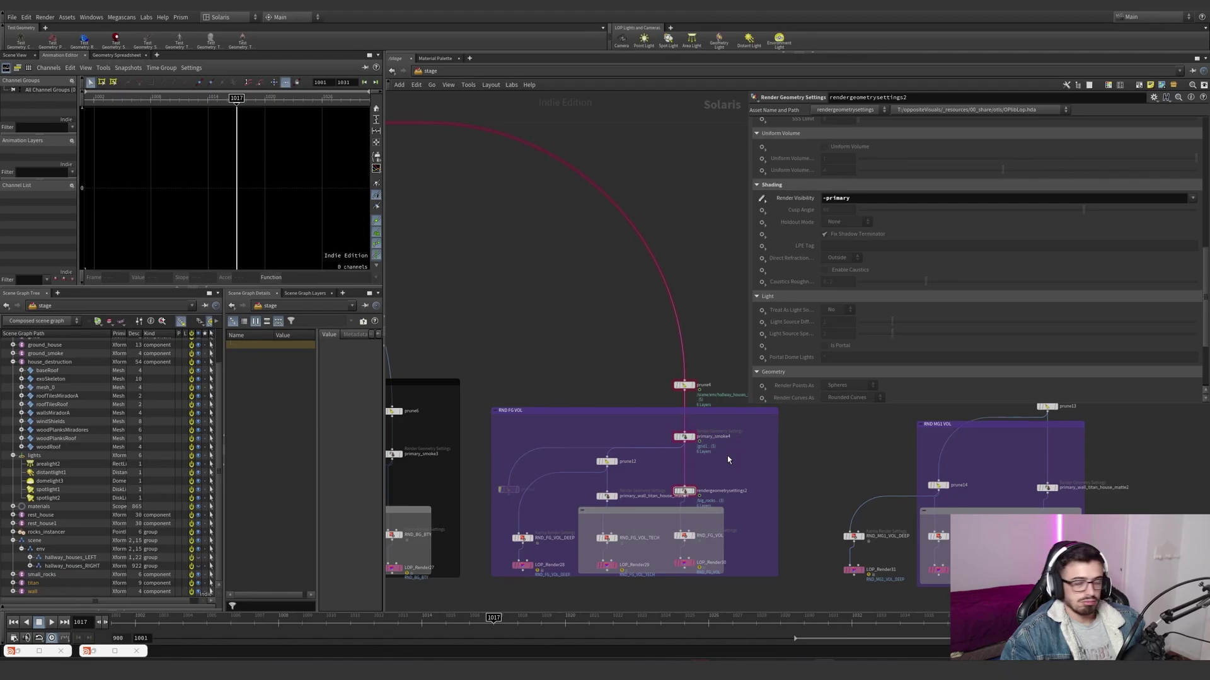
scroll(727, 456, down, 4)
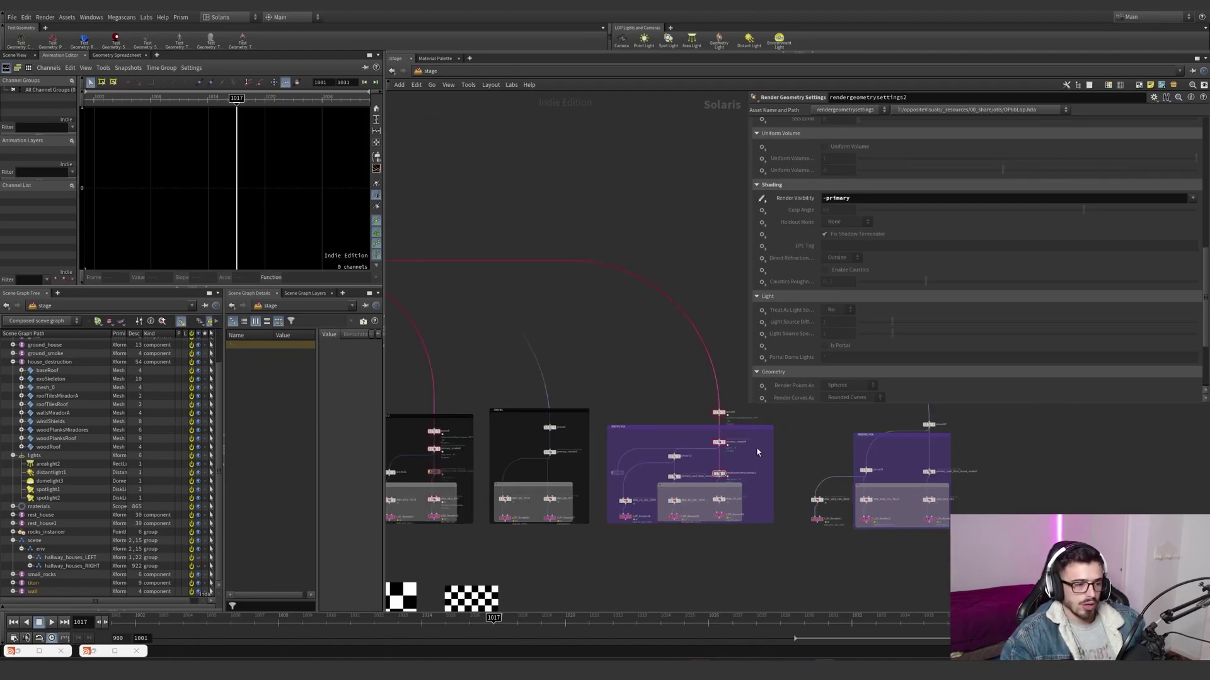